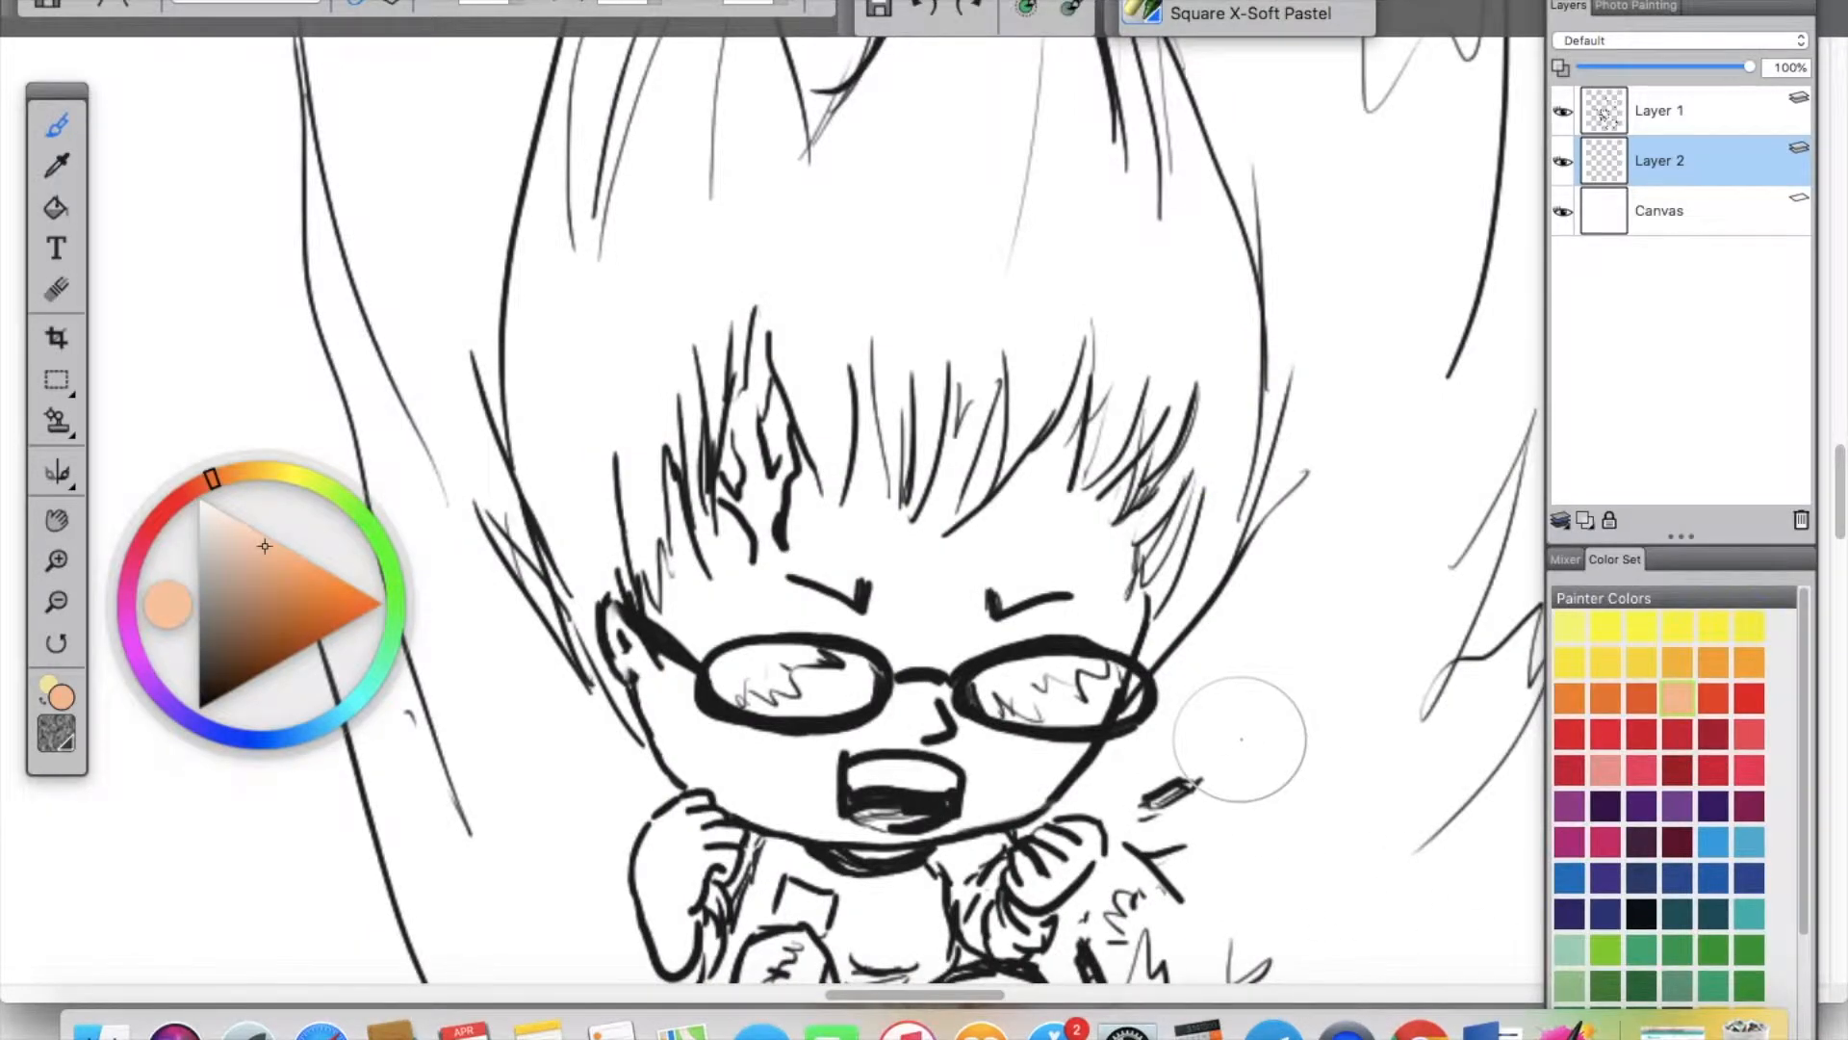
Paint the character's face and forehead in peach on Layer 2 with the Square X-Soft Pastel brush.
{"action": "mouse_move", "coordinate": [803, 525]}
{"action": "left_mouse_down"}
{"action": "mouse_move", "coordinate": [801, 599]}
{"action": "mouse_move", "coordinate": [840, 626]}
{"action": "mouse_move", "coordinate": [910, 588]}
{"action": "mouse_move", "coordinate": [905, 556]}
{"action": "mouse_move", "coordinate": [837, 519]}
{"action": "mouse_move", "coordinate": [785, 520]}
{"action": "mouse_move", "coordinate": [741, 568]}
{"action": "mouse_move", "coordinate": [602, 592]}
{"action": "mouse_move", "coordinate": [590, 635]}
{"action": "mouse_move", "coordinate": [650, 737]}
{"action": "mouse_move", "coordinate": [739, 771]}
{"action": "mouse_move", "coordinate": [727, 654]}
{"action": "mouse_move", "coordinate": [871, 717]}
{"action": "mouse_move", "coordinate": [1001, 640]}
{"action": "mouse_move", "coordinate": [1001, 500]}
{"action": "mouse_move", "coordinate": [974, 429]}
{"action": "mouse_move", "coordinate": [929, 393]}
{"action": "left_mouse_up"}
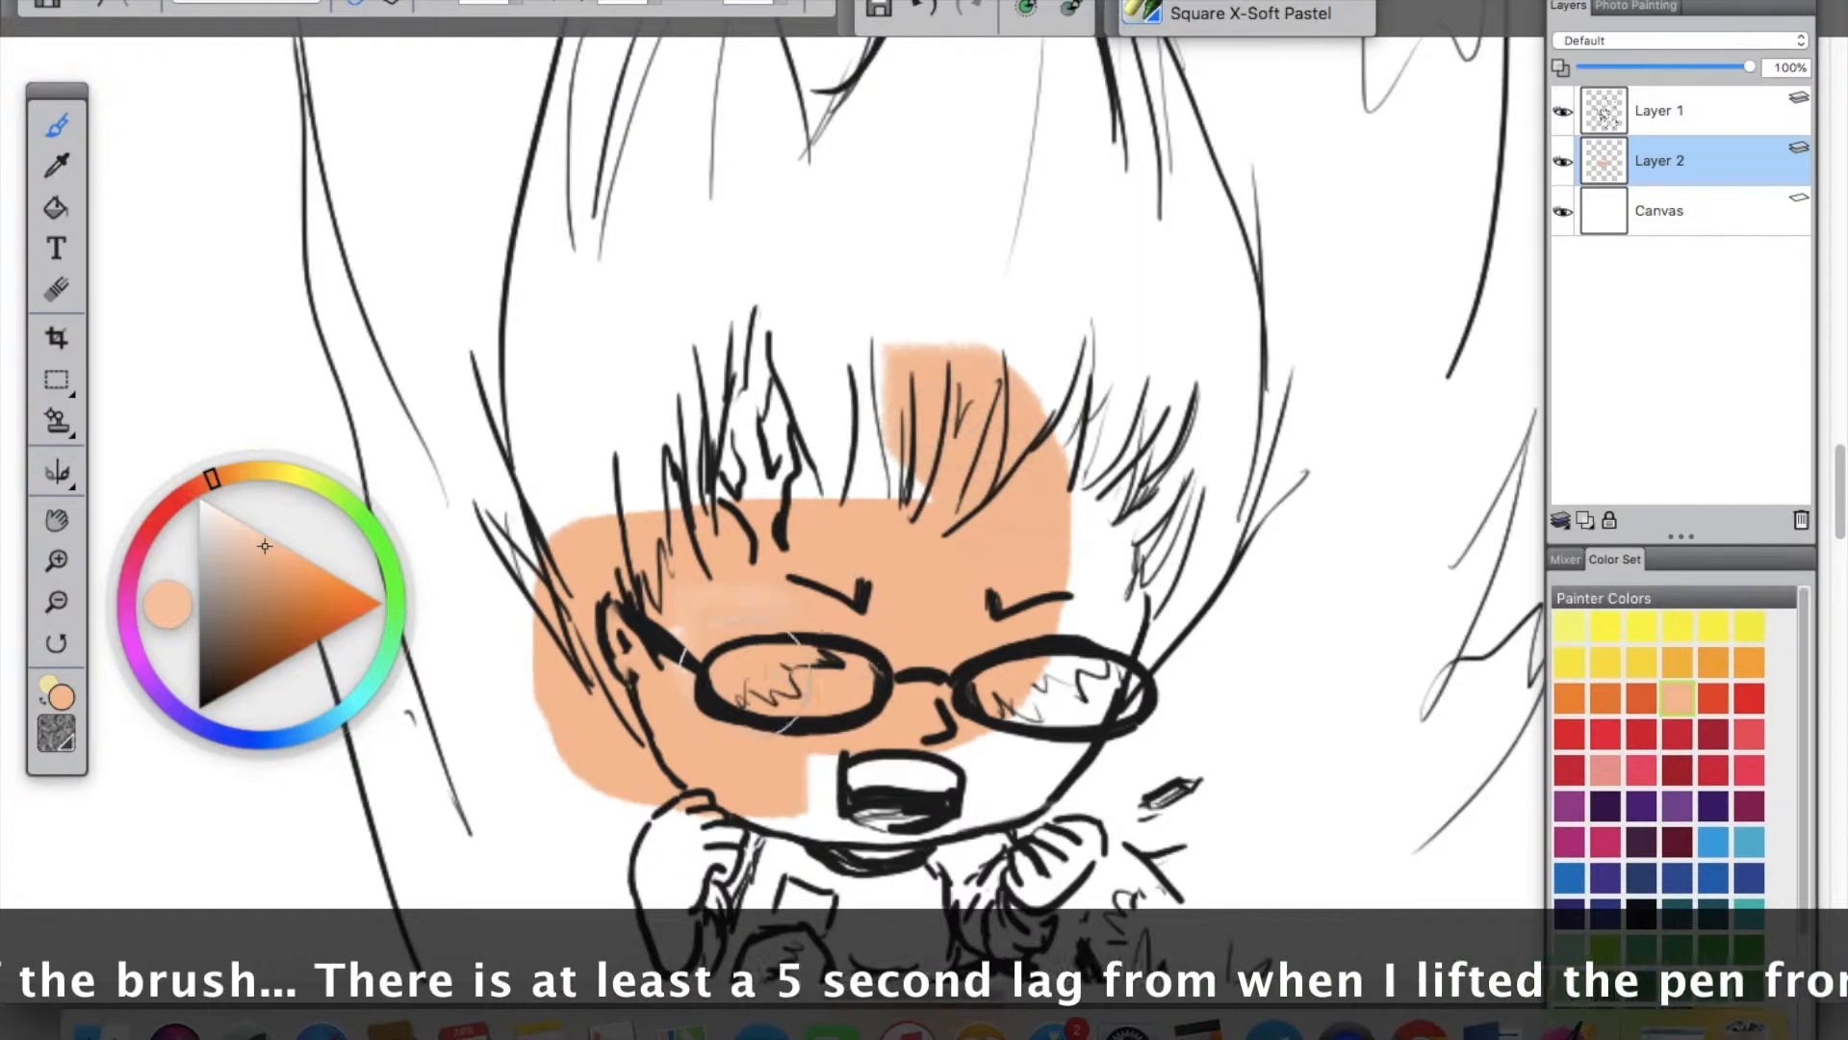
{"action": "mouse_move", "coordinate": [756, 707]}
{"action": "left_mouse_down"}
{"action": "mouse_move", "coordinate": [891, 794]}
{"action": "mouse_move", "coordinate": [1020, 732]}
{"action": "mouse_move", "coordinate": [1087, 655]}
{"action": "mouse_move", "coordinate": [1106, 572]}
{"action": "mouse_move", "coordinate": [1099, 495]}
{"action": "mouse_move", "coordinate": [1055, 421]}
{"action": "left_mouse_up"}
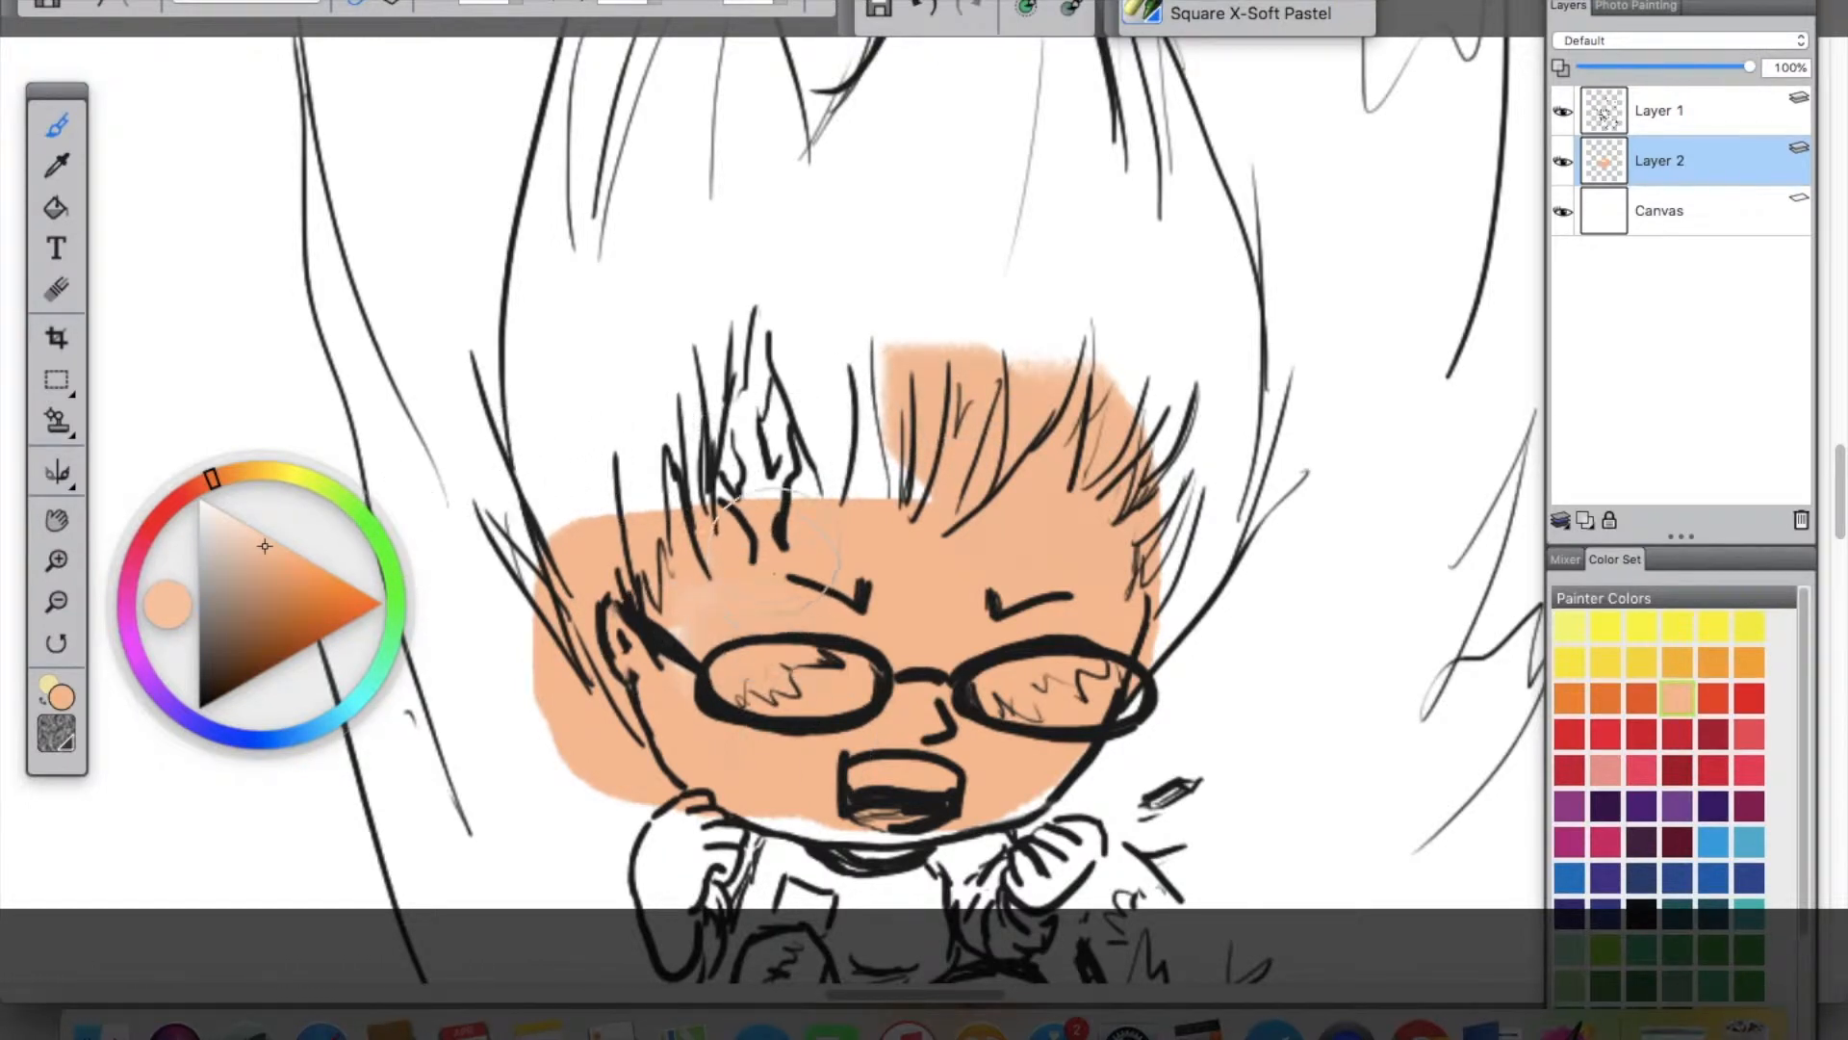
{"action": "mouse_move", "coordinate": [773, 506]}
{"action": "left_mouse_down"}
{"action": "mouse_move", "coordinate": [712, 362]}
{"action": "mouse_move", "coordinate": [704, 280]}
{"action": "left_mouse_up"}
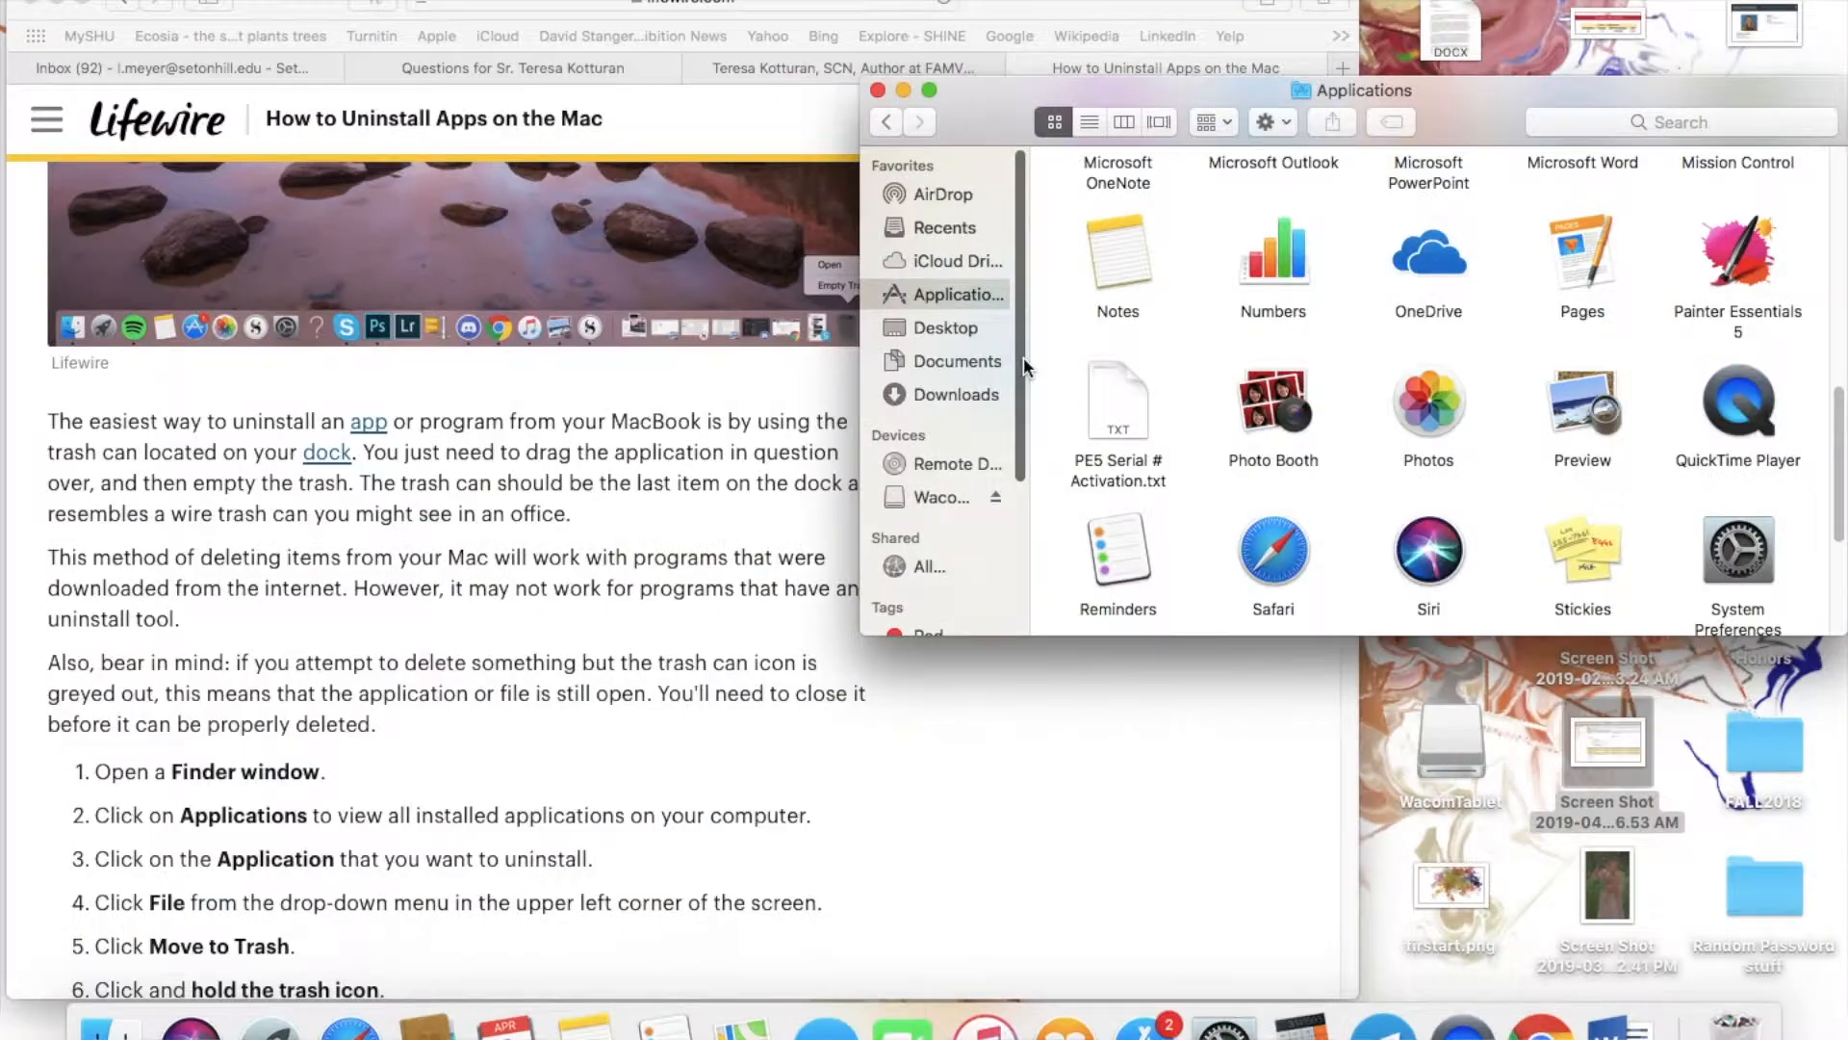
Switch to the Finder's Applications folder and move Painter Essentials 5 to the Trash.
{"action": "scroll", "coordinate": [1020, 423], "scroll_direction": "down", "scroll_amount": 5}
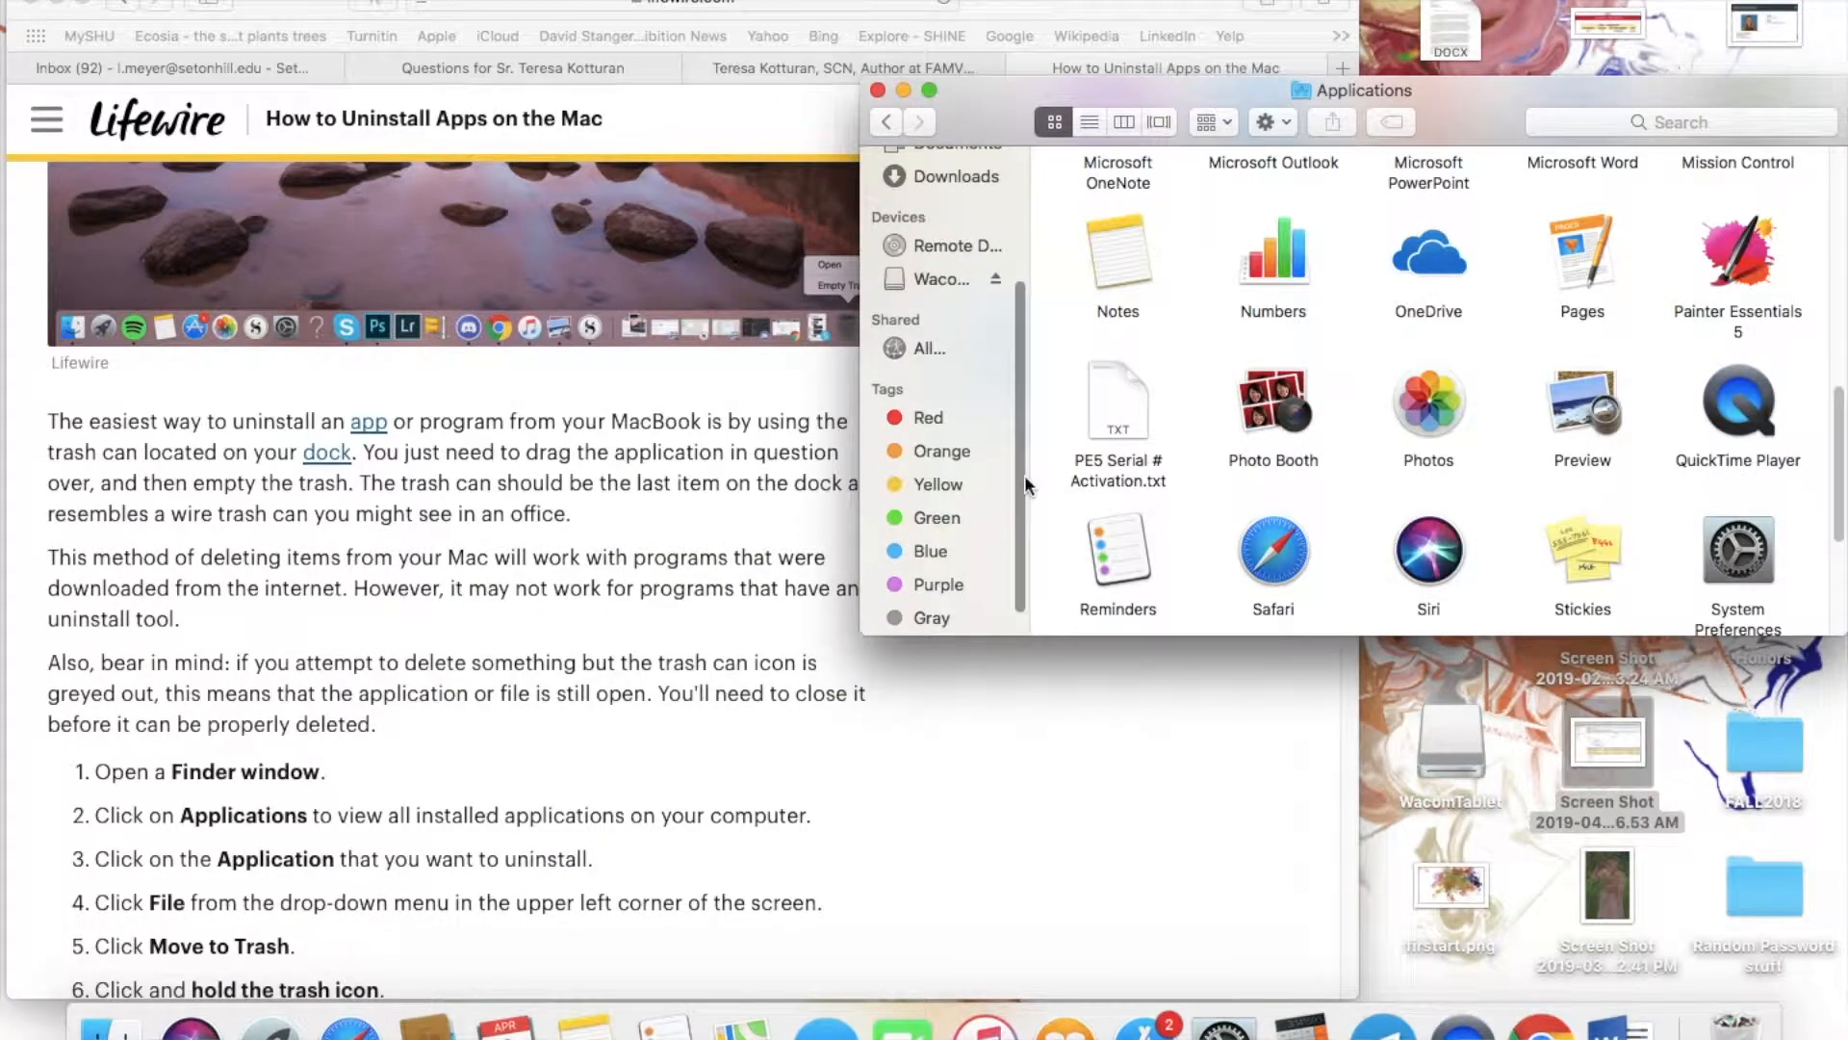
{"action": "scroll", "coordinate": [1003, 192], "scroll_direction": "up", "scroll_amount": 5}
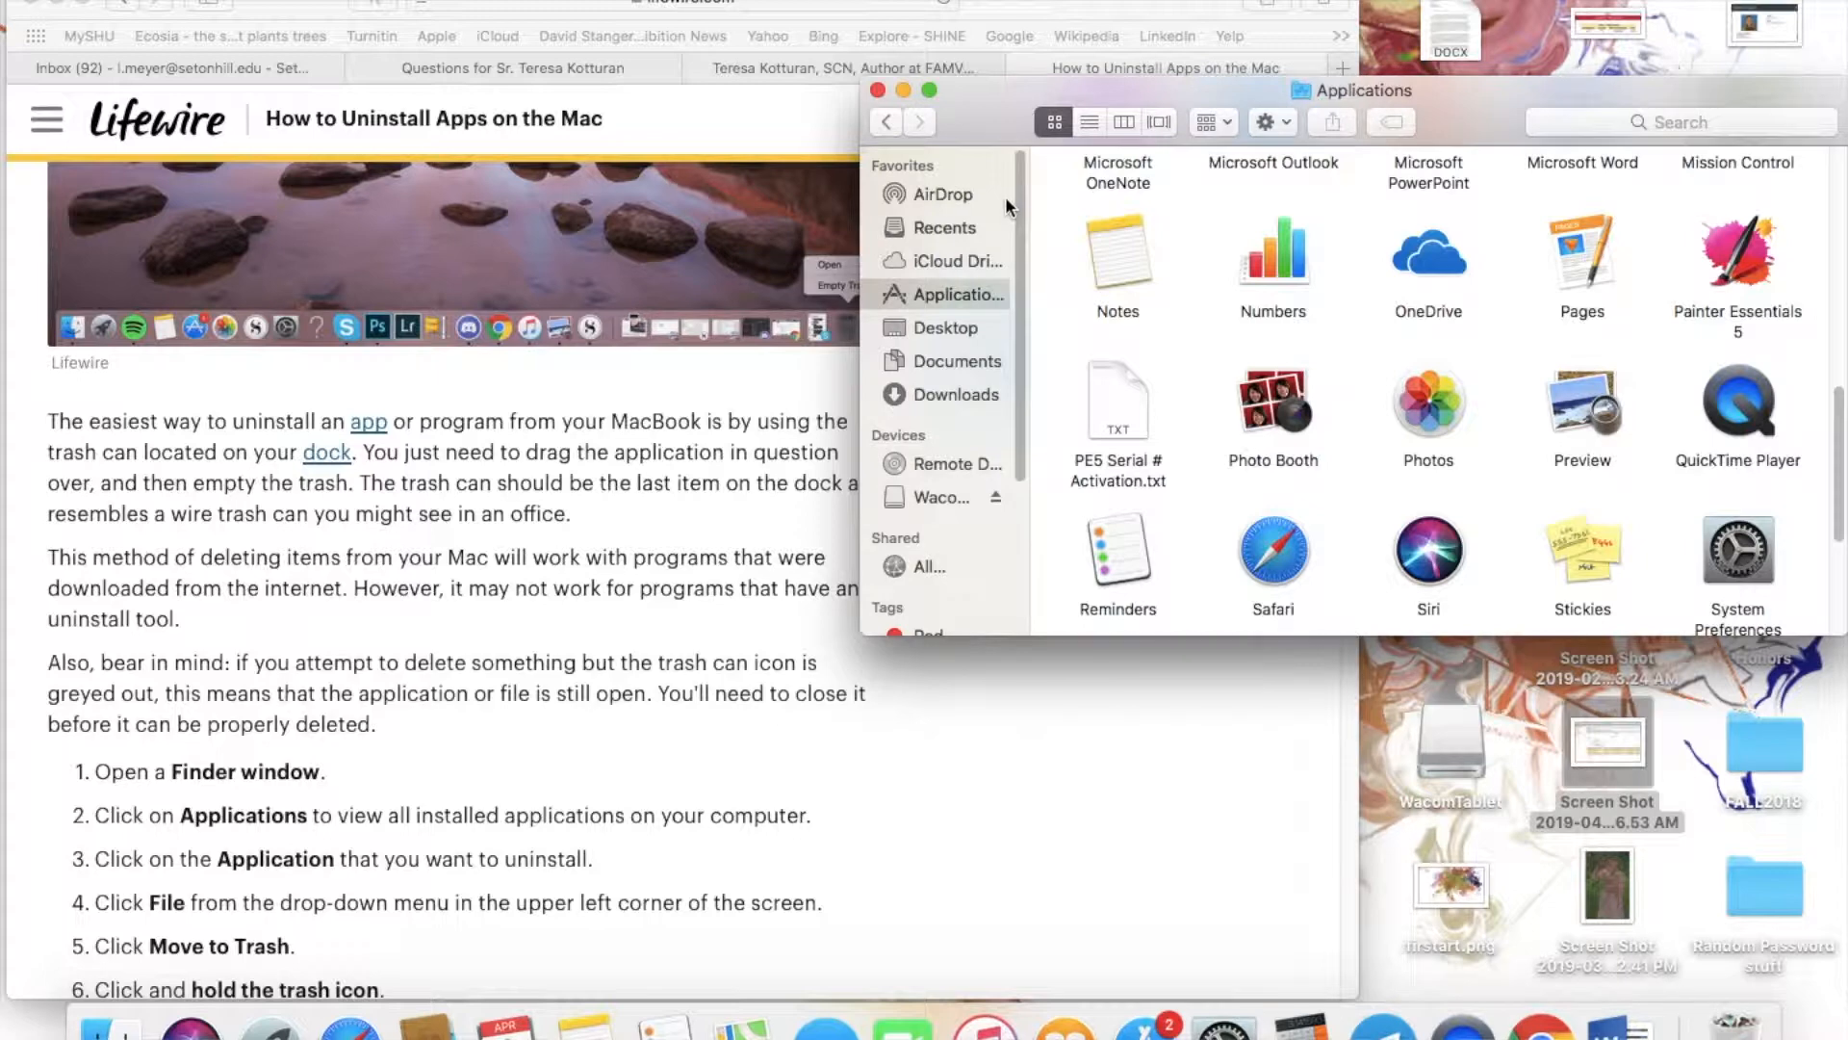
{"action": "left_click", "coordinate": [1740, 311]}
{"action": "mouse_move", "coordinate": [1740, 311]}
{"action": "left_mouse_down"}
{"action": "mouse_move", "coordinate": [1704, 1011]}
{"action": "mouse_move", "coordinate": [1733, 1023]}
{"action": "left_mouse_up"}
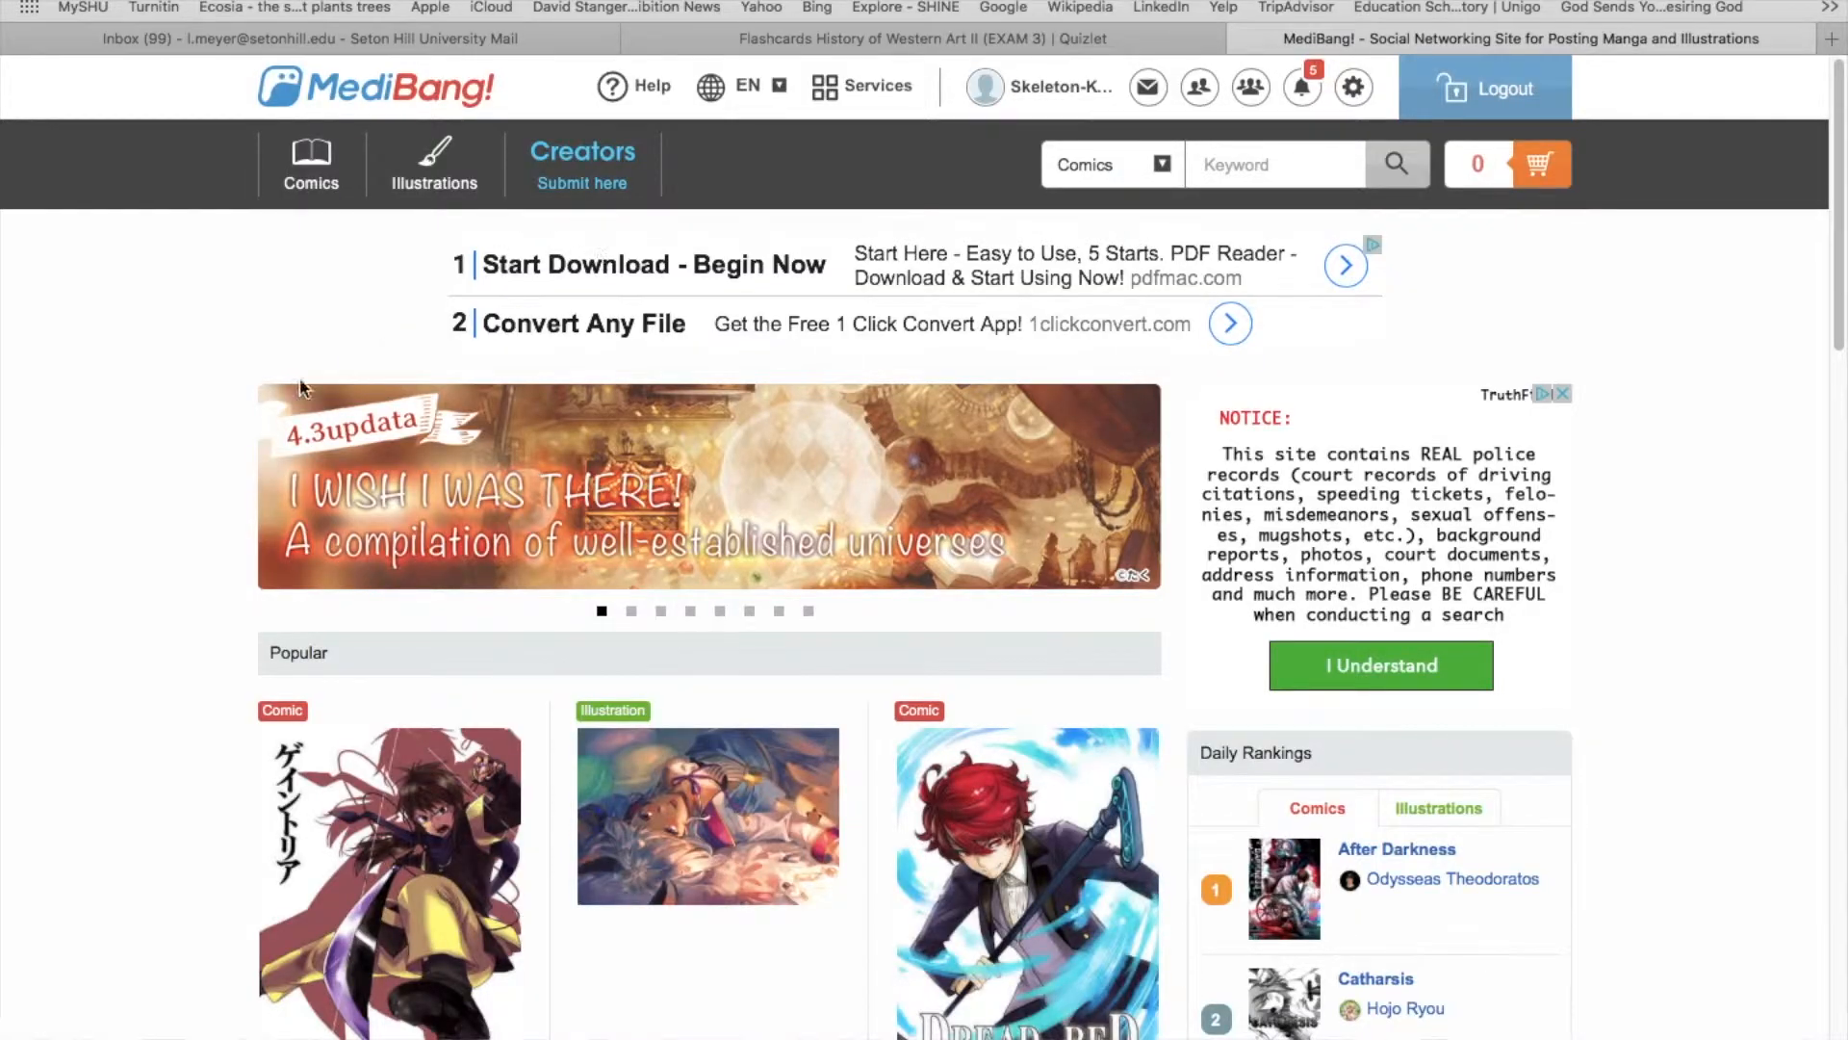
Switch to the MediBang website and open the MediBang Paint site from the services links in the page footer.
{"action": "scroll", "coordinate": [300, 387], "scroll_direction": "down", "scroll_amount": 20}
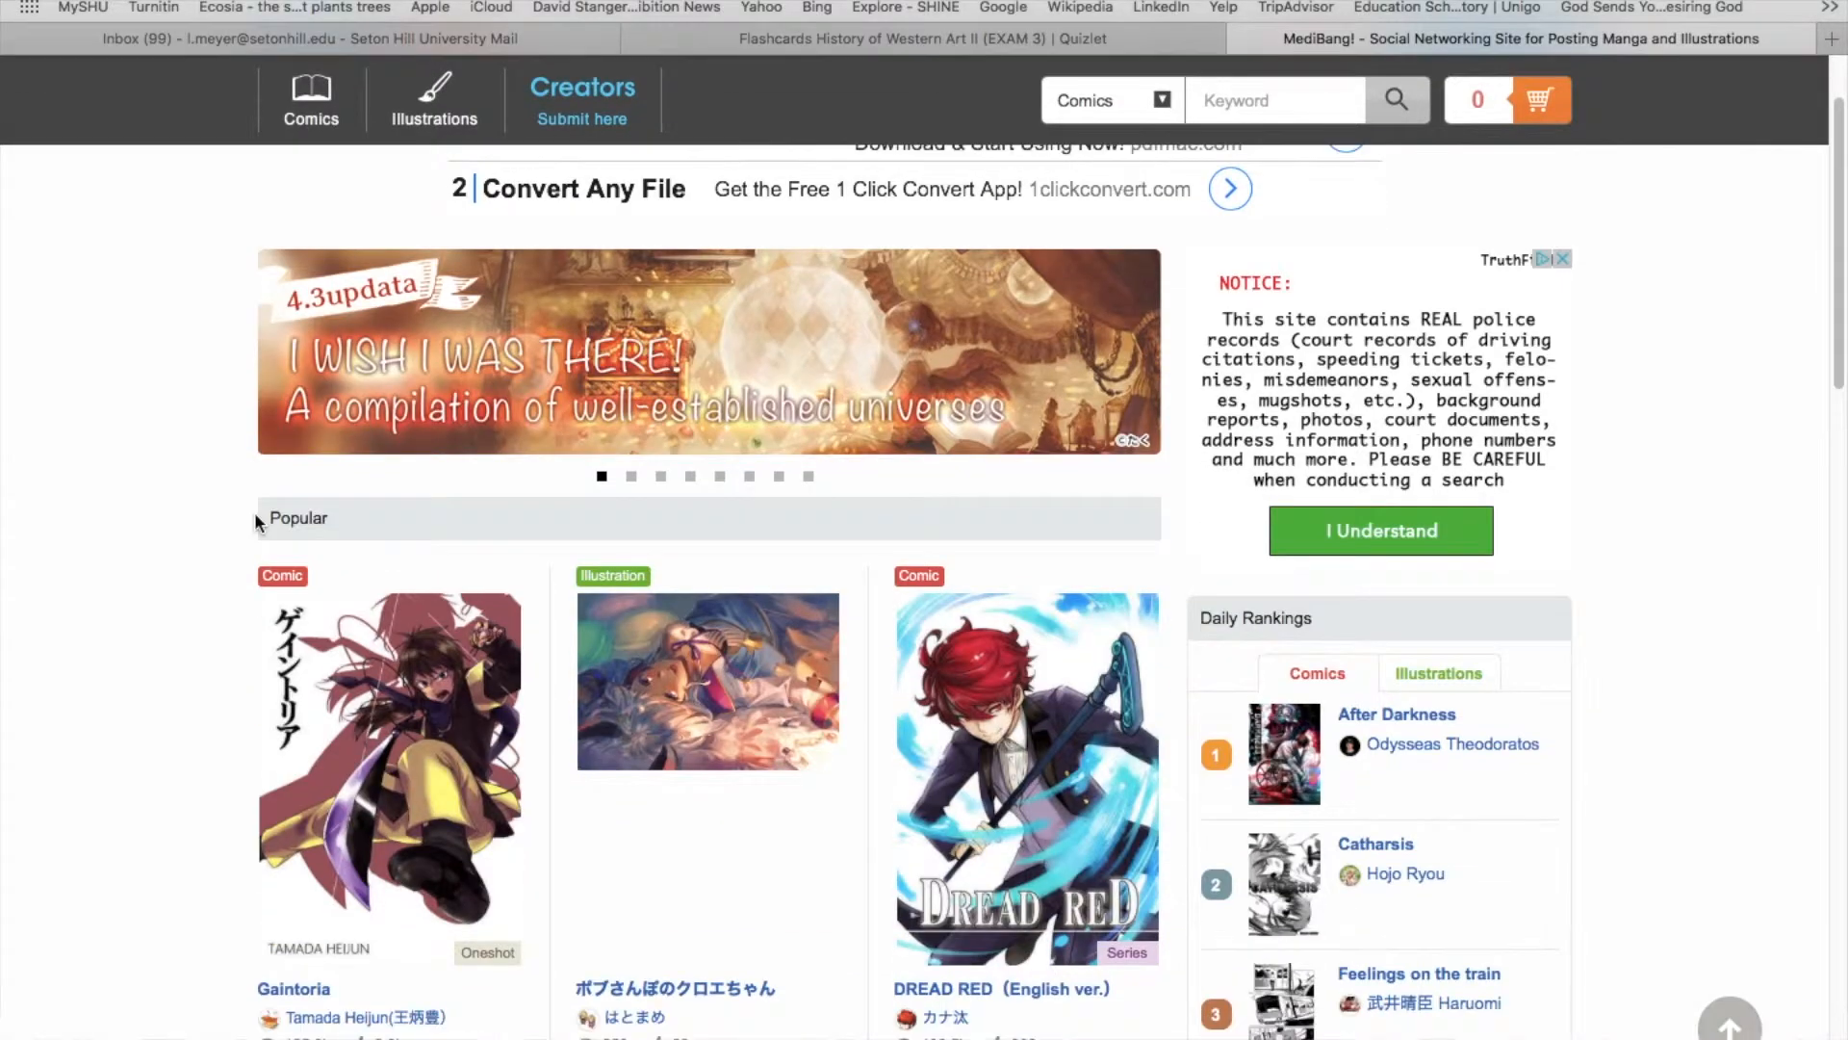
{"action": "scroll", "coordinate": [185, 799], "scroll_direction": "down", "scroll_amount": 2}
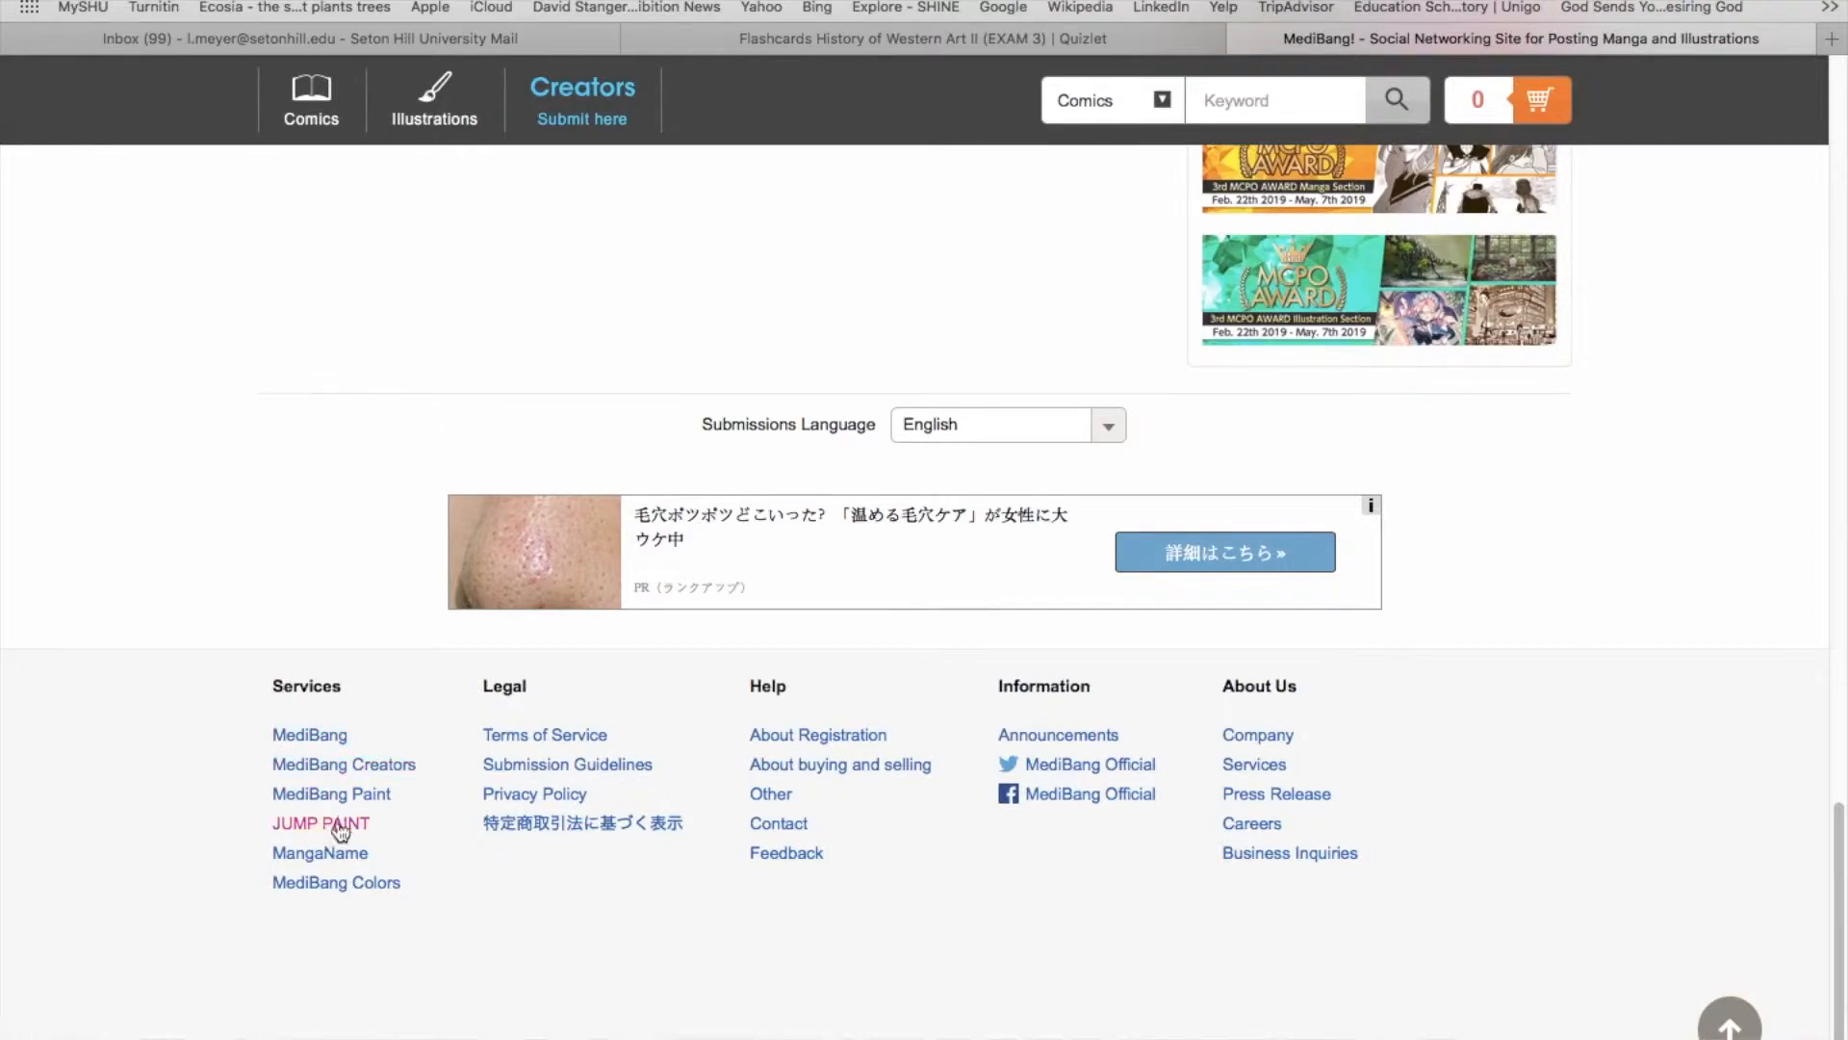
{"action": "left_click", "coordinate": [334, 794]}
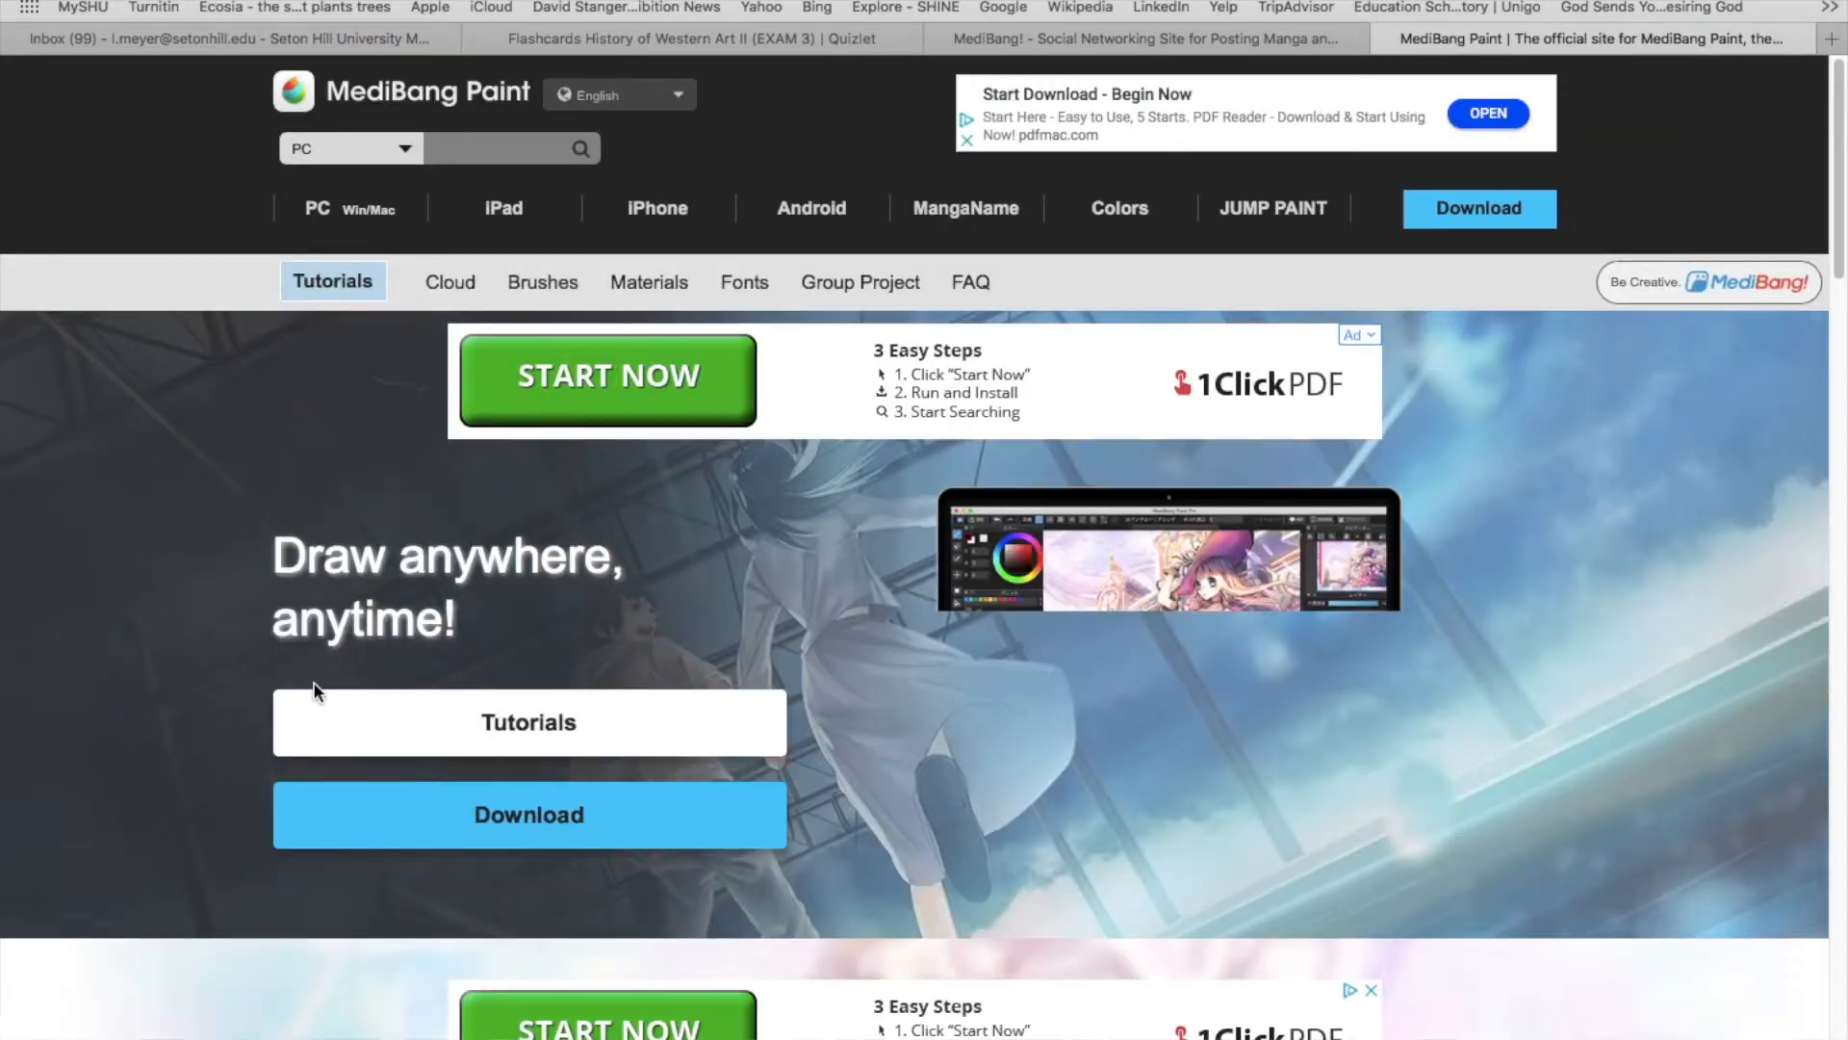
{"action": "scroll", "coordinate": [314, 683], "scroll_direction": "down", "scroll_amount": 3}
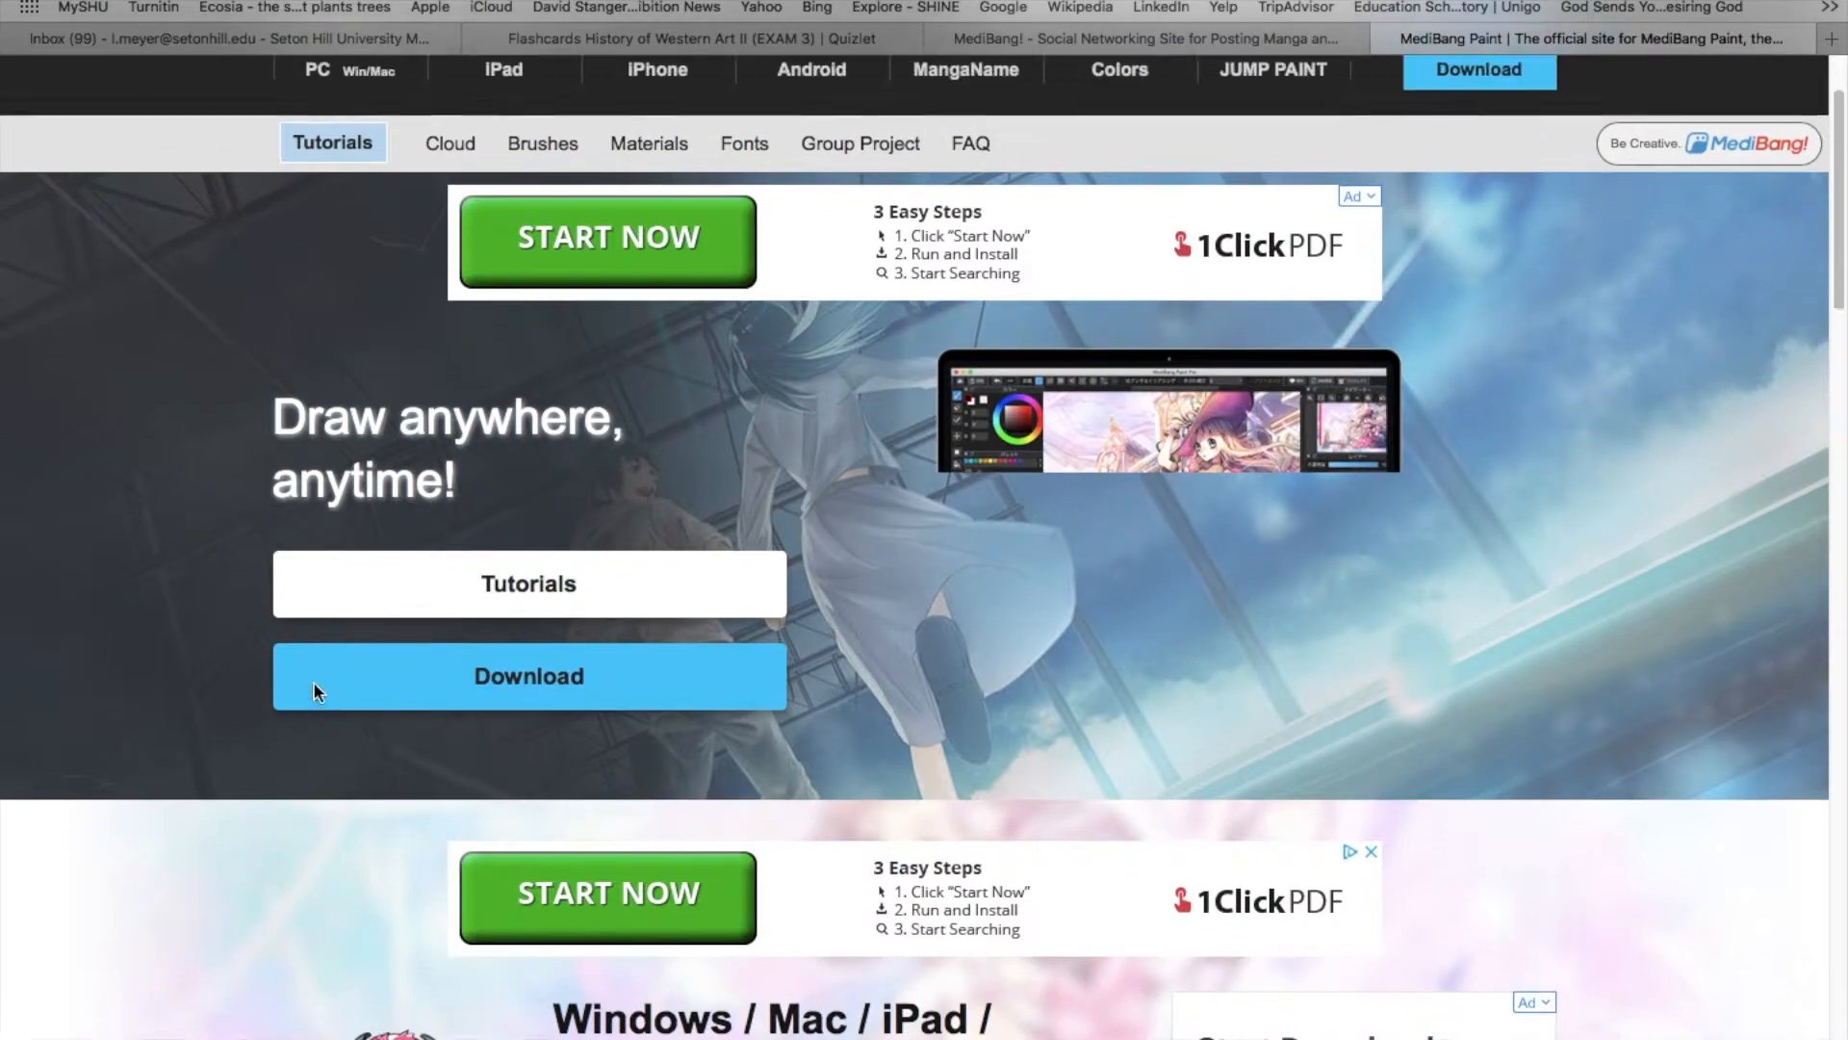
{"action": "scroll", "coordinate": [314, 686], "scroll_direction": "up", "scroll_amount": 3}
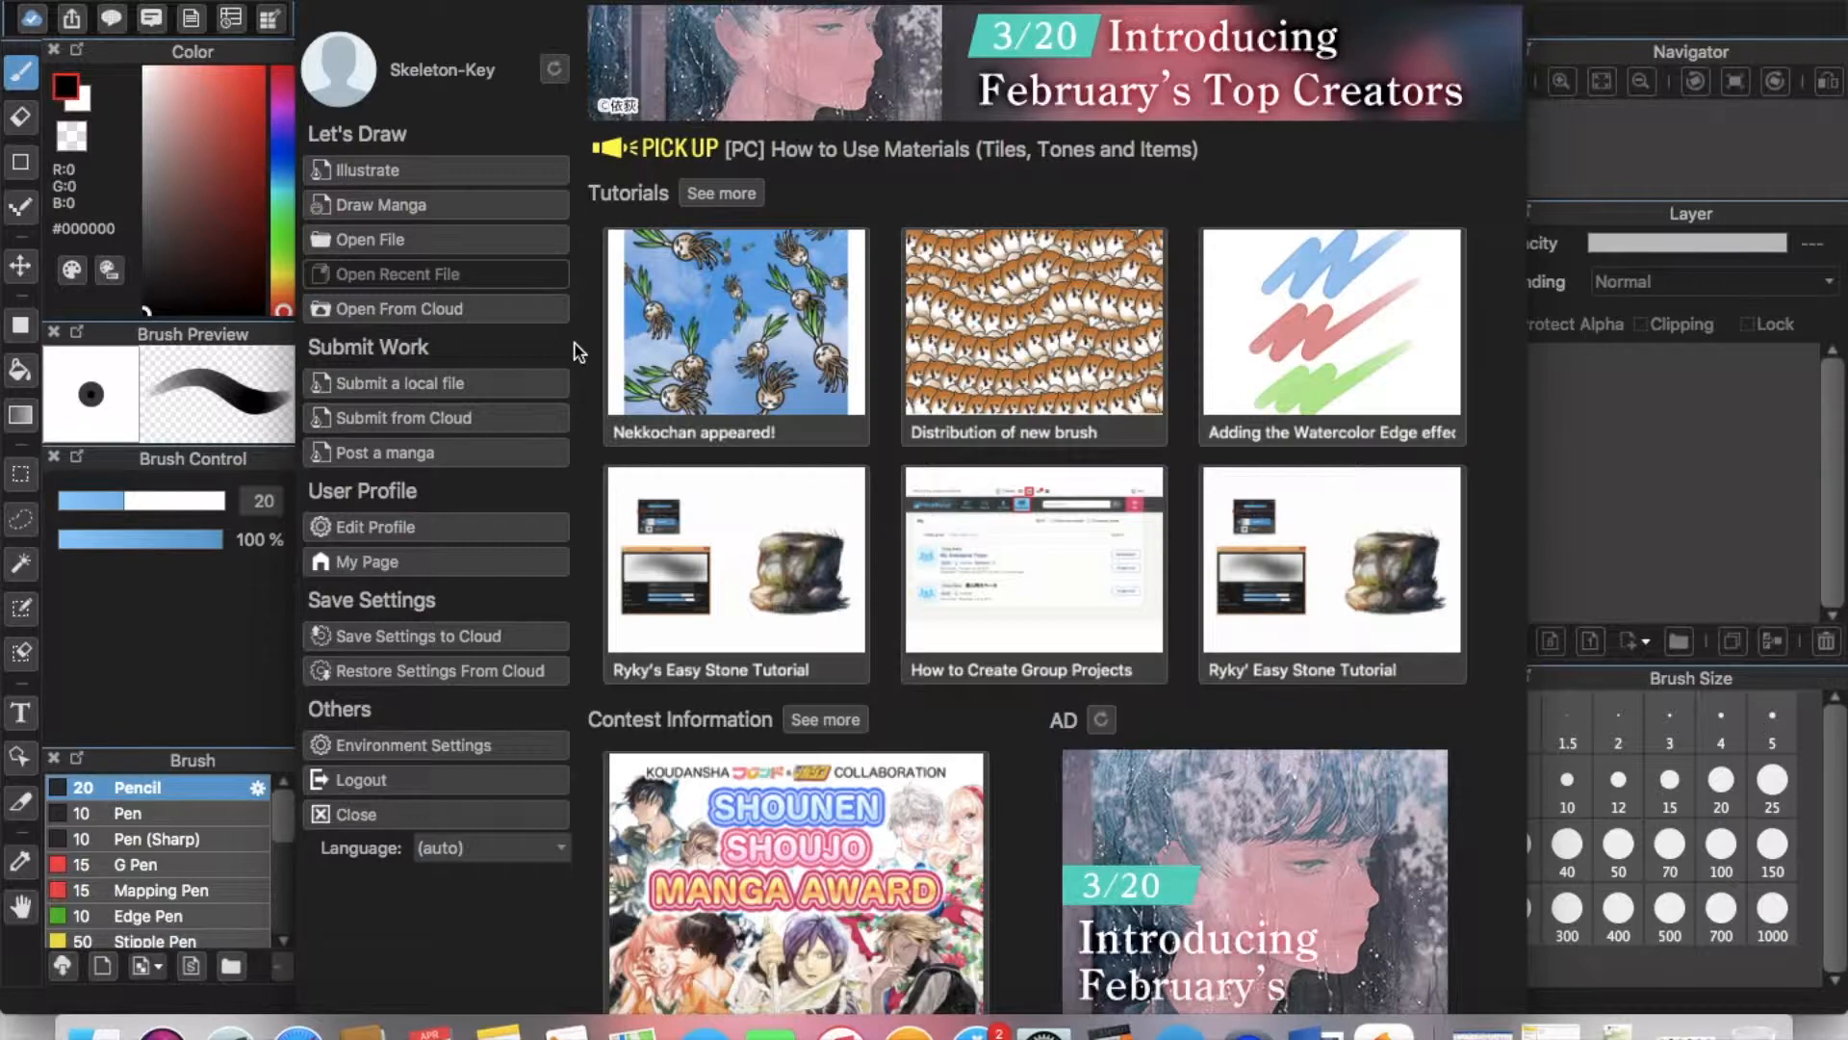
Start a new illustration in MediBang Paint with a 1600 × 1200 pixel canvas at 350 dpi.
{"action": "left_click", "coordinate": [515, 173]}
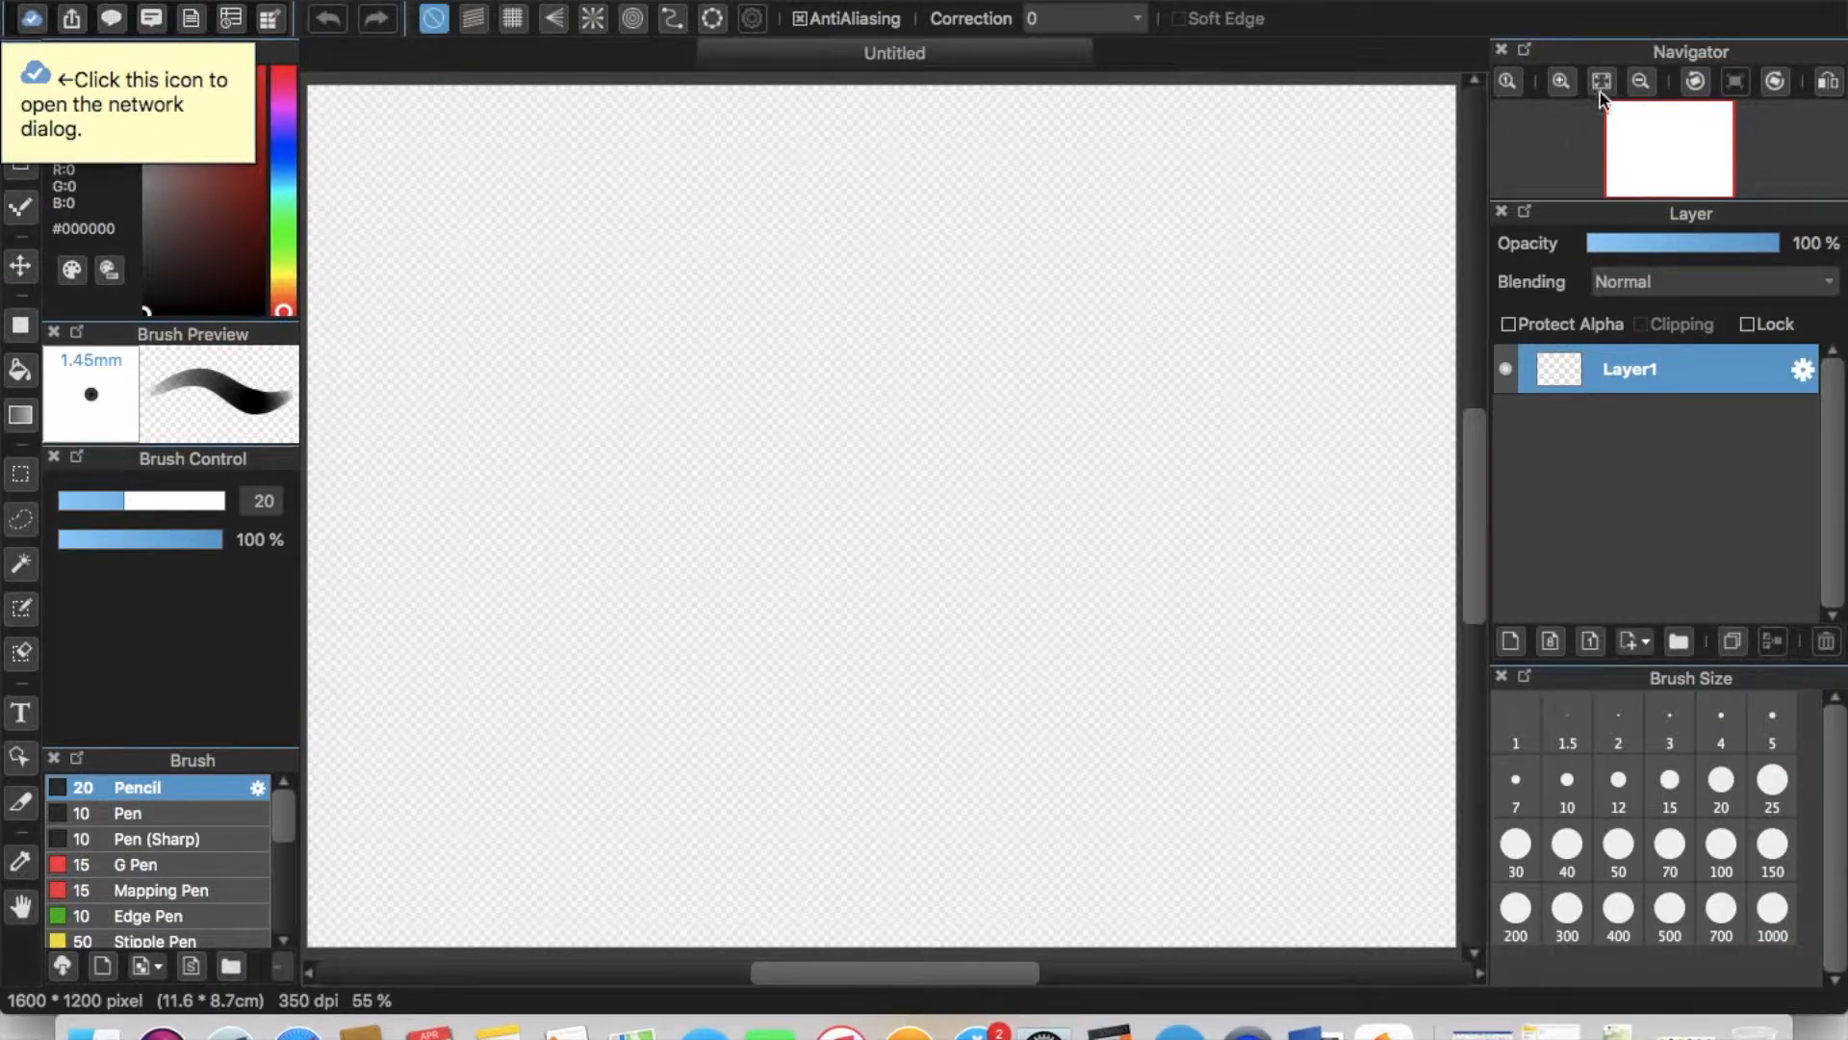
{"action": "mouse_move", "coordinate": [1622, 122]}
{"action": "left_mouse_down"}
{"action": "mouse_move", "coordinate": [1669, 113]}
{"action": "mouse_move", "coordinate": [1592, 123]}
{"action": "mouse_move", "coordinate": [1653, 121]}
{"action": "mouse_move", "coordinate": [1621, 126]}
{"action": "left_mouse_up"}
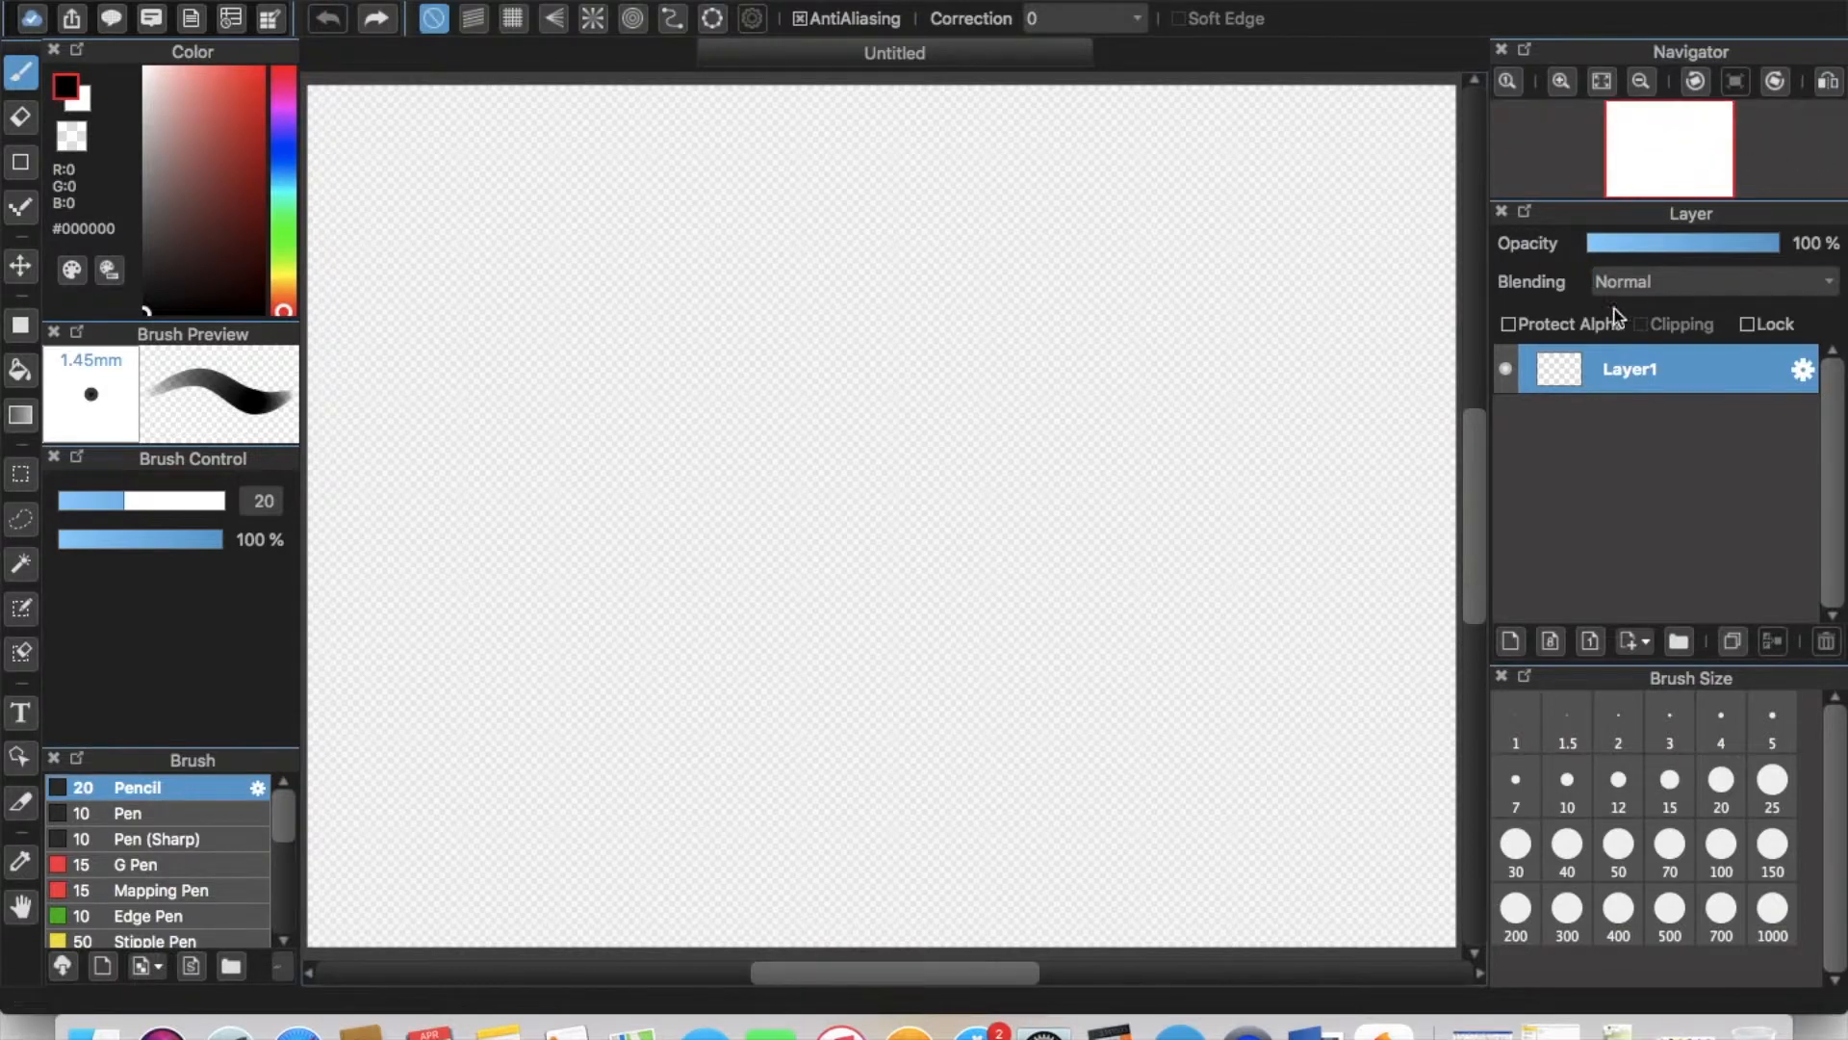
{"action": "left_click", "coordinate": [1719, 279]}
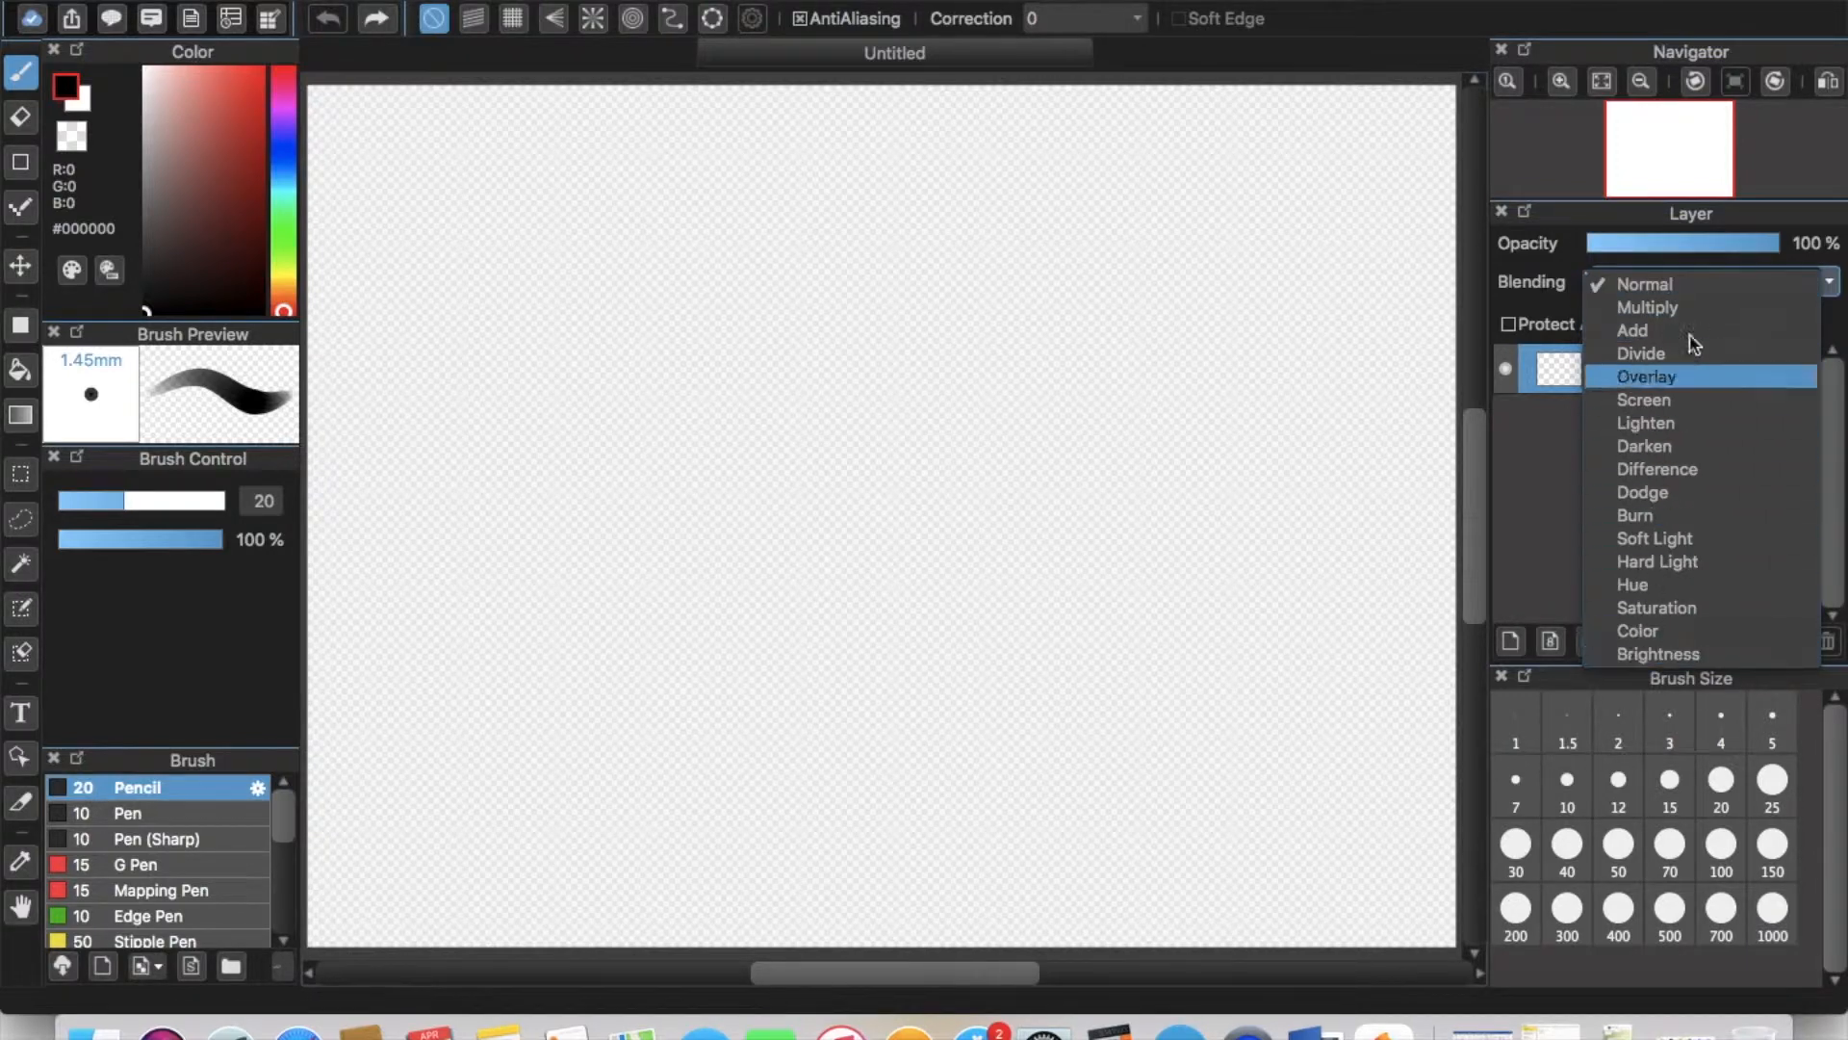
{"action": "left_click", "coordinate": [1528, 543]}
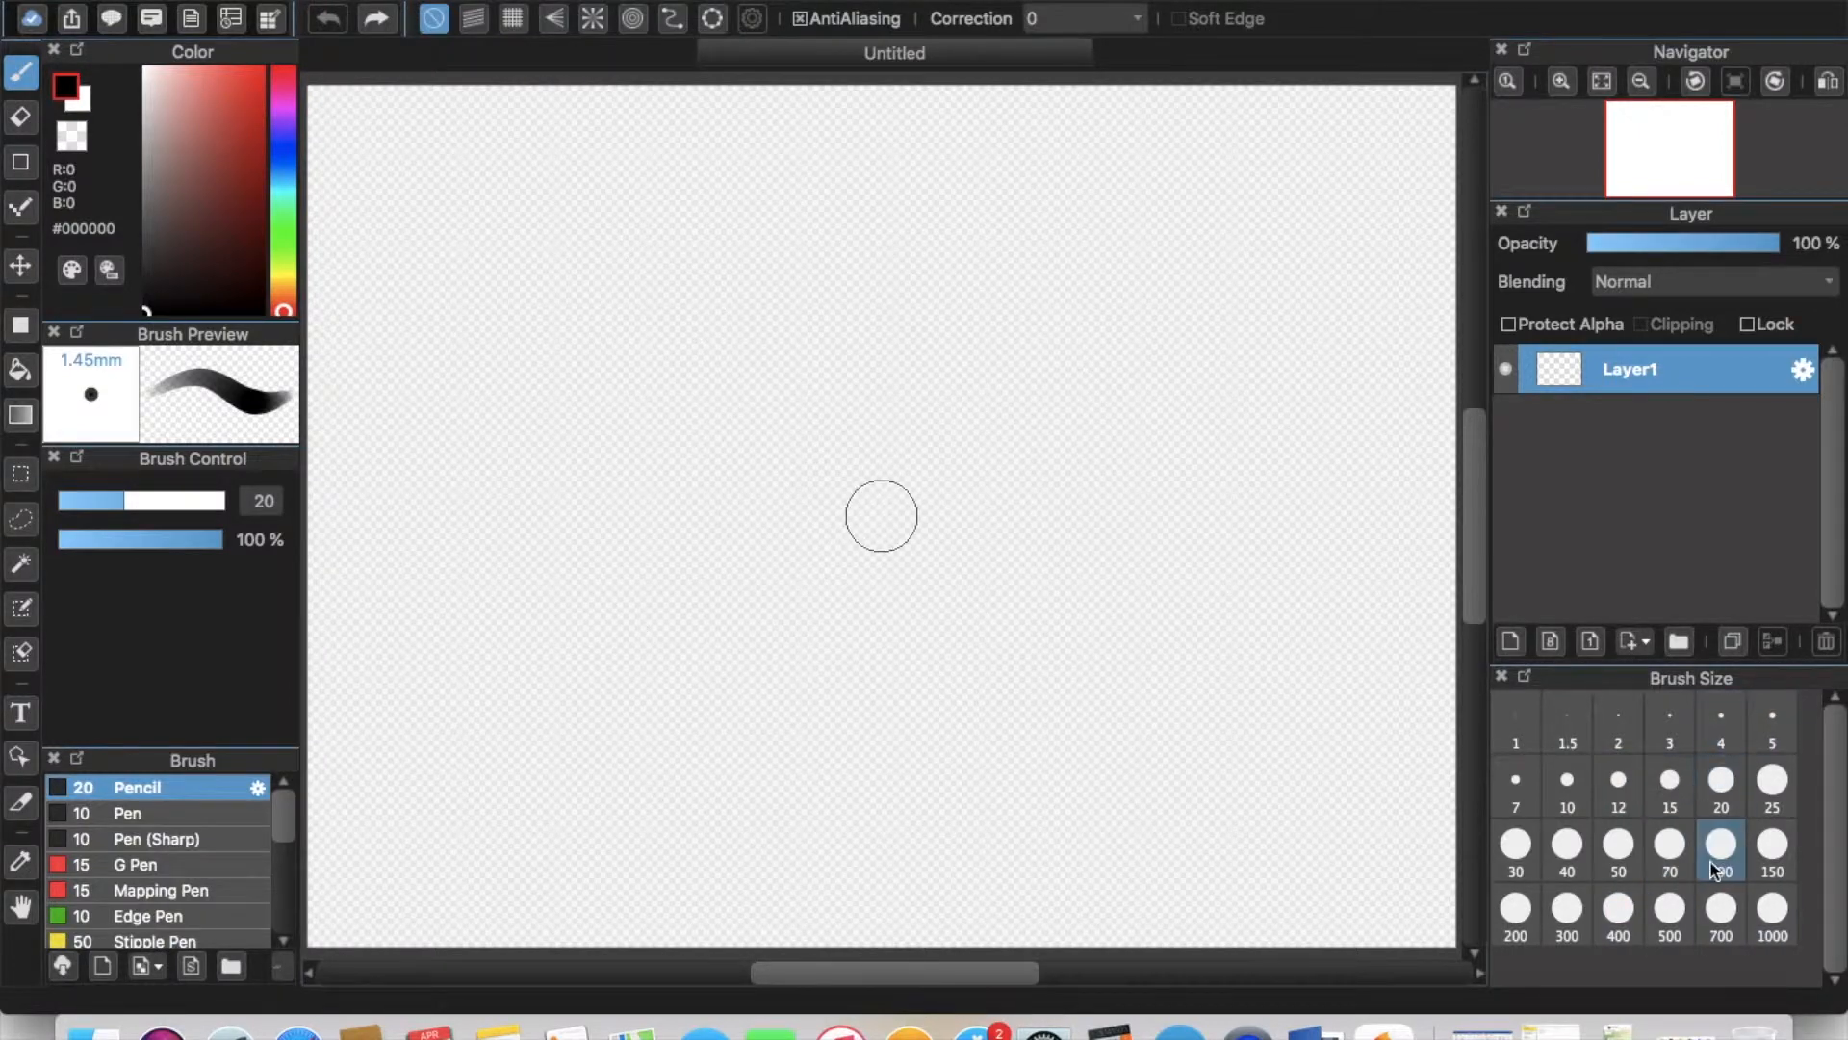
{"action": "scroll", "coordinate": [197, 853], "scroll_direction": "down", "scroll_amount": 5}
{"action": "scroll", "coordinate": [199, 854], "scroll_direction": "up", "scroll_amount": 5}
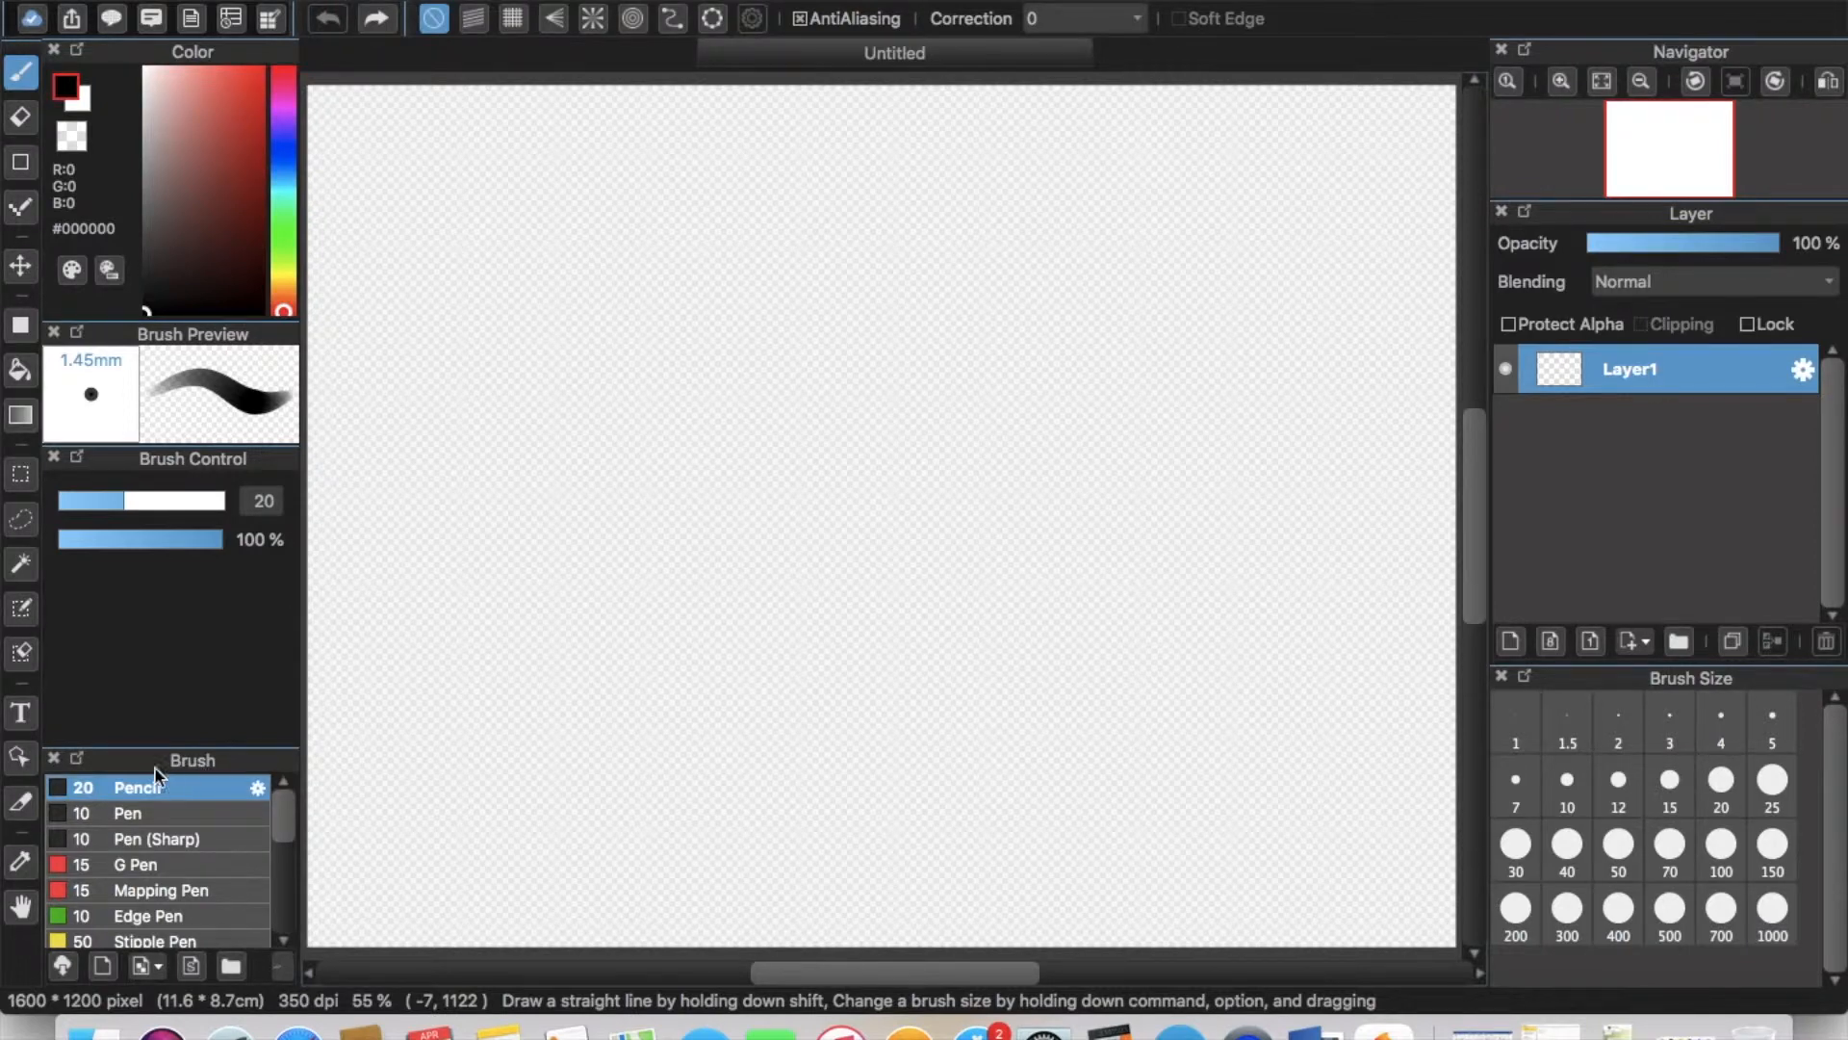
Try a freehand spiral stroke with the Pen (Sharp) brush at size 10 and undo it.
{"action": "left_click", "coordinate": [159, 838]}
{"action": "left_click_drag", "start_coordinate": [900, 510], "coordinate": [1078, 654]}
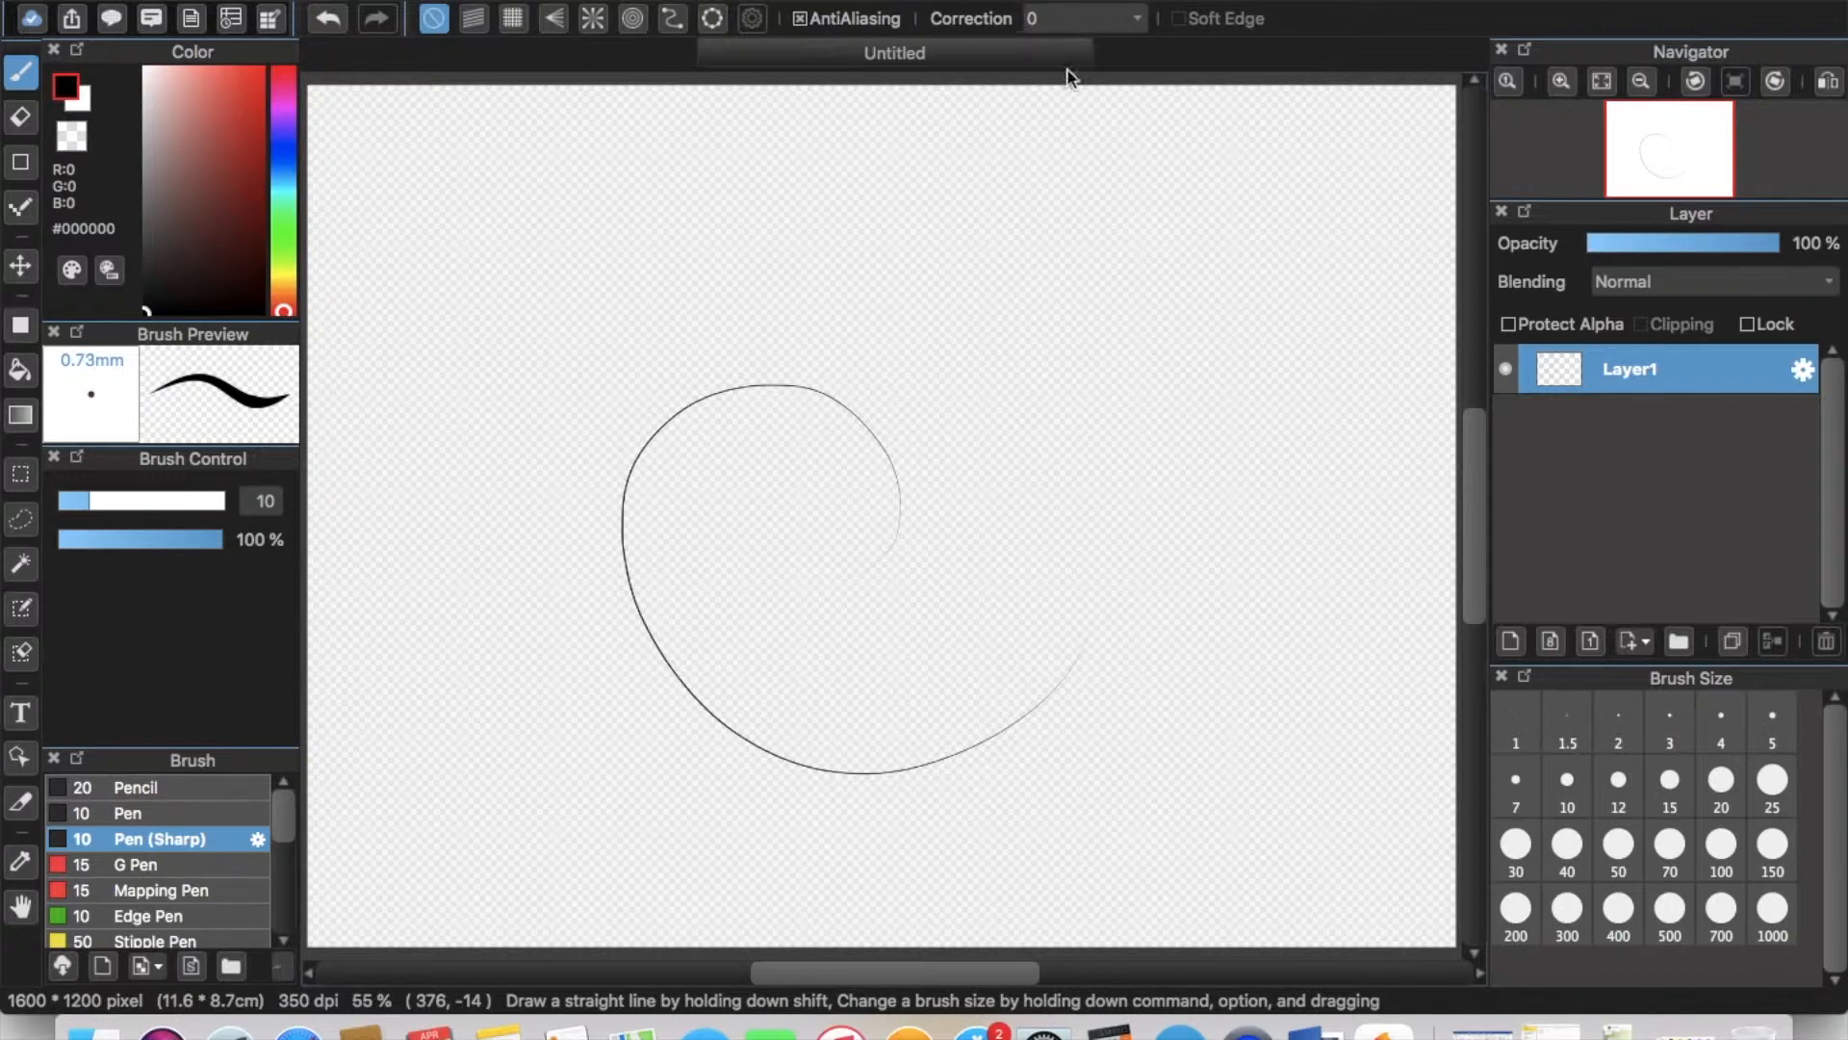
{"action": "key", "text": "super+z"}
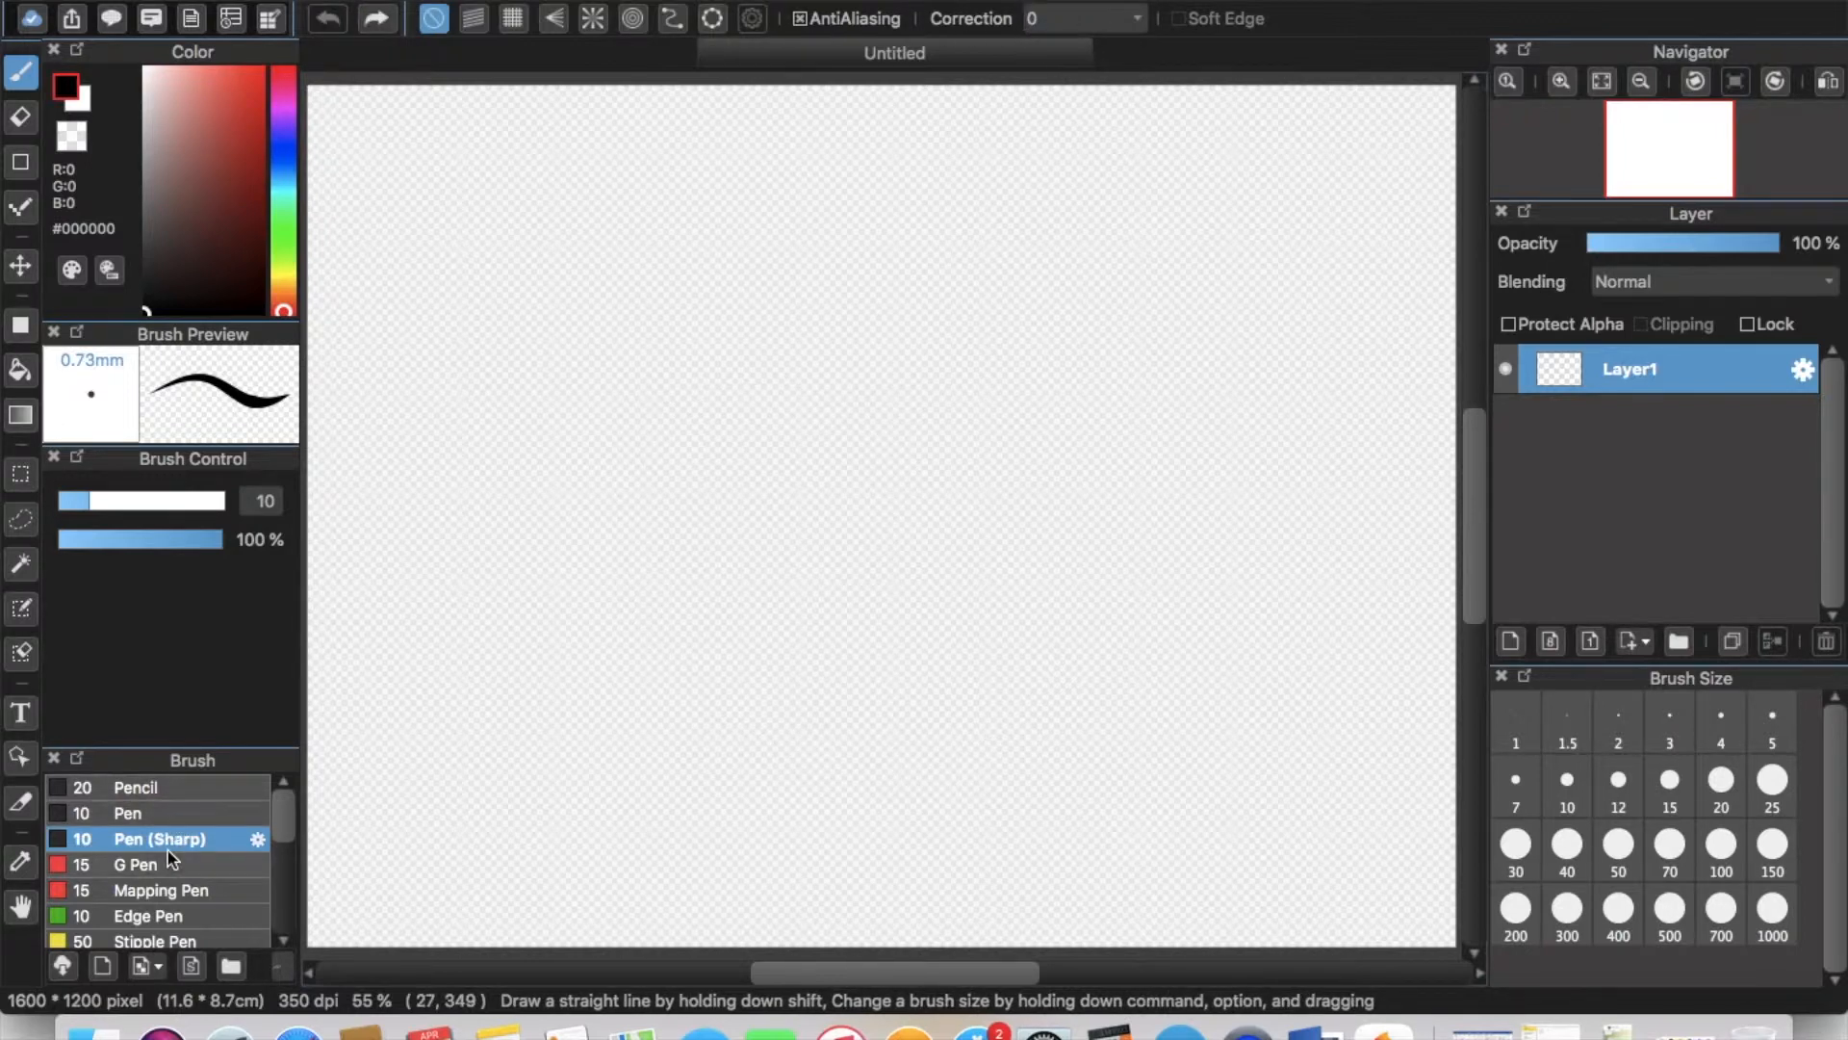
Draw loose looping test strokes with the Pencil brush at size 20 and a spiral with the Pen brush at size 10.
{"action": "left_click", "coordinate": [222, 787]}
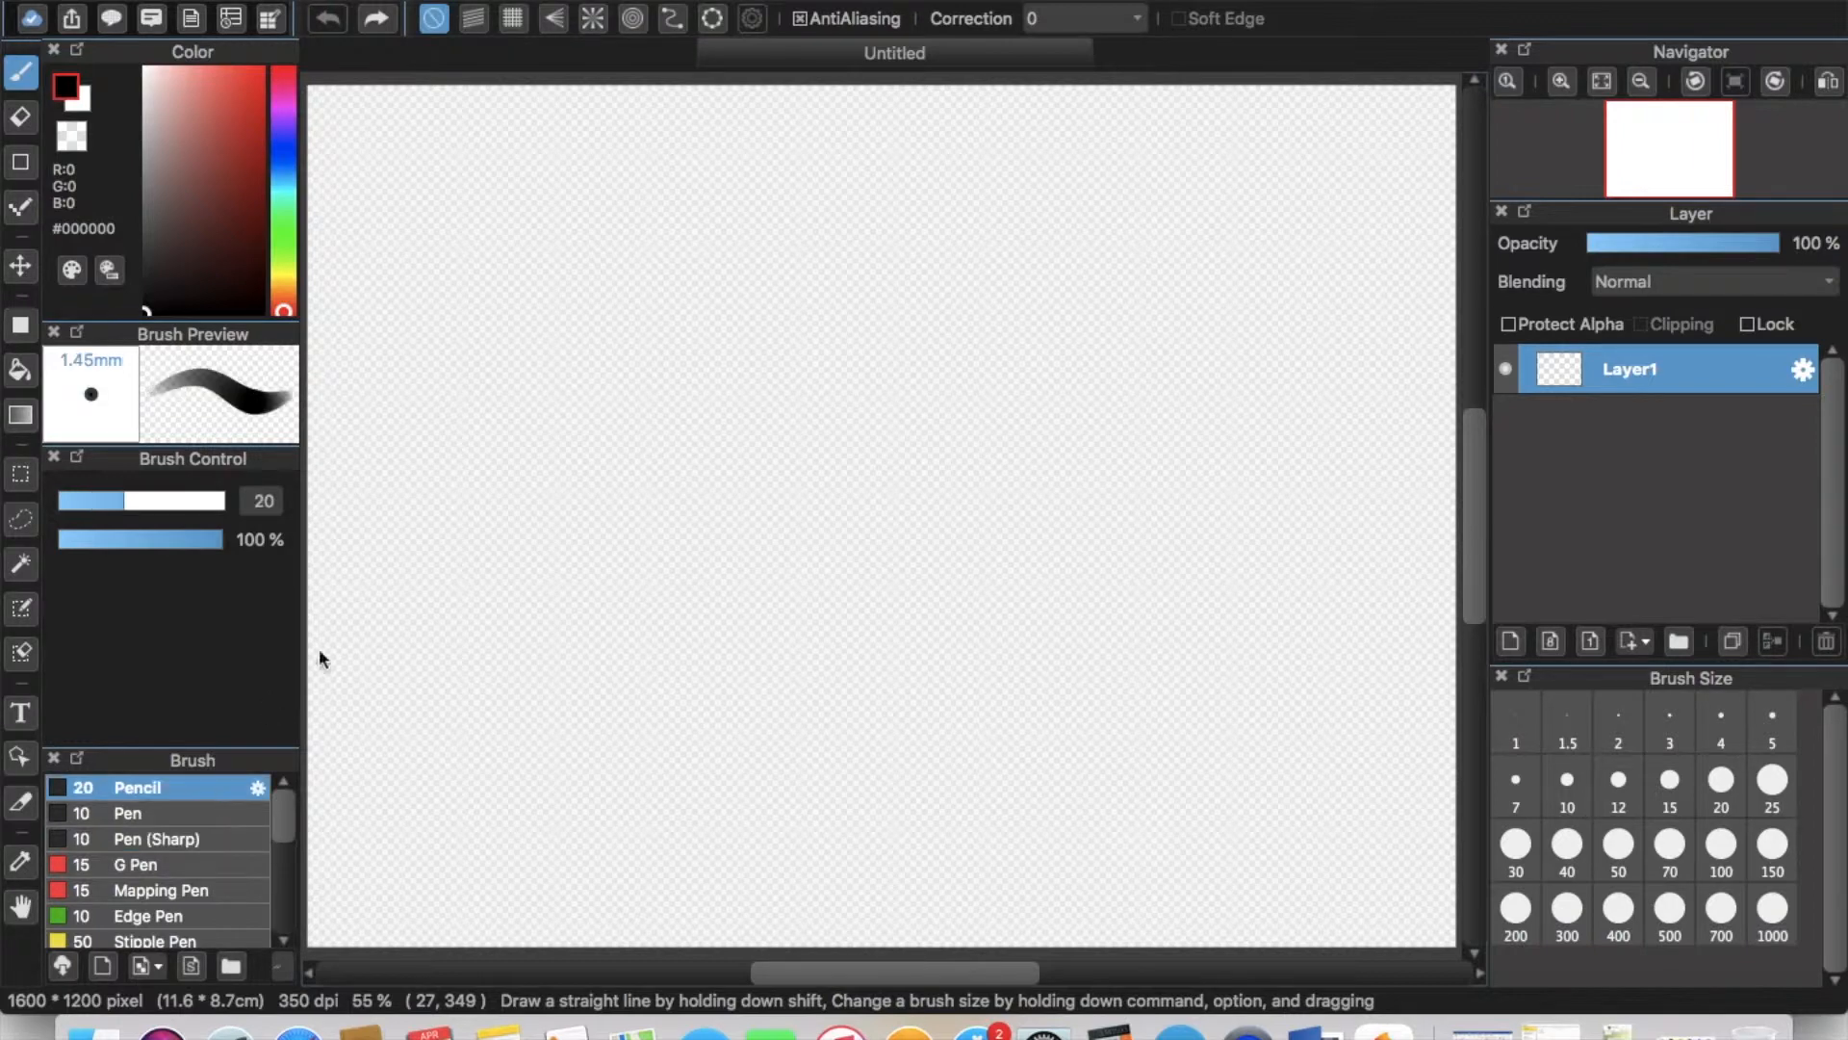
{"action": "mouse_move", "coordinate": [784, 710]}
{"action": "left_mouse_down"}
{"action": "mouse_move", "coordinate": [927, 640]}
{"action": "mouse_move", "coordinate": [727, 437]}
{"action": "mouse_move", "coordinate": [880, 546]}
{"action": "left_mouse_up"}
{"action": "left_click_drag", "start_coordinate": [905, 422], "coordinate": [934, 365]}
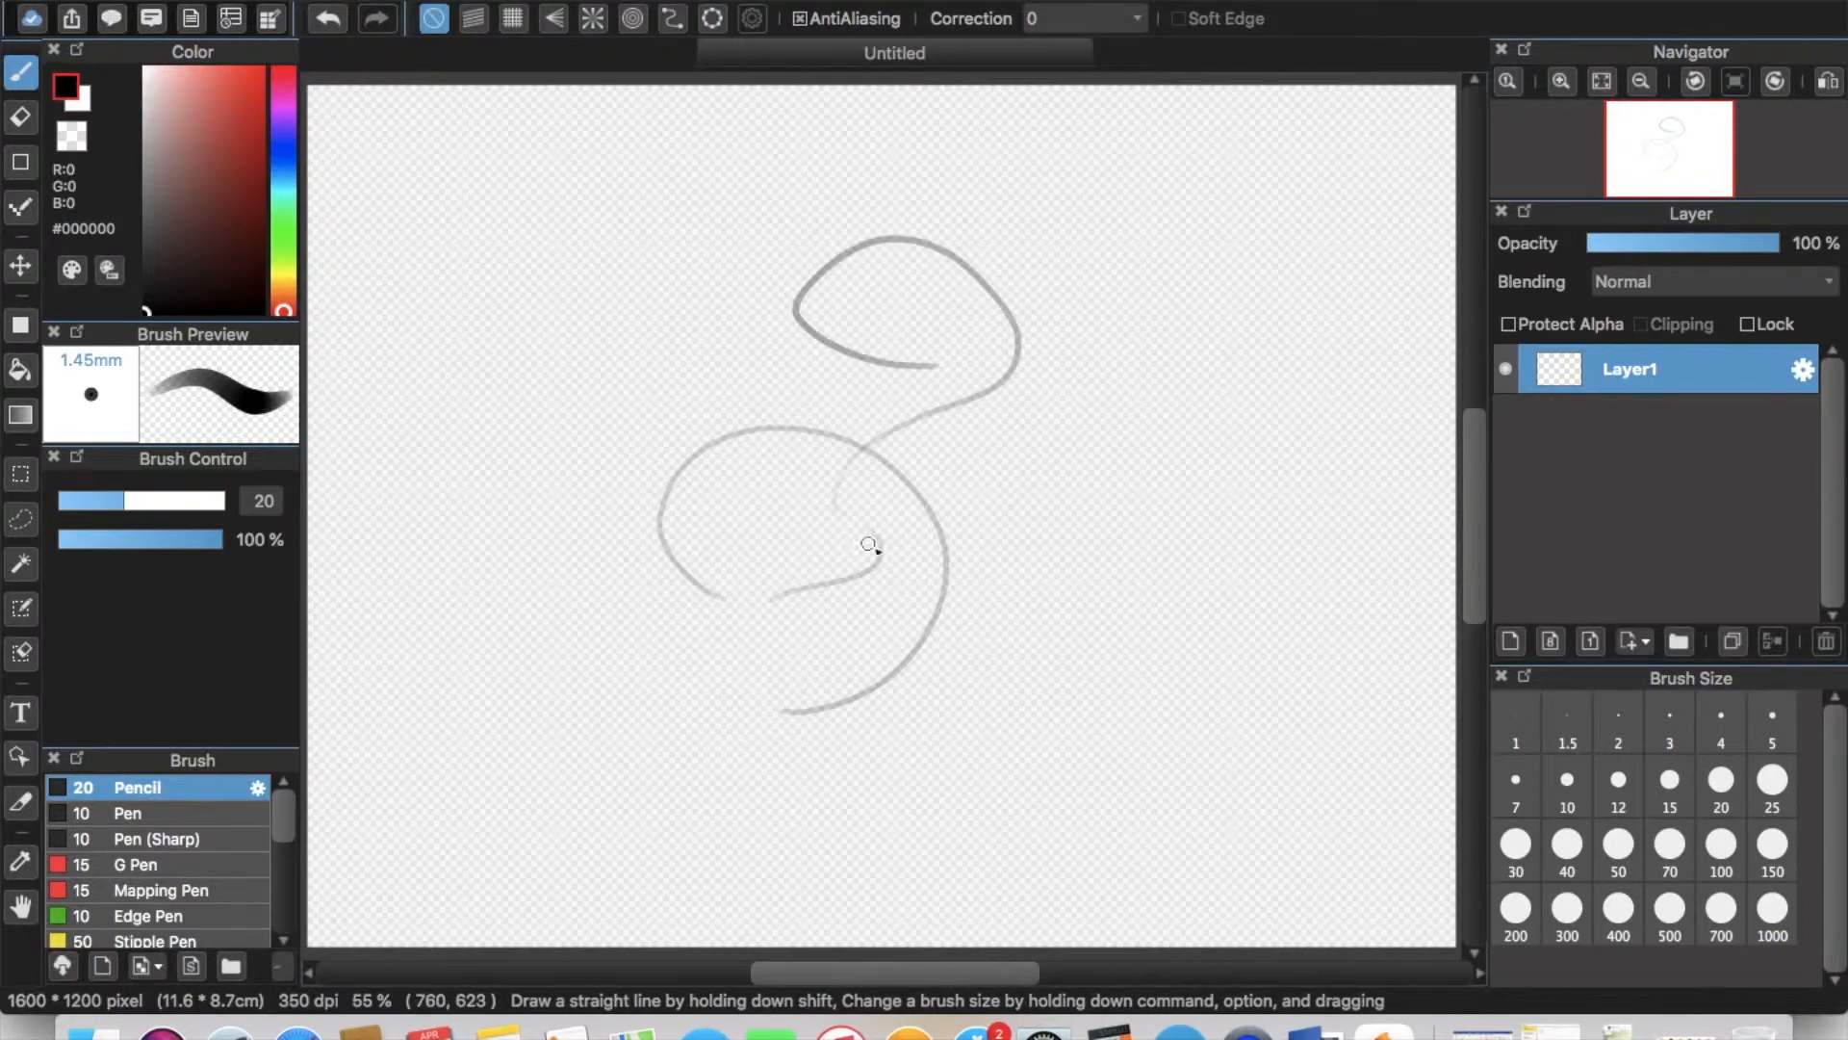
{"action": "scroll", "coordinate": [866, 545], "scroll_direction": "up", "scroll_amount": 4}
{"action": "mouse_move", "coordinate": [865, 510]}
{"action": "left_mouse_down"}
{"action": "mouse_move", "coordinate": [870, 363]}
{"action": "mouse_move", "coordinate": [1098, 424]}
{"action": "mouse_move", "coordinate": [1072, 363]}
{"action": "mouse_move", "coordinate": [946, 501]}
{"action": "left_mouse_up"}
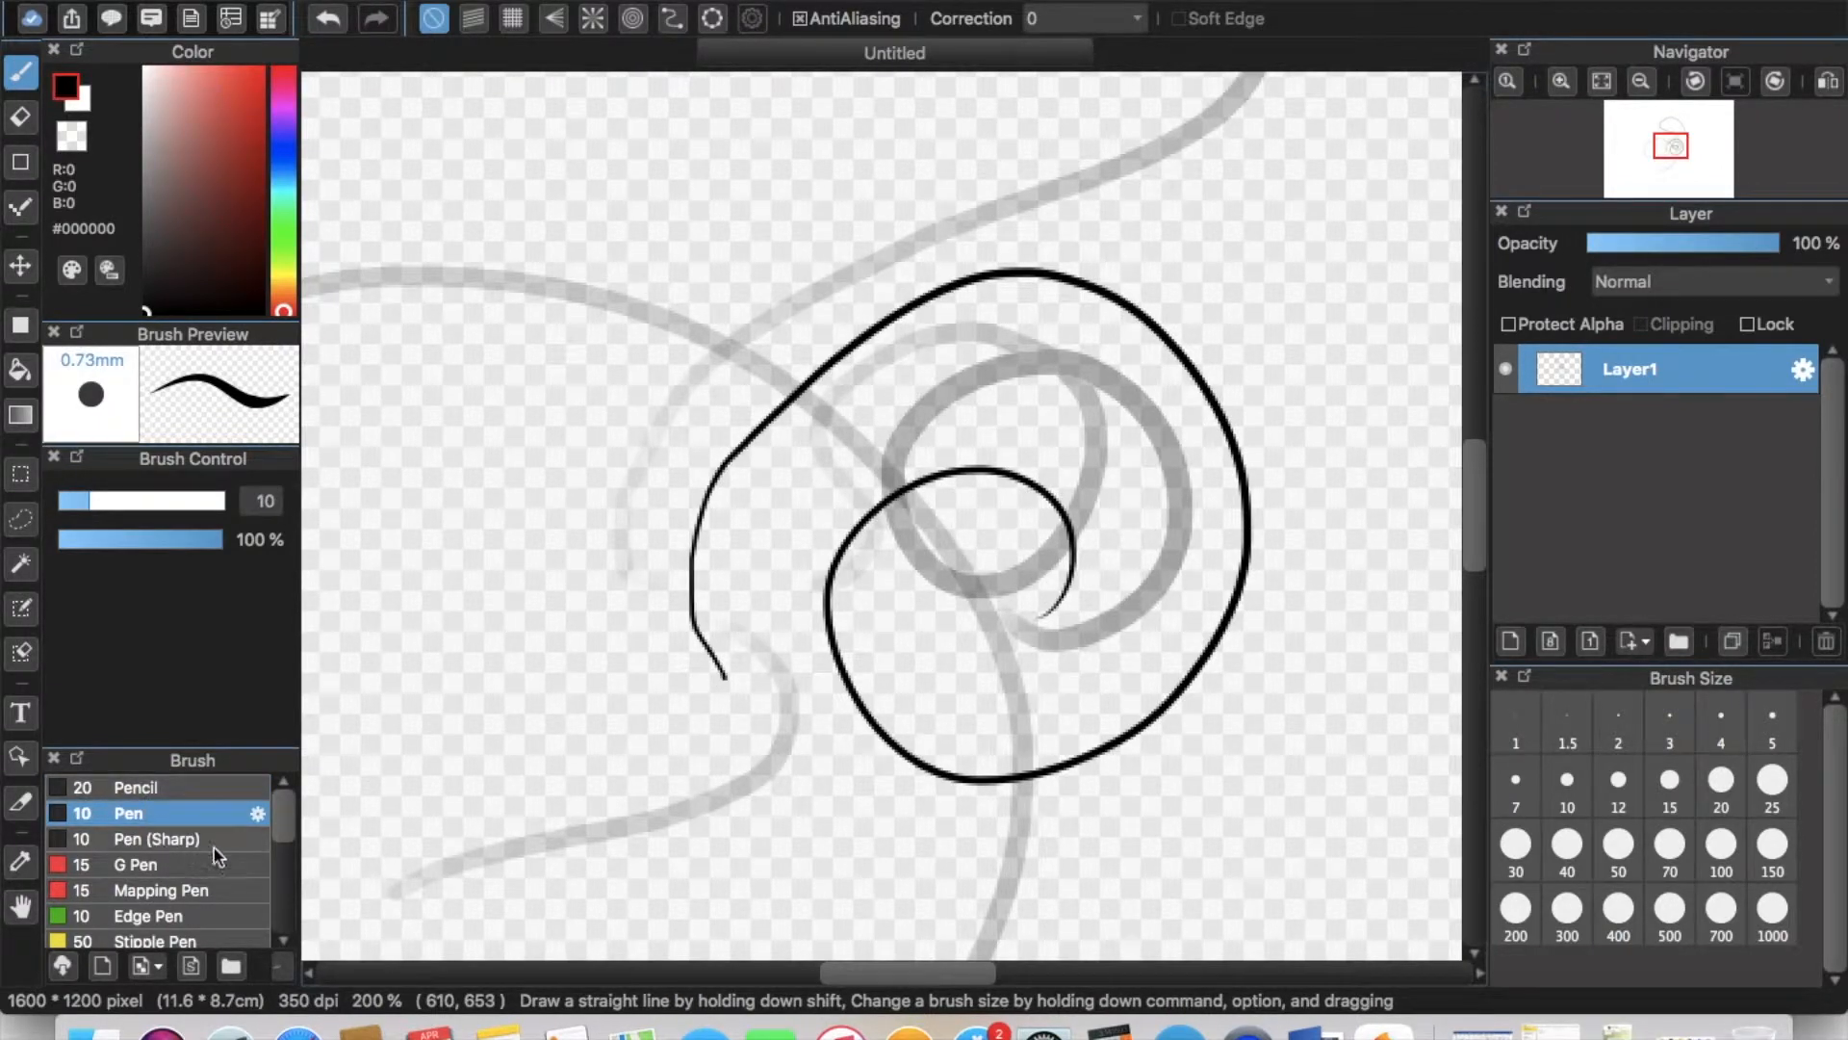
Draw several curved test strokes beside the spiral with the G Pen at size 15.
{"action": "scroll", "coordinate": [558, 569], "scroll_direction": "down", "scroll_amount": 5}
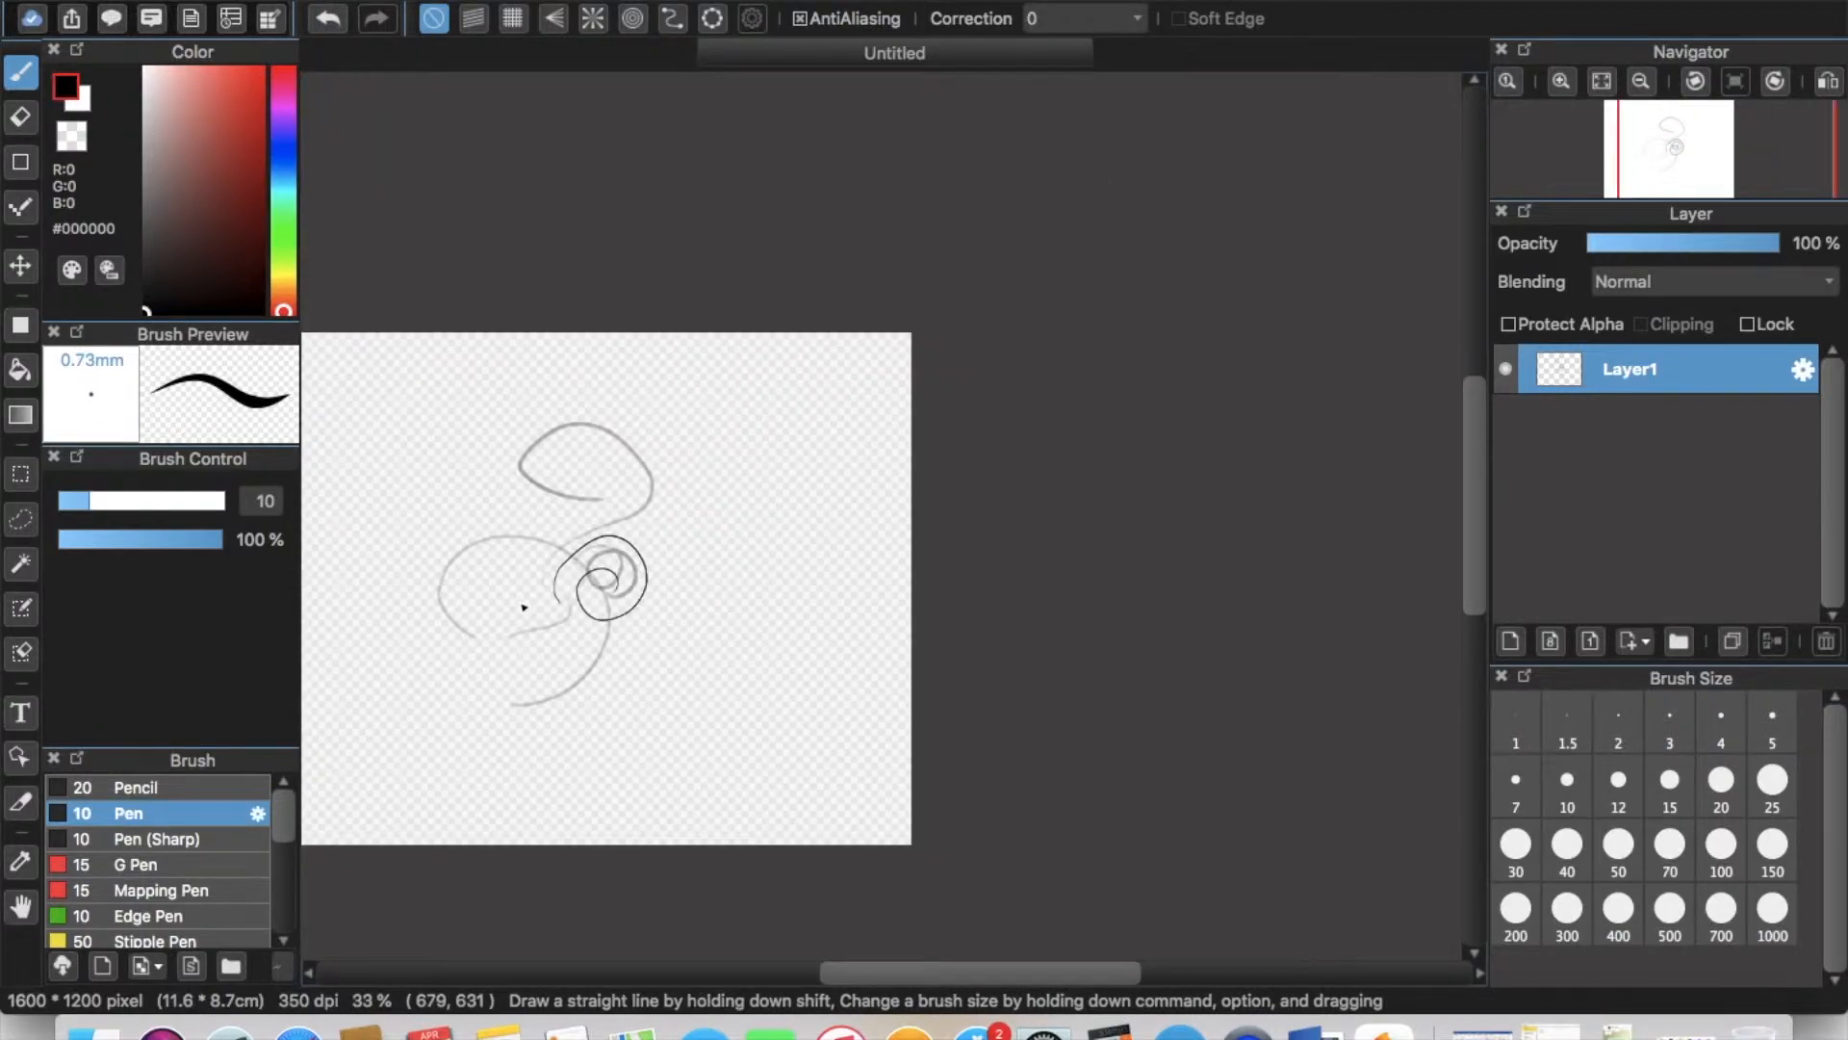
{"action": "scroll", "coordinate": [523, 608], "scroll_direction": "left", "scroll_amount": 4}
{"action": "scroll", "coordinate": [523, 607], "scroll_direction": "up", "scroll_amount": 2}
{"action": "left_click", "coordinate": [150, 869]}
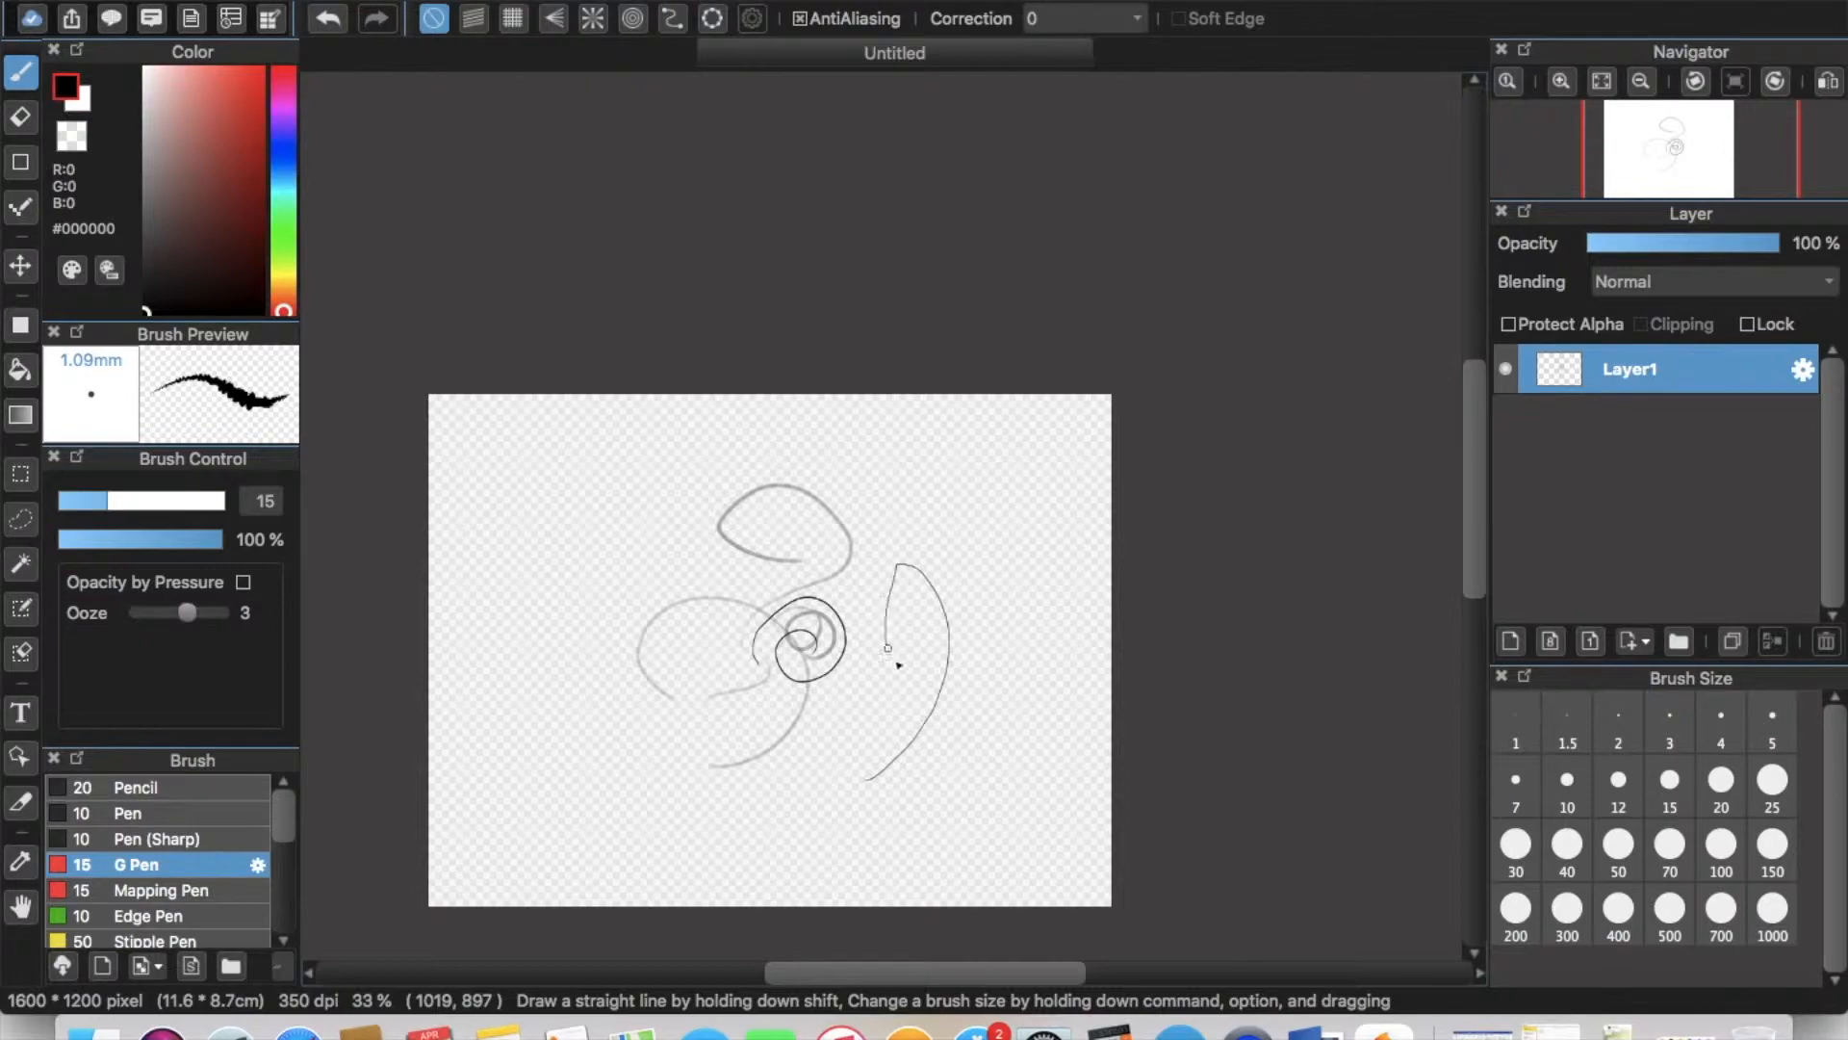
{"action": "scroll", "coordinate": [953, 616], "scroll_direction": "up", "scroll_amount": 6}
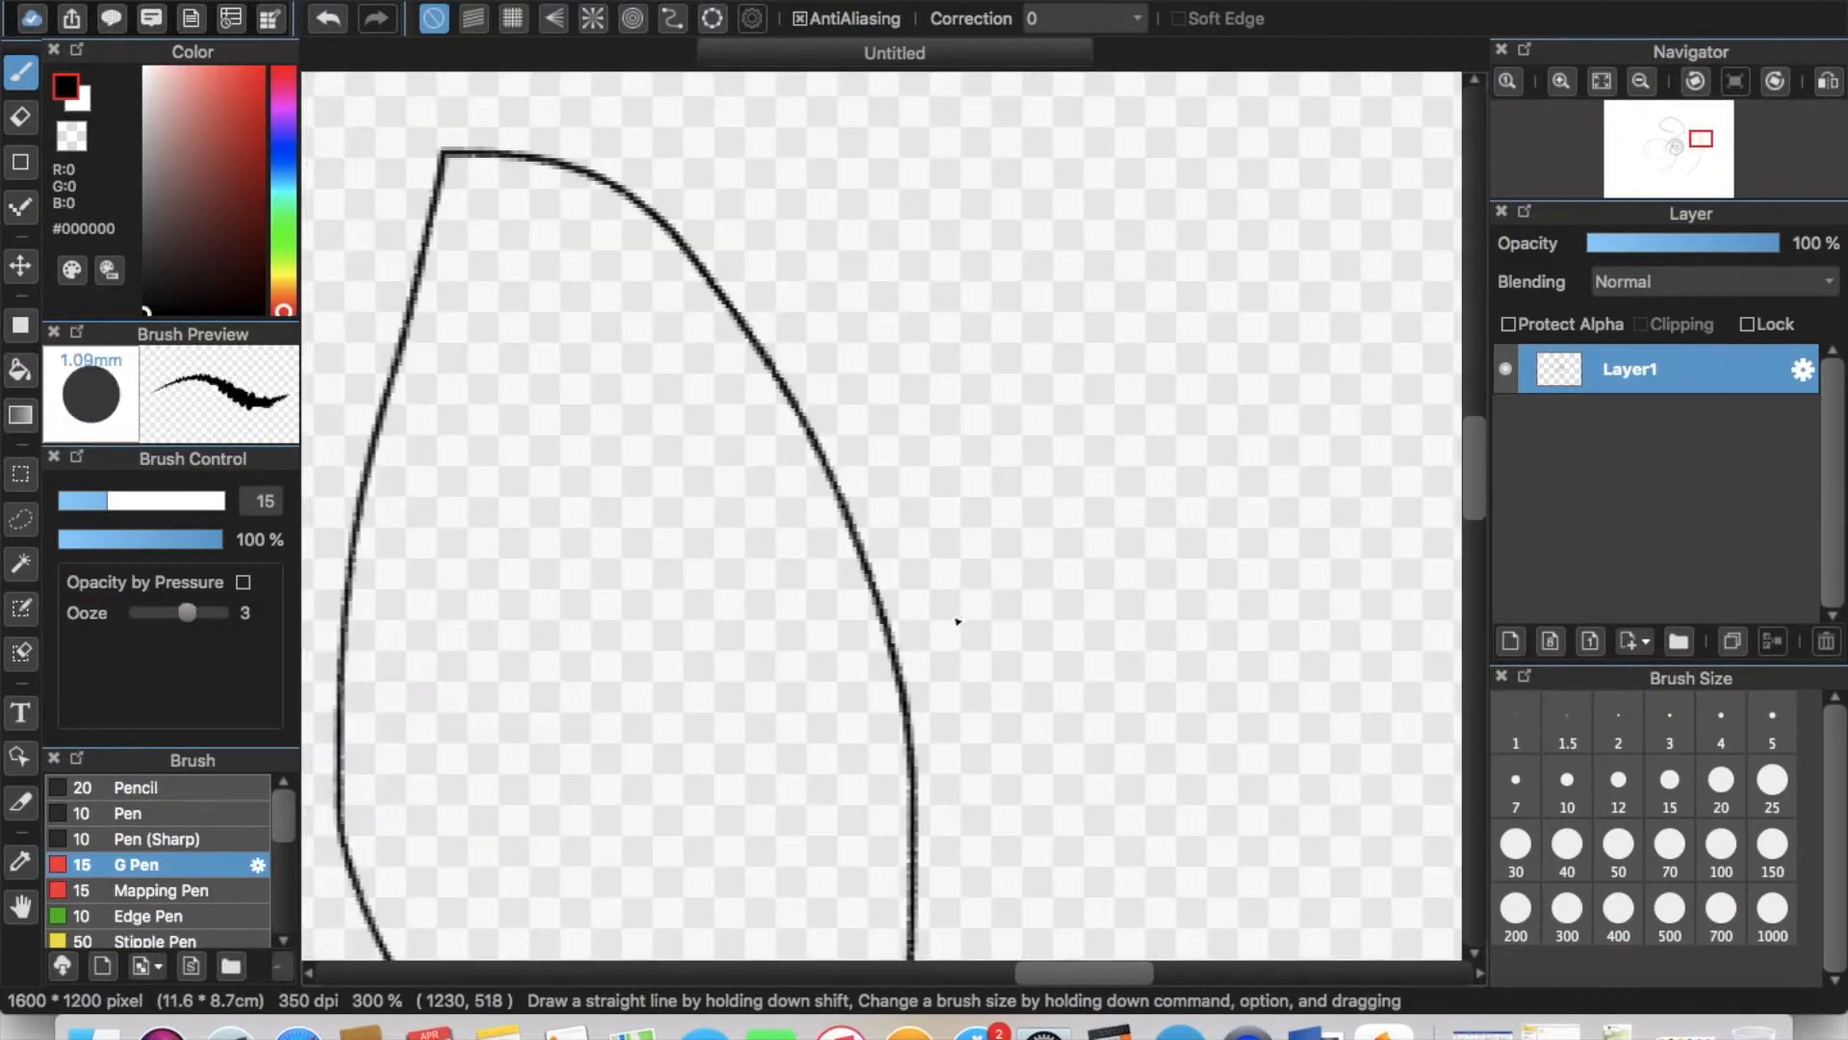
{"action": "scroll", "coordinate": [958, 621], "scroll_direction": "down", "scroll_amount": 2}
{"action": "mouse_move", "coordinate": [876, 660]}
{"action": "left_mouse_down"}
{"action": "mouse_move", "coordinate": [947, 622]}
{"action": "mouse_move", "coordinate": [999, 467]}
{"action": "mouse_move", "coordinate": [953, 510]}
{"action": "left_mouse_up"}
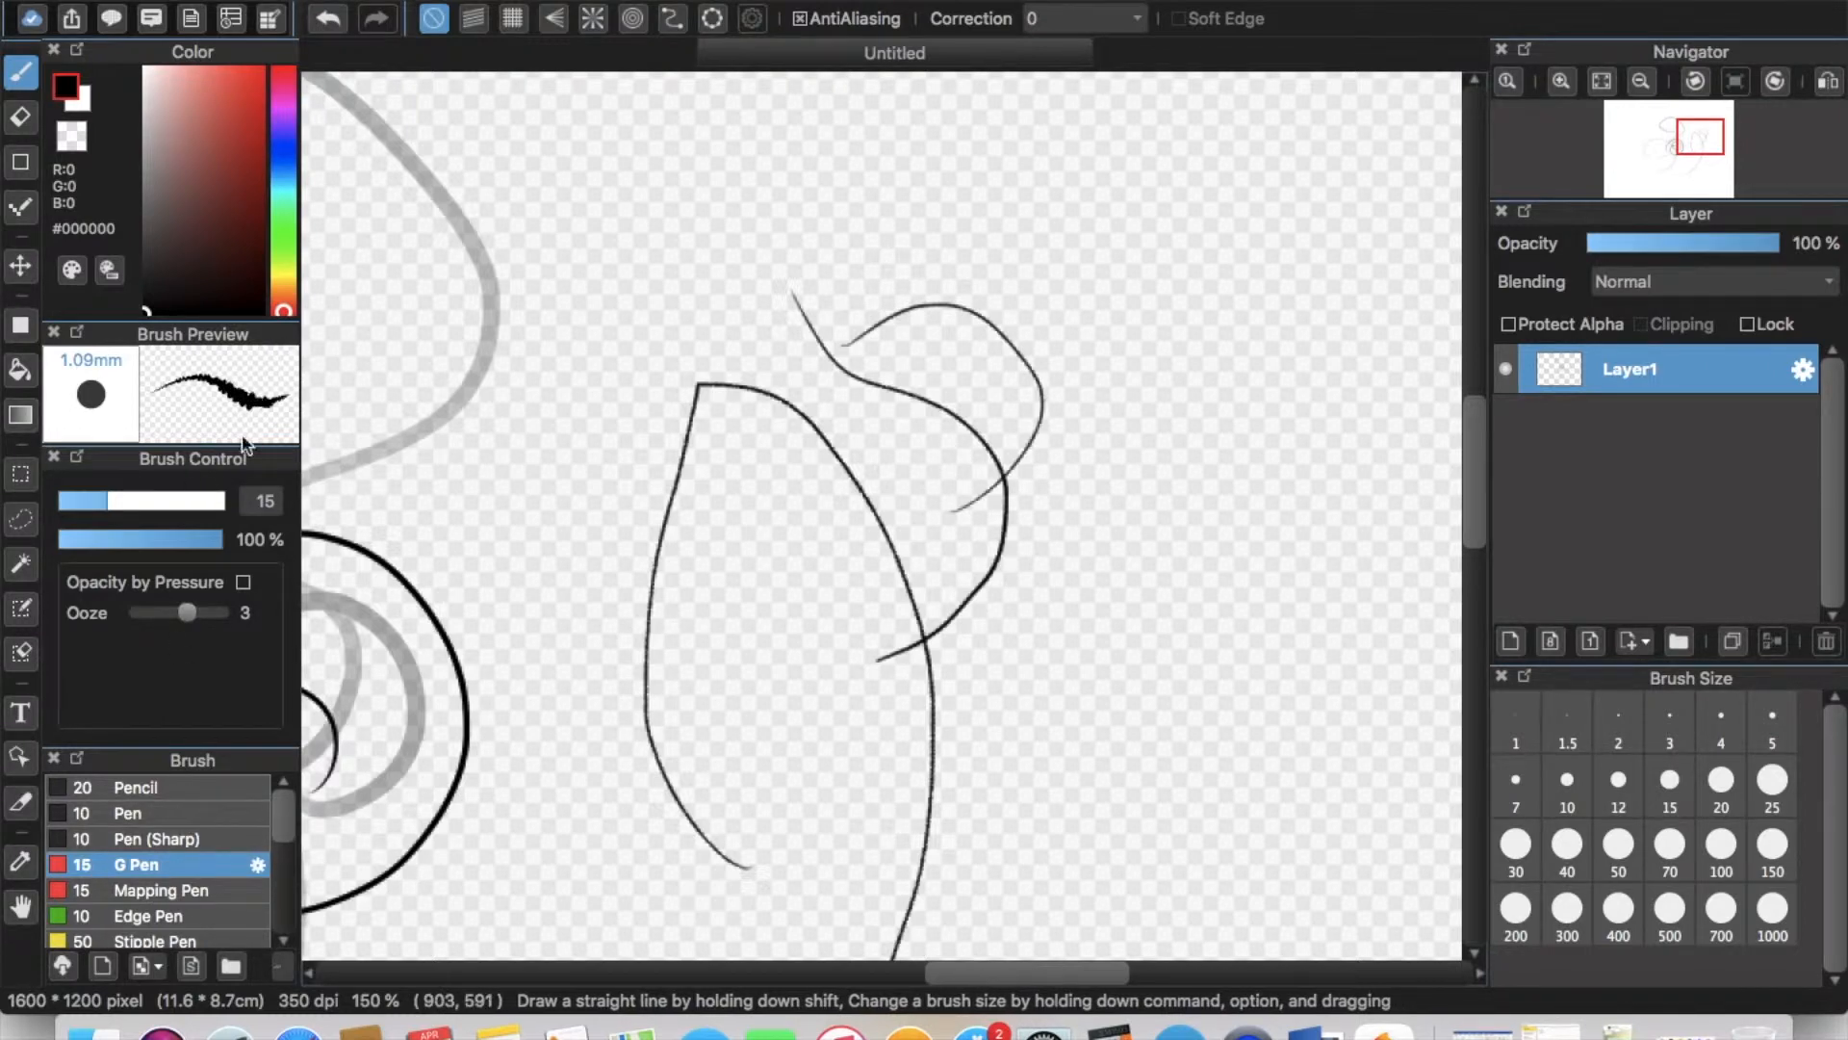
Add a looping test stroke with the Mapping Pen at size 15 and another with the Edge Pen at size 10.
{"action": "left_click", "coordinate": [214, 891]}
{"action": "mouse_move", "coordinate": [845, 415]}
{"action": "left_mouse_down"}
{"action": "mouse_move", "coordinate": [973, 338]}
{"action": "mouse_move", "coordinate": [896, 224]}
{"action": "mouse_move", "coordinate": [756, 574]}
{"action": "left_mouse_up"}
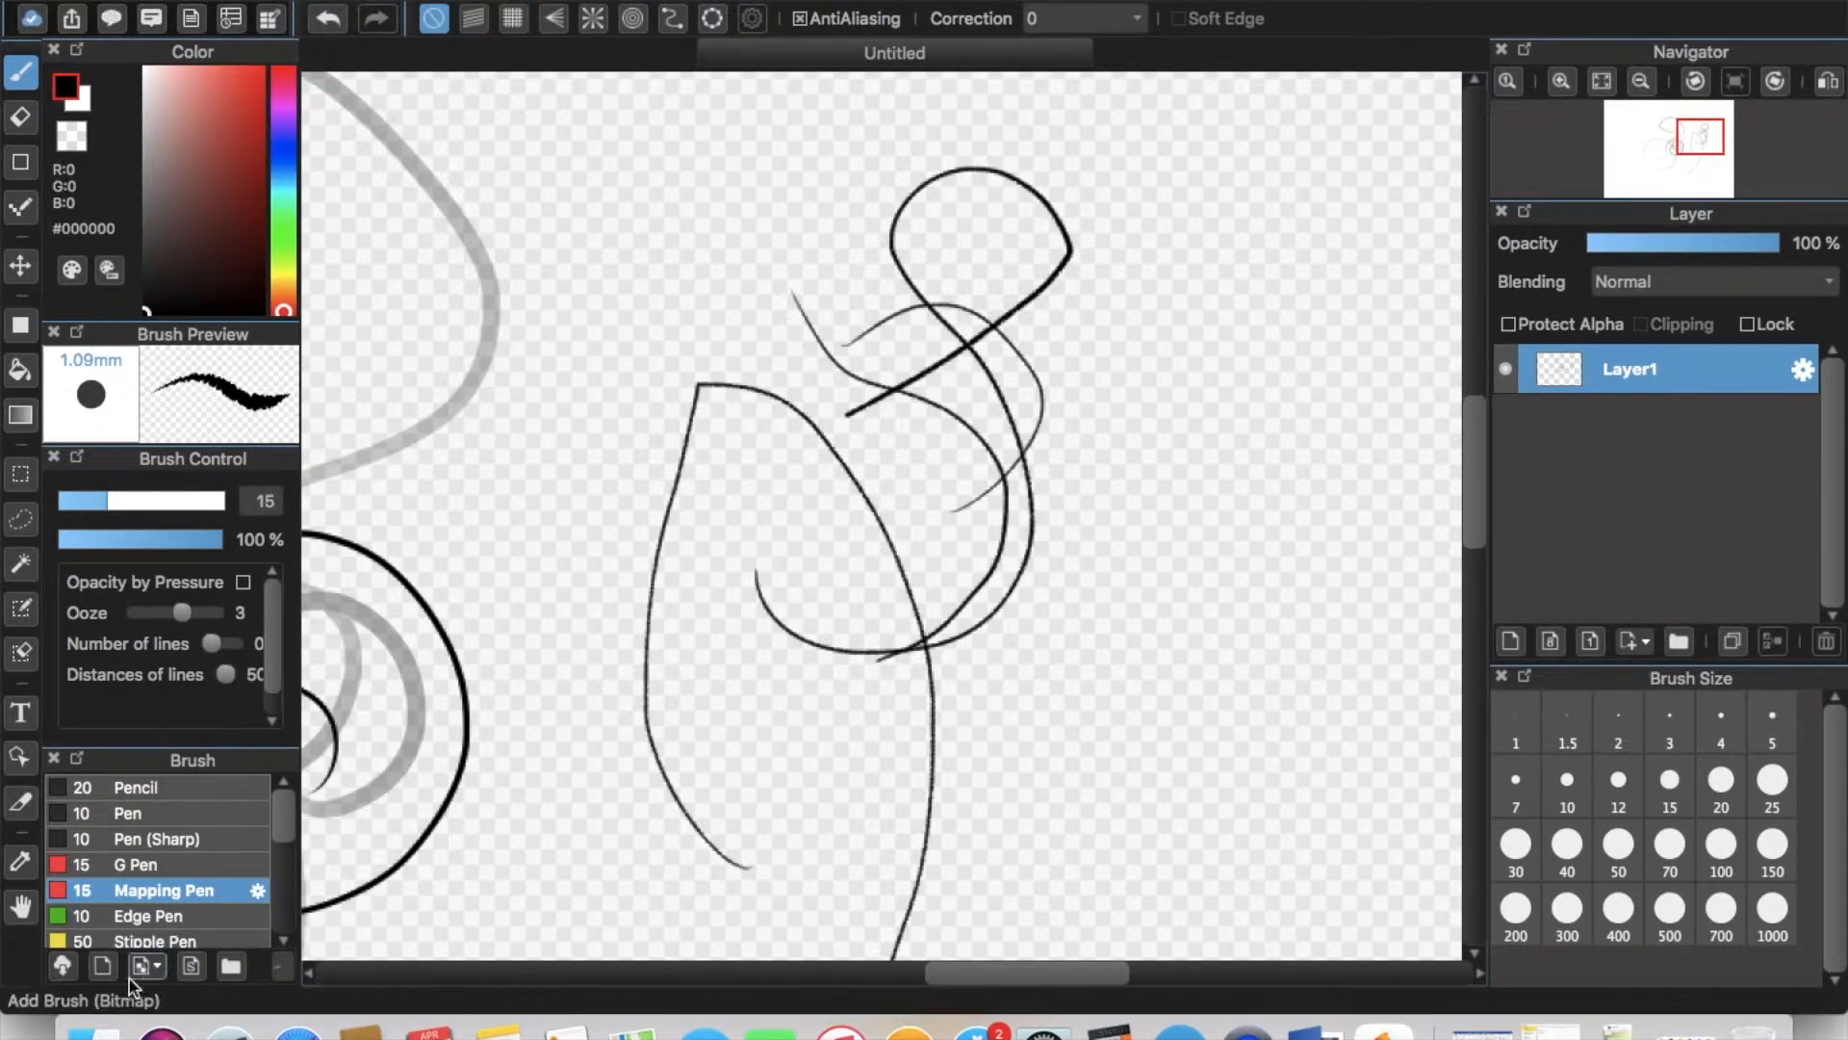
{"action": "scroll", "coordinate": [186, 897], "scroll_direction": "down", "scroll_amount": 3}
{"action": "scroll", "coordinate": [183, 904], "scroll_direction": "up", "scroll_amount": 3}
{"action": "left_click", "coordinate": [178, 917]}
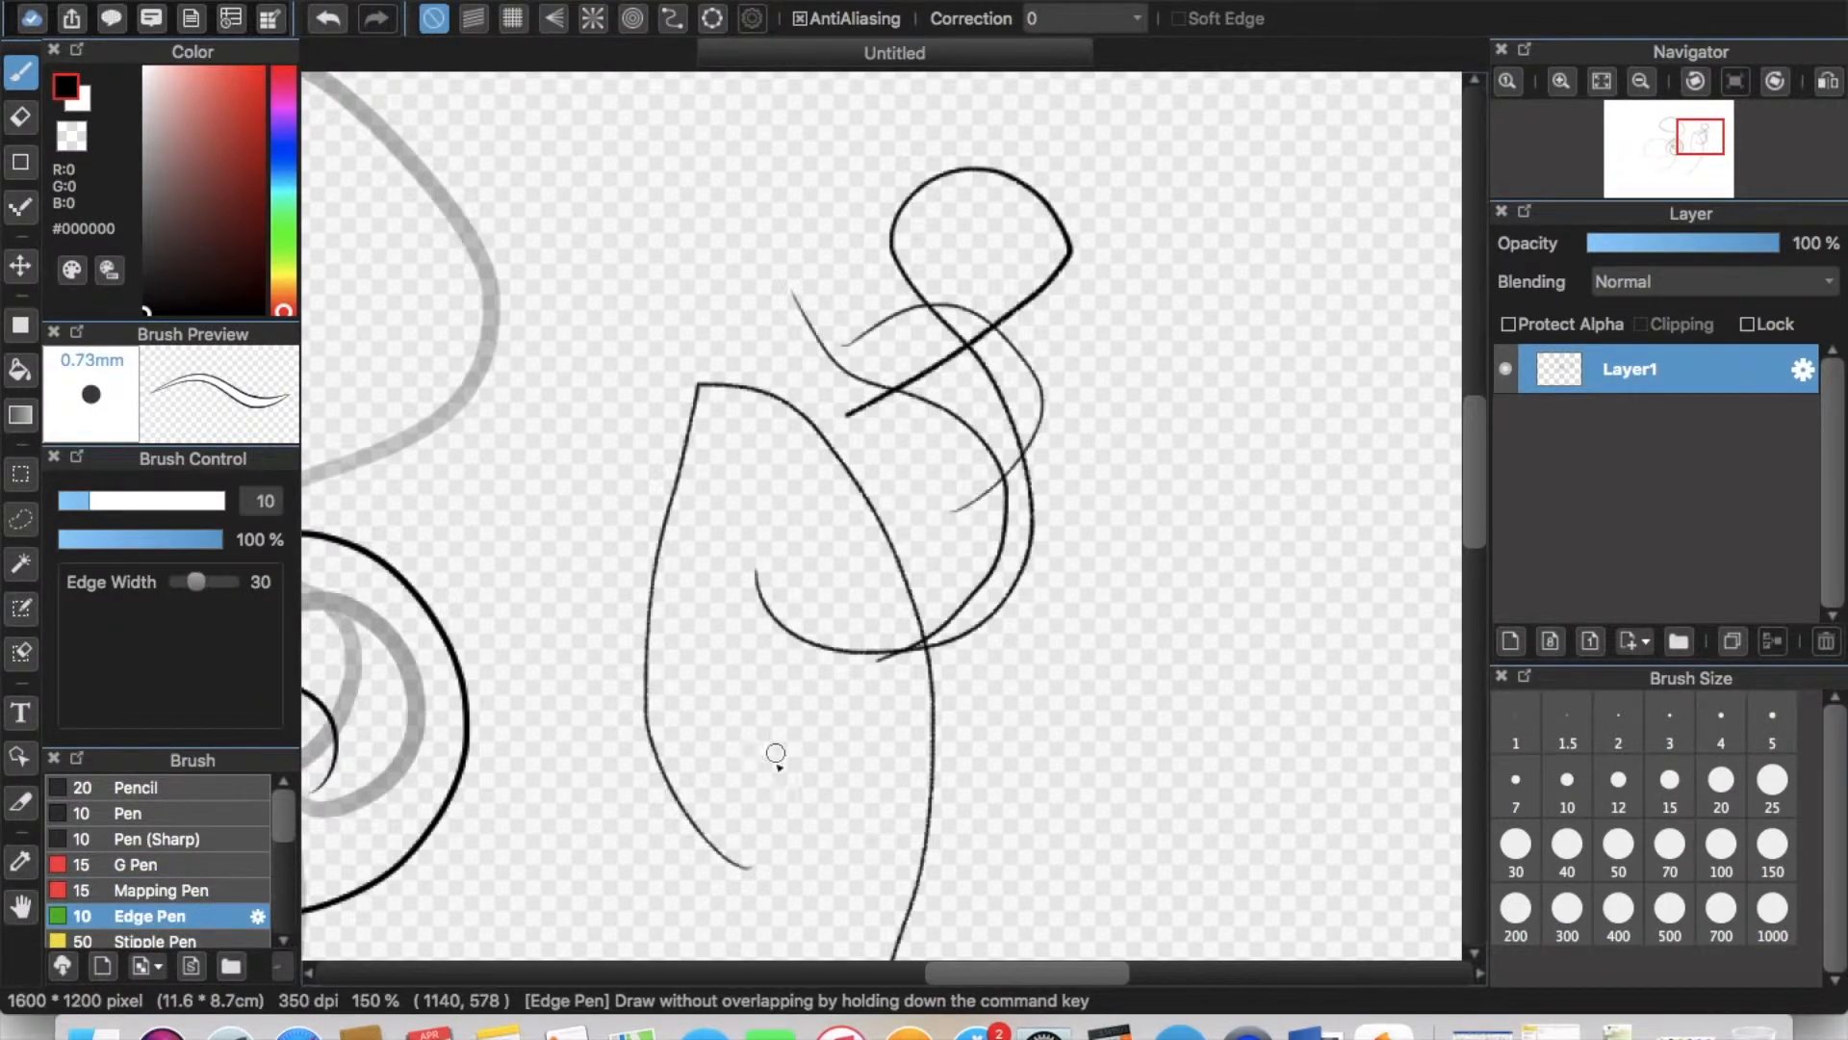
{"action": "mouse_move", "coordinate": [914, 705]}
{"action": "left_mouse_down"}
{"action": "mouse_move", "coordinate": [1204, 363]}
{"action": "mouse_move", "coordinate": [1064, 536]}
{"action": "mouse_move", "coordinate": [1051, 819]}
{"action": "left_mouse_up"}
Add test strokes over the pen curves with the Stipple Pen and the Sumi brush, both at size 50.
{"action": "scroll", "coordinate": [159, 895], "scroll_direction": "down", "scroll_amount": 3}
{"action": "left_click", "coordinate": [157, 864]}
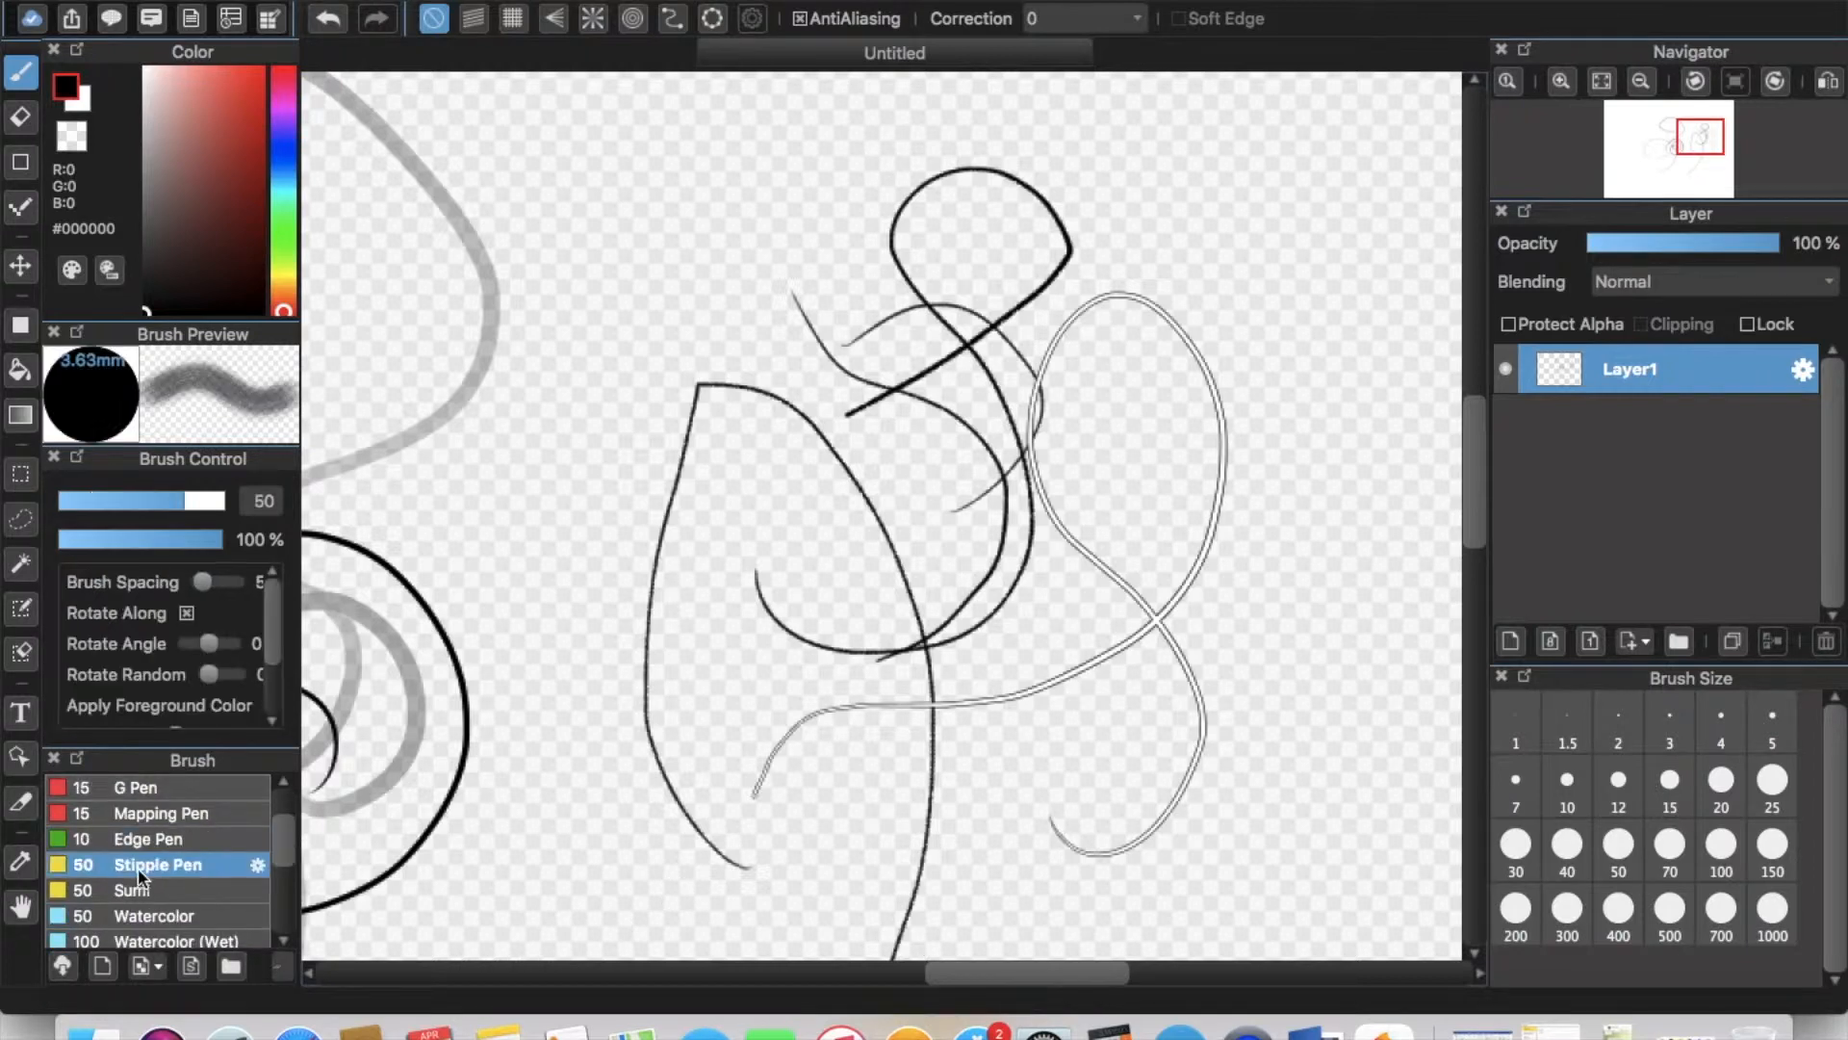
{"action": "mouse_move", "coordinate": [674, 891]}
{"action": "left_mouse_down"}
{"action": "mouse_move", "coordinate": [693, 798]}
{"action": "mouse_move", "coordinate": [638, 598]}
{"action": "mouse_move", "coordinate": [684, 491]}
{"action": "mouse_move", "coordinate": [739, 513]}
{"action": "mouse_move", "coordinate": [706, 602]}
{"action": "mouse_move", "coordinate": [772, 693]}
{"action": "mouse_move", "coordinate": [769, 715]}
{"action": "mouse_move", "coordinate": [703, 674]}
{"action": "mouse_move", "coordinate": [696, 653]}
{"action": "mouse_move", "coordinate": [745, 611]}
{"action": "mouse_move", "coordinate": [711, 573]}
{"action": "mouse_move", "coordinate": [686, 579]}
{"action": "mouse_move", "coordinate": [699, 644]}
{"action": "mouse_move", "coordinate": [701, 567]}
{"action": "mouse_move", "coordinate": [668, 597]}
{"action": "mouse_move", "coordinate": [672, 514]}
{"action": "mouse_move", "coordinate": [712, 455]}
{"action": "mouse_move", "coordinate": [694, 503]}
{"action": "mouse_move", "coordinate": [585, 611]}
{"action": "mouse_move", "coordinate": [626, 546]}
{"action": "left_mouse_up"}
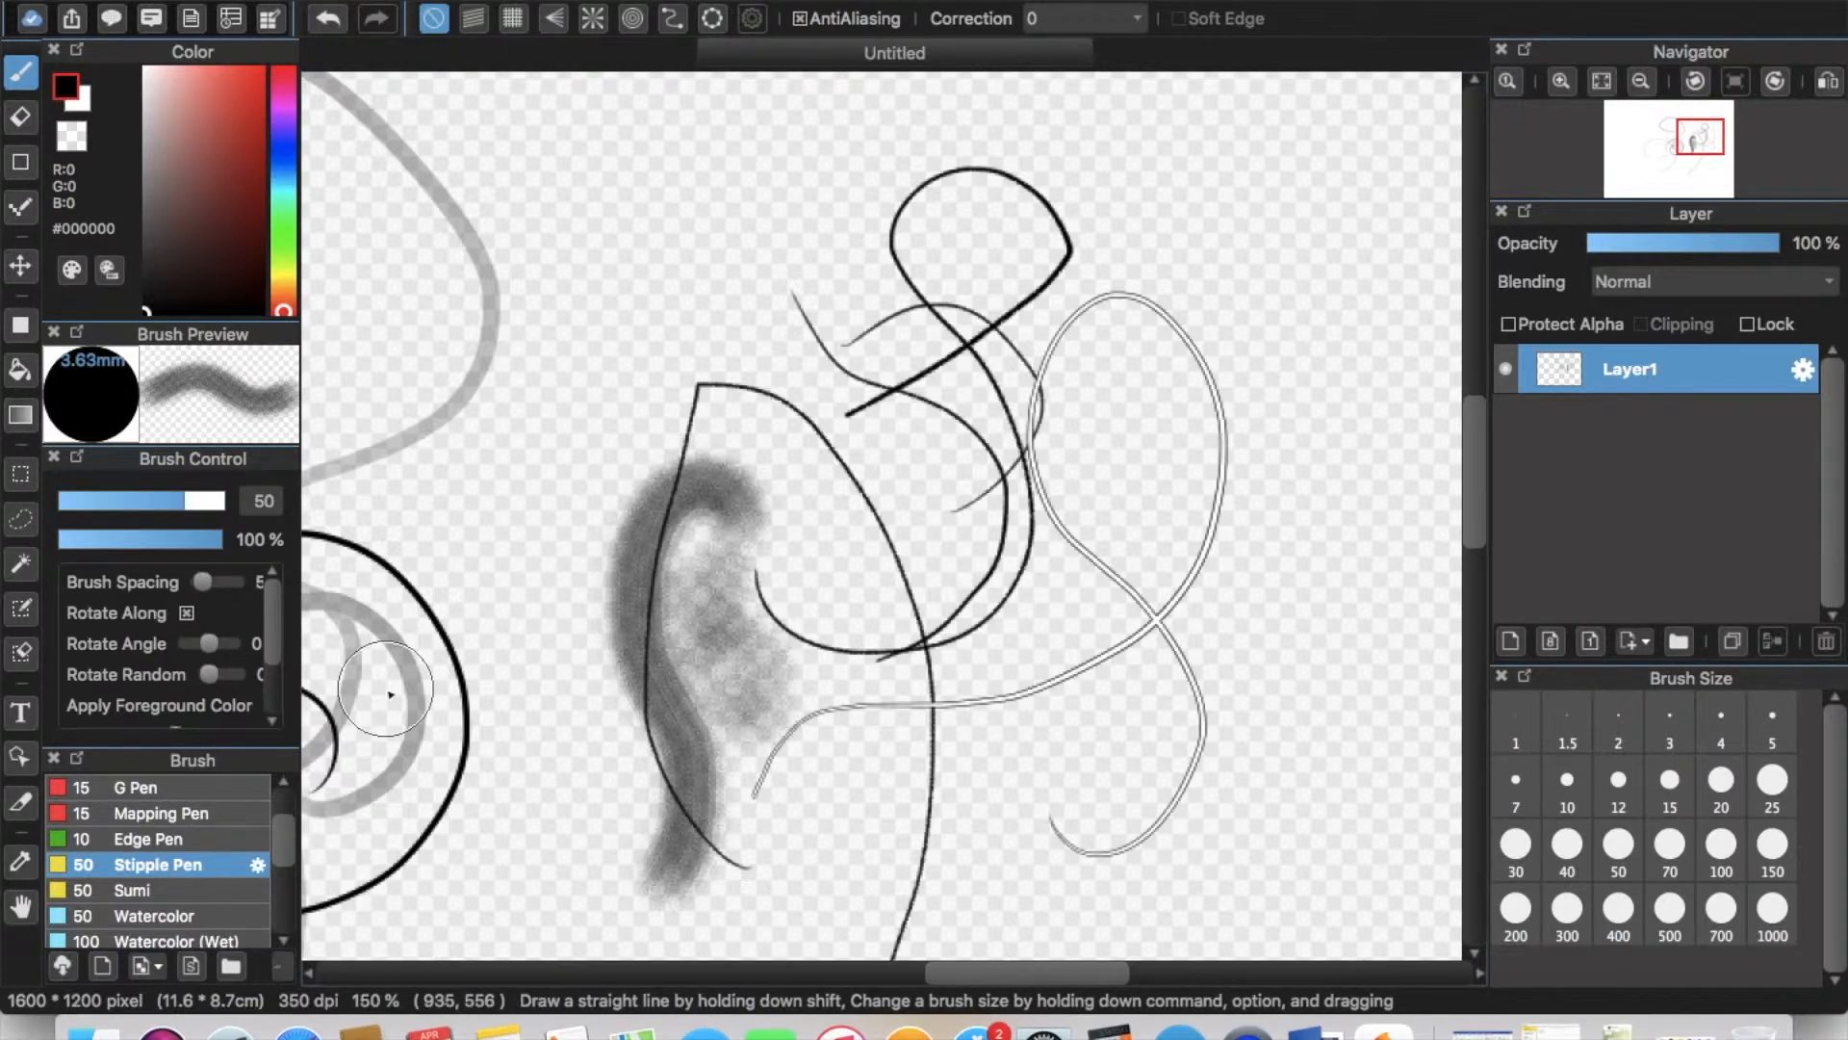
{"action": "left_click", "coordinate": [154, 889]}
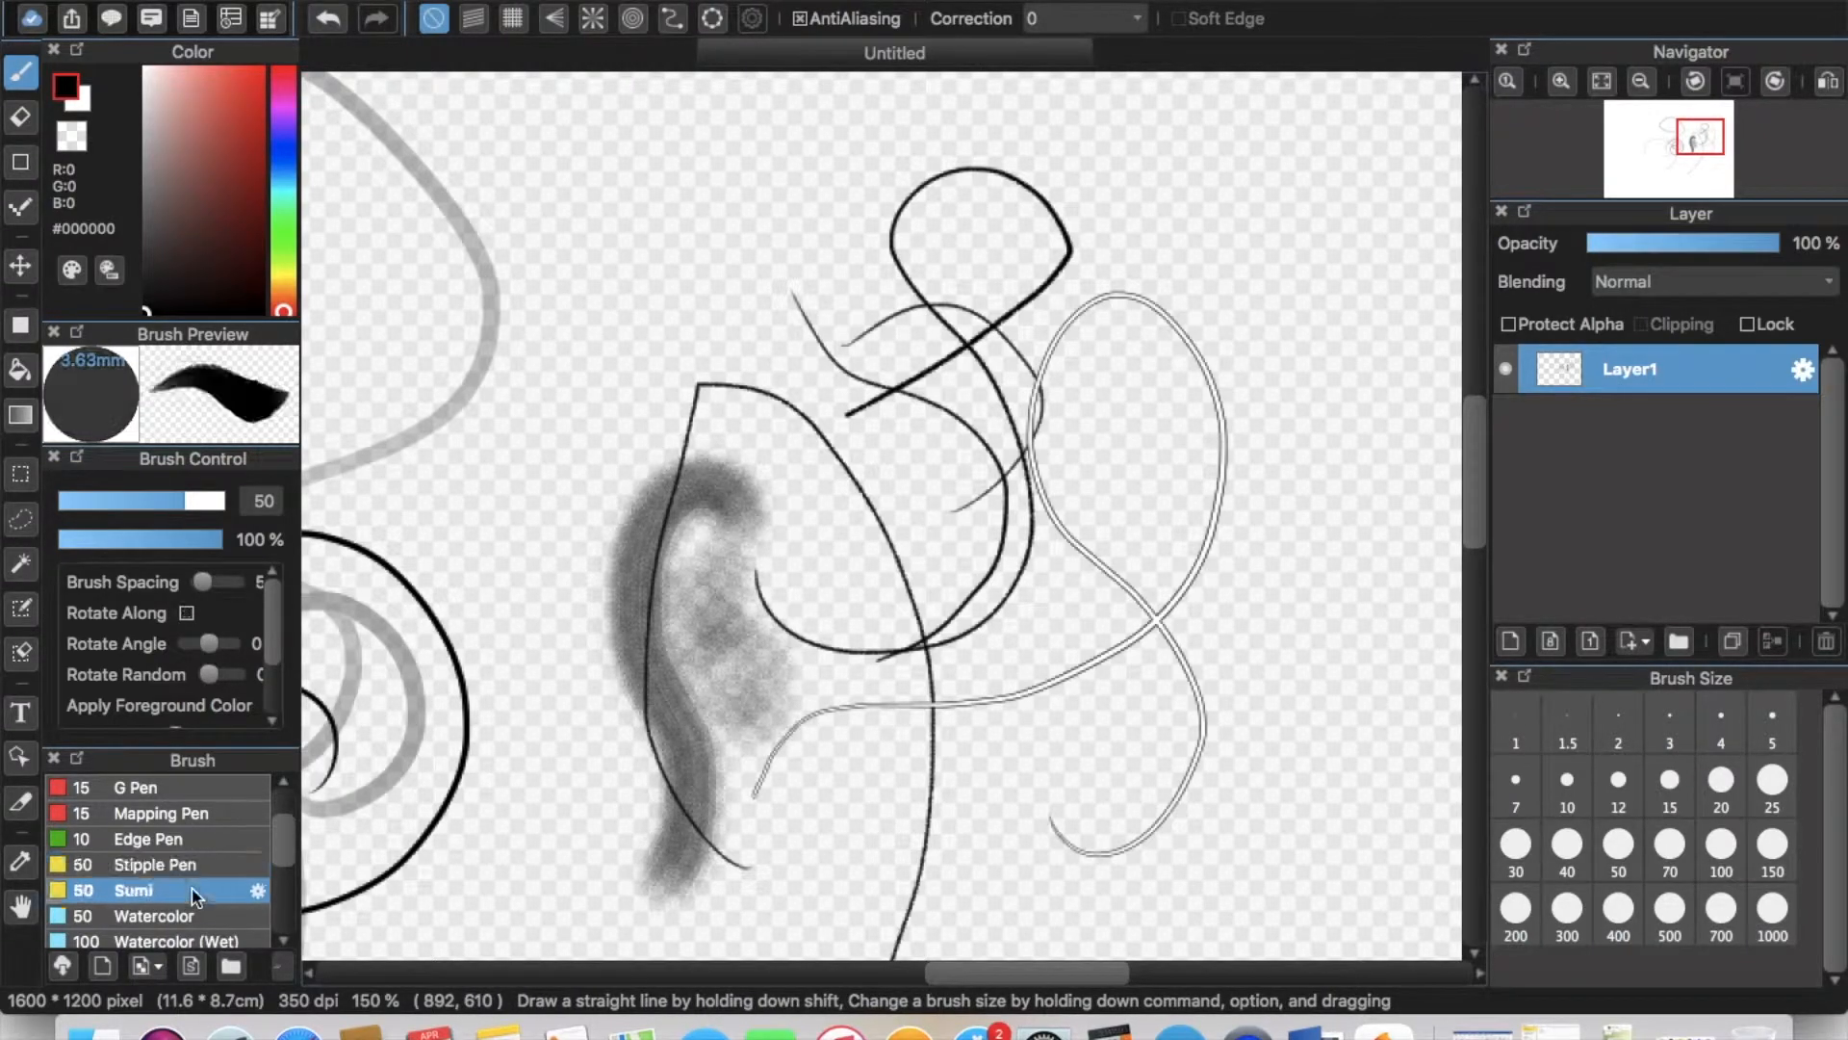
{"action": "mouse_move", "coordinate": [945, 826]}
{"action": "left_mouse_down"}
{"action": "mouse_move", "coordinate": [770, 741]}
{"action": "mouse_move", "coordinate": [702, 394]}
{"action": "mouse_move", "coordinate": [1122, 430]}
{"action": "mouse_move", "coordinate": [698, 445]}
{"action": "mouse_move", "coordinate": [768, 370]}
{"action": "left_mouse_up"}
Add swirling Watercolor strokes at size 50 and broad Watercolor (Wet) strokes at size 100 over the test curves.
{"action": "scroll", "coordinate": [159, 862], "scroll_direction": "down", "scroll_amount": 4}
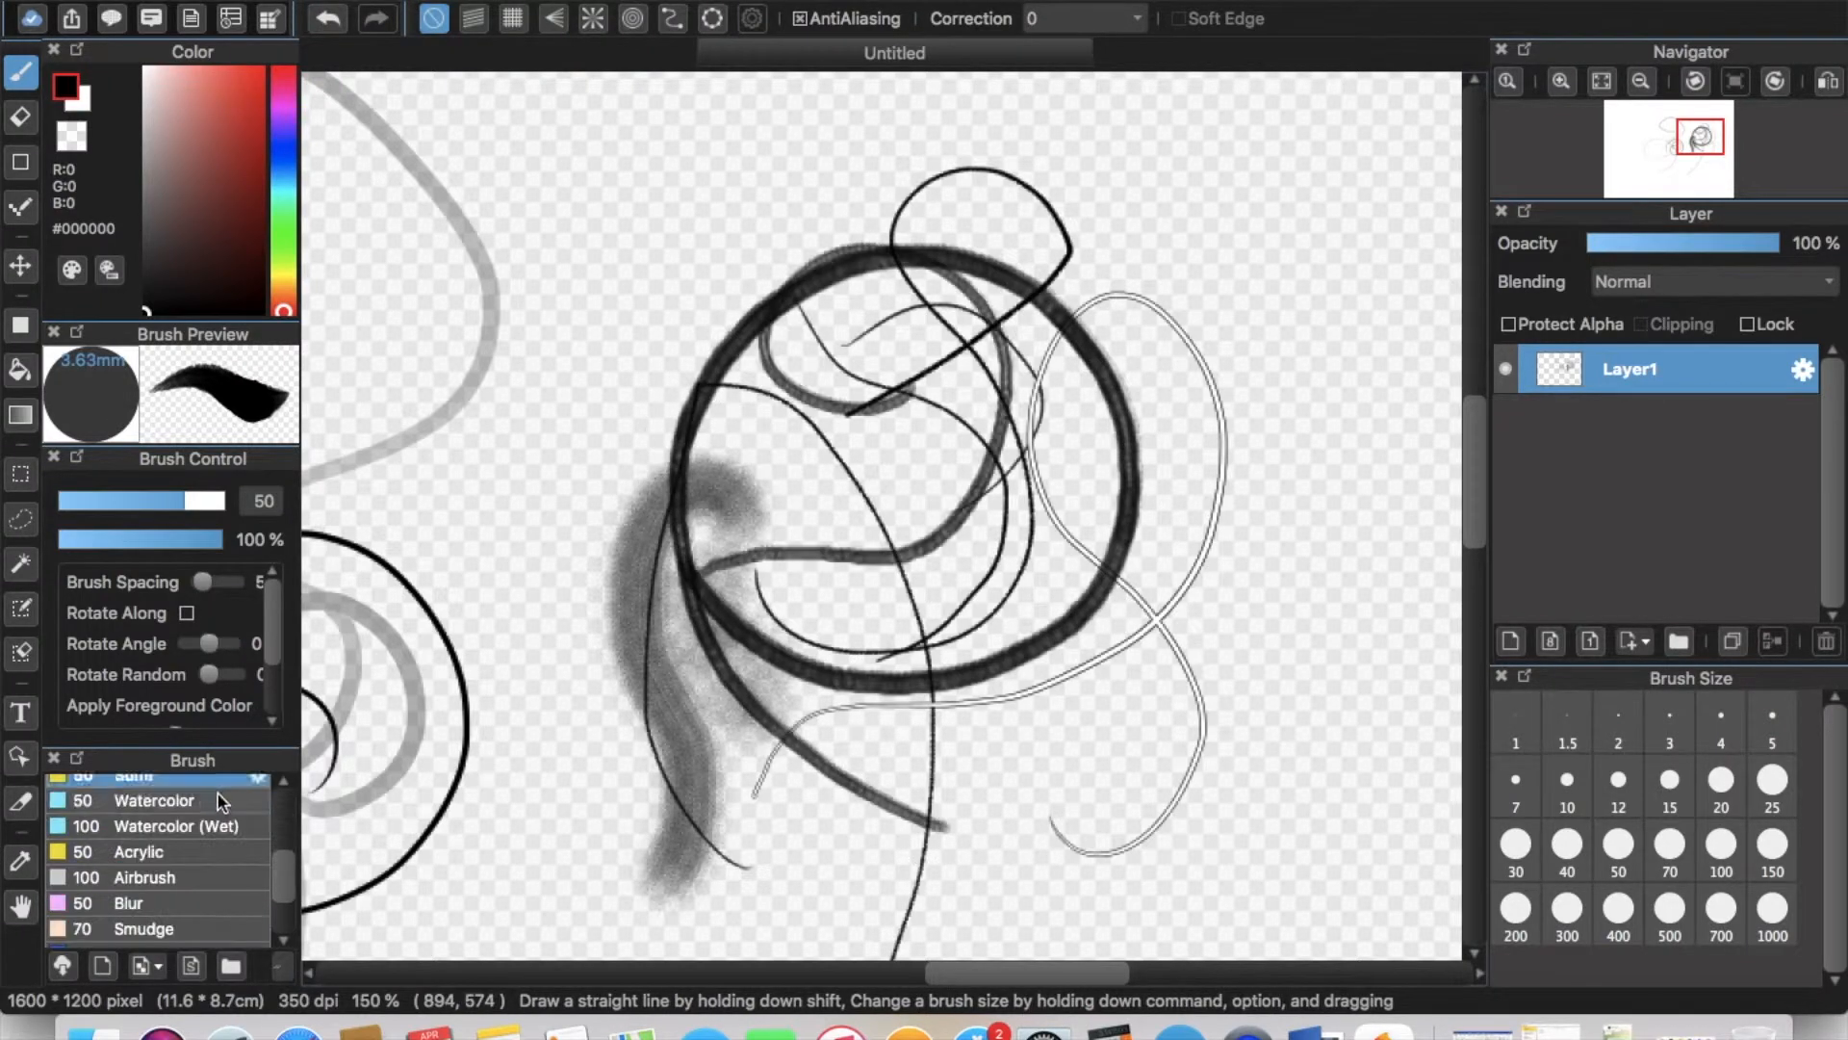
{"action": "left_click", "coordinate": [217, 795]}
{"action": "left_click_drag", "start_coordinate": [635, 899], "coordinate": [633, 154]}
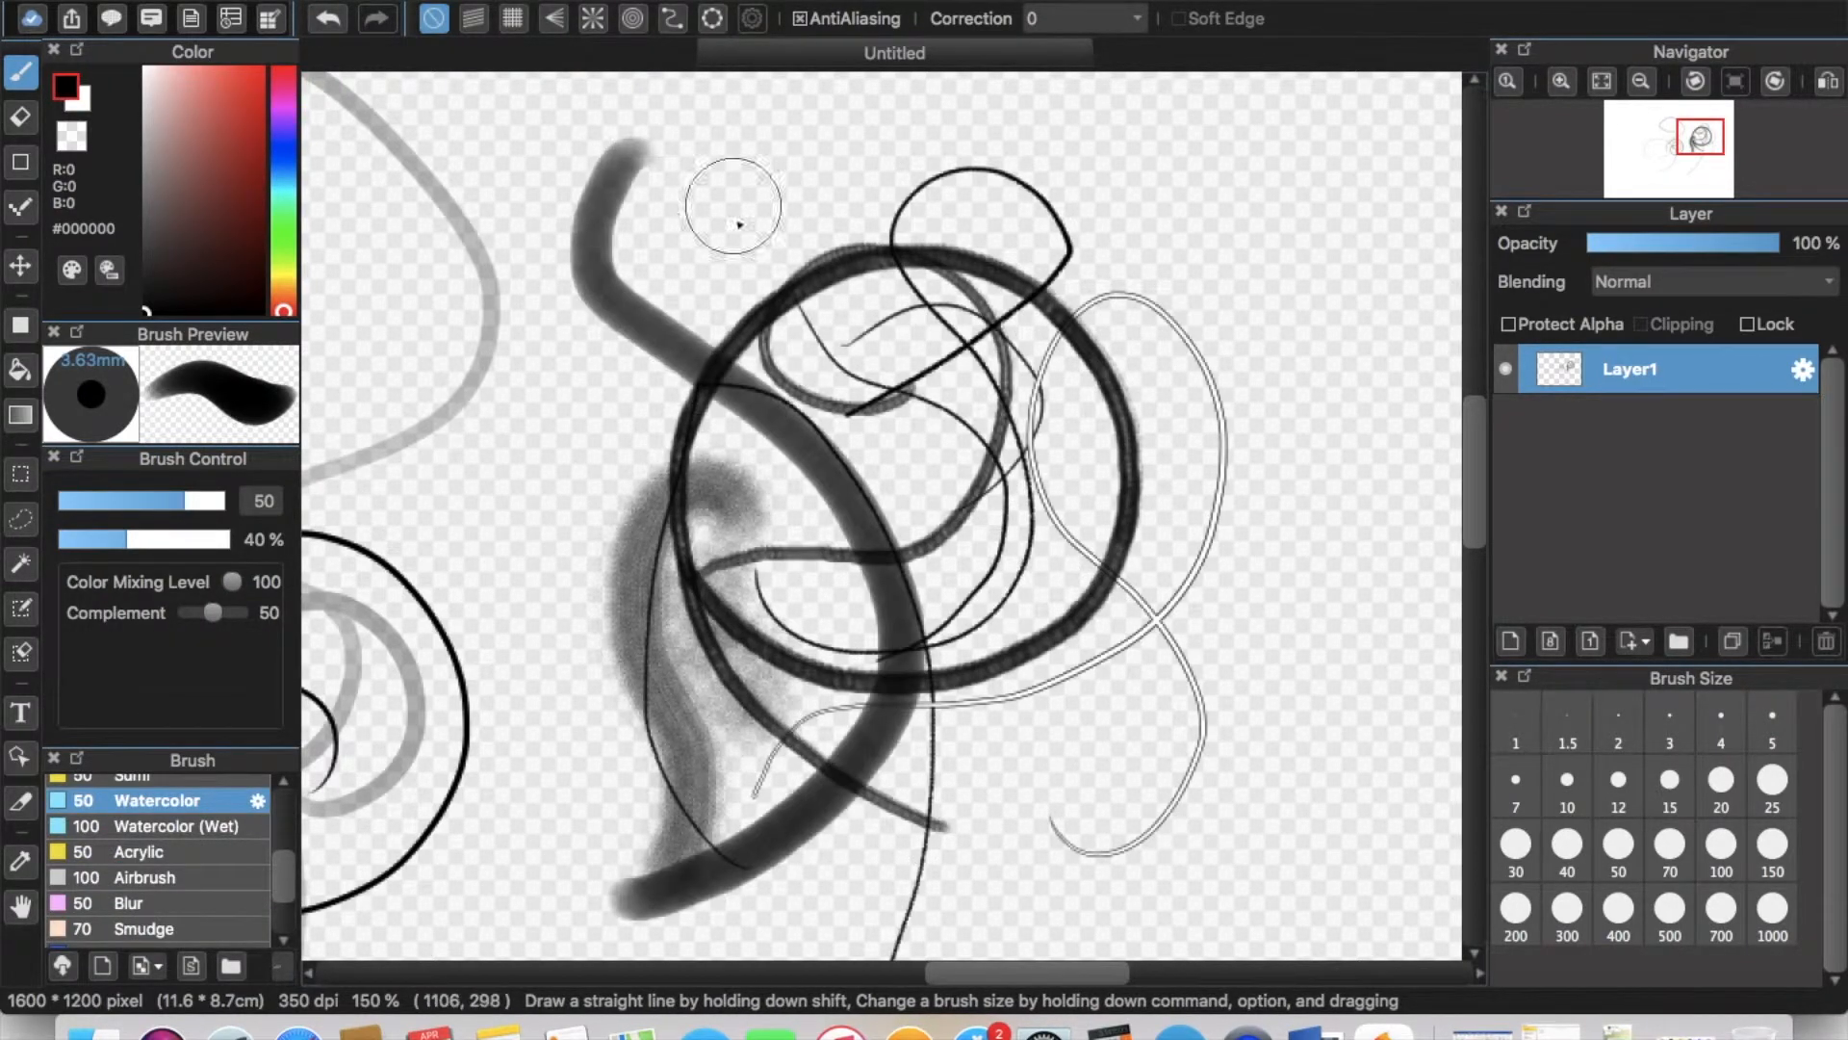
{"action": "mouse_move", "coordinate": [713, 230]}
{"action": "left_mouse_down"}
{"action": "mouse_move", "coordinate": [633, 500]}
{"action": "mouse_move", "coordinate": [784, 770]}
{"action": "mouse_move", "coordinate": [776, 539]}
{"action": "mouse_move", "coordinate": [680, 763]}
{"action": "mouse_move", "coordinate": [777, 674]}
{"action": "mouse_move", "coordinate": [717, 664]}
{"action": "left_mouse_up"}
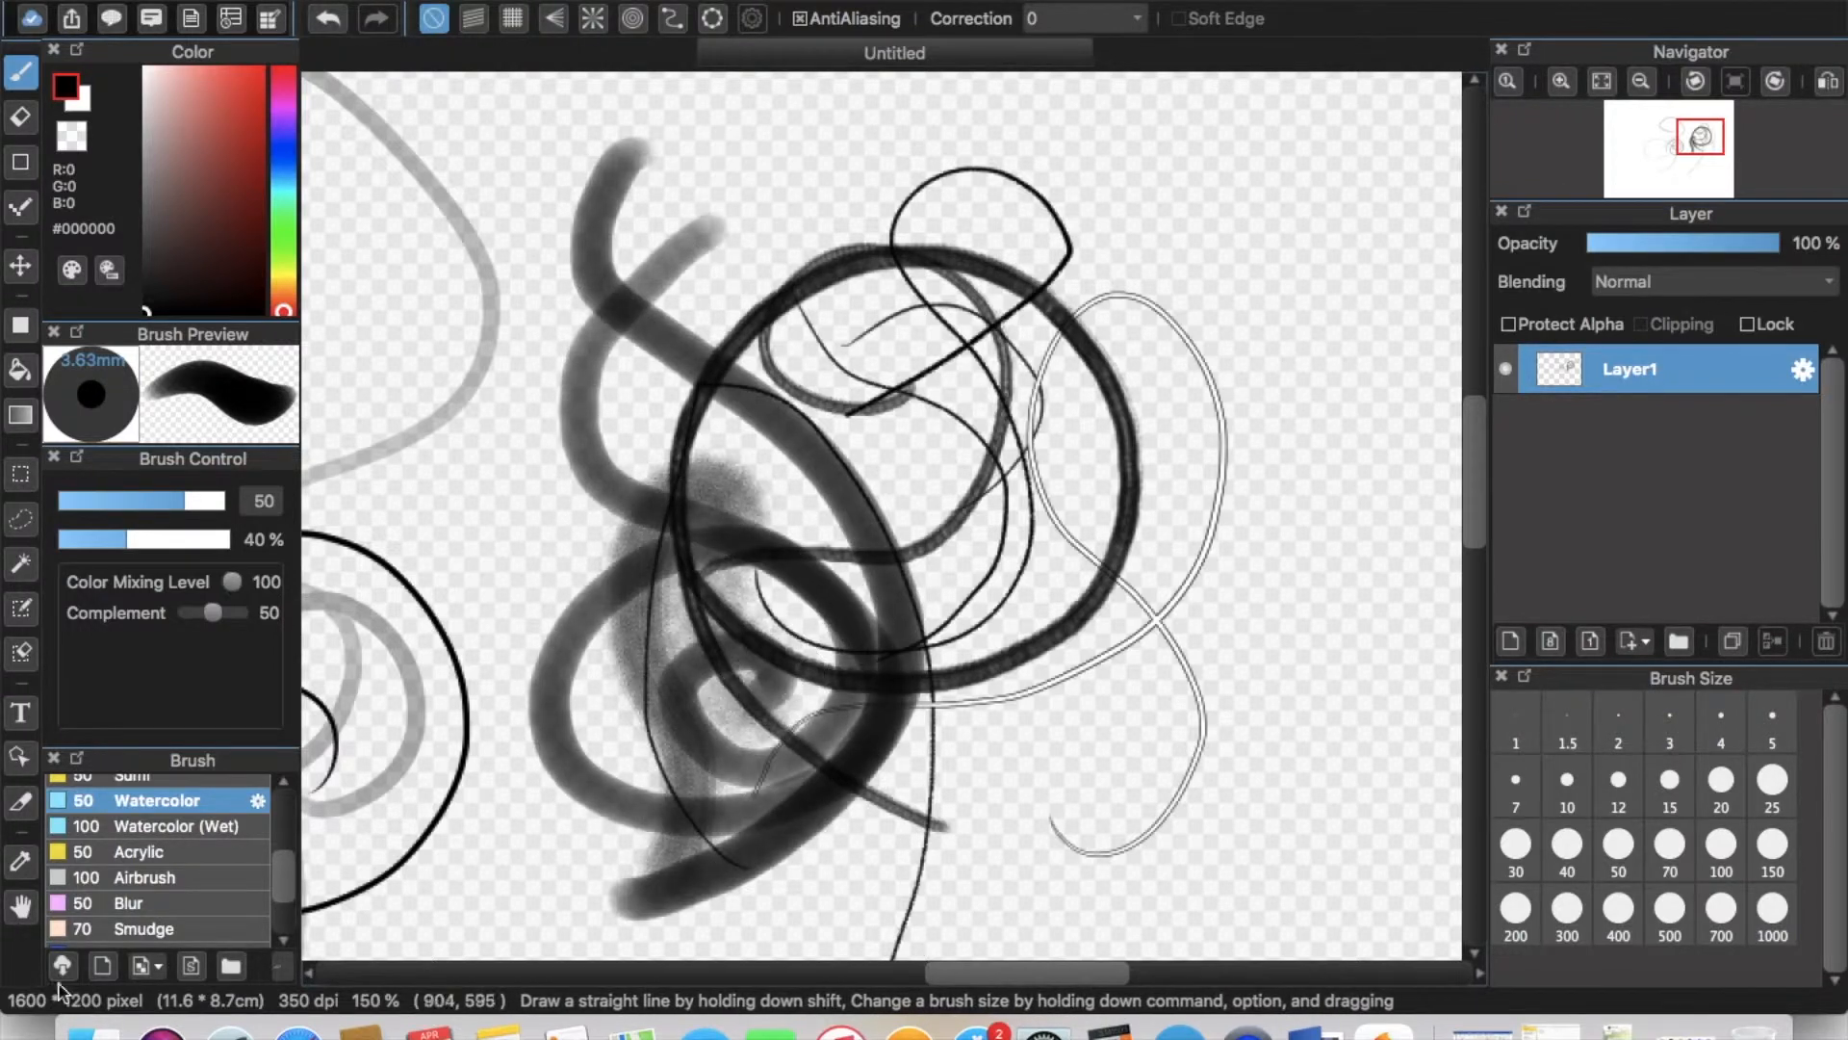
{"action": "left_click", "coordinate": [177, 826]}
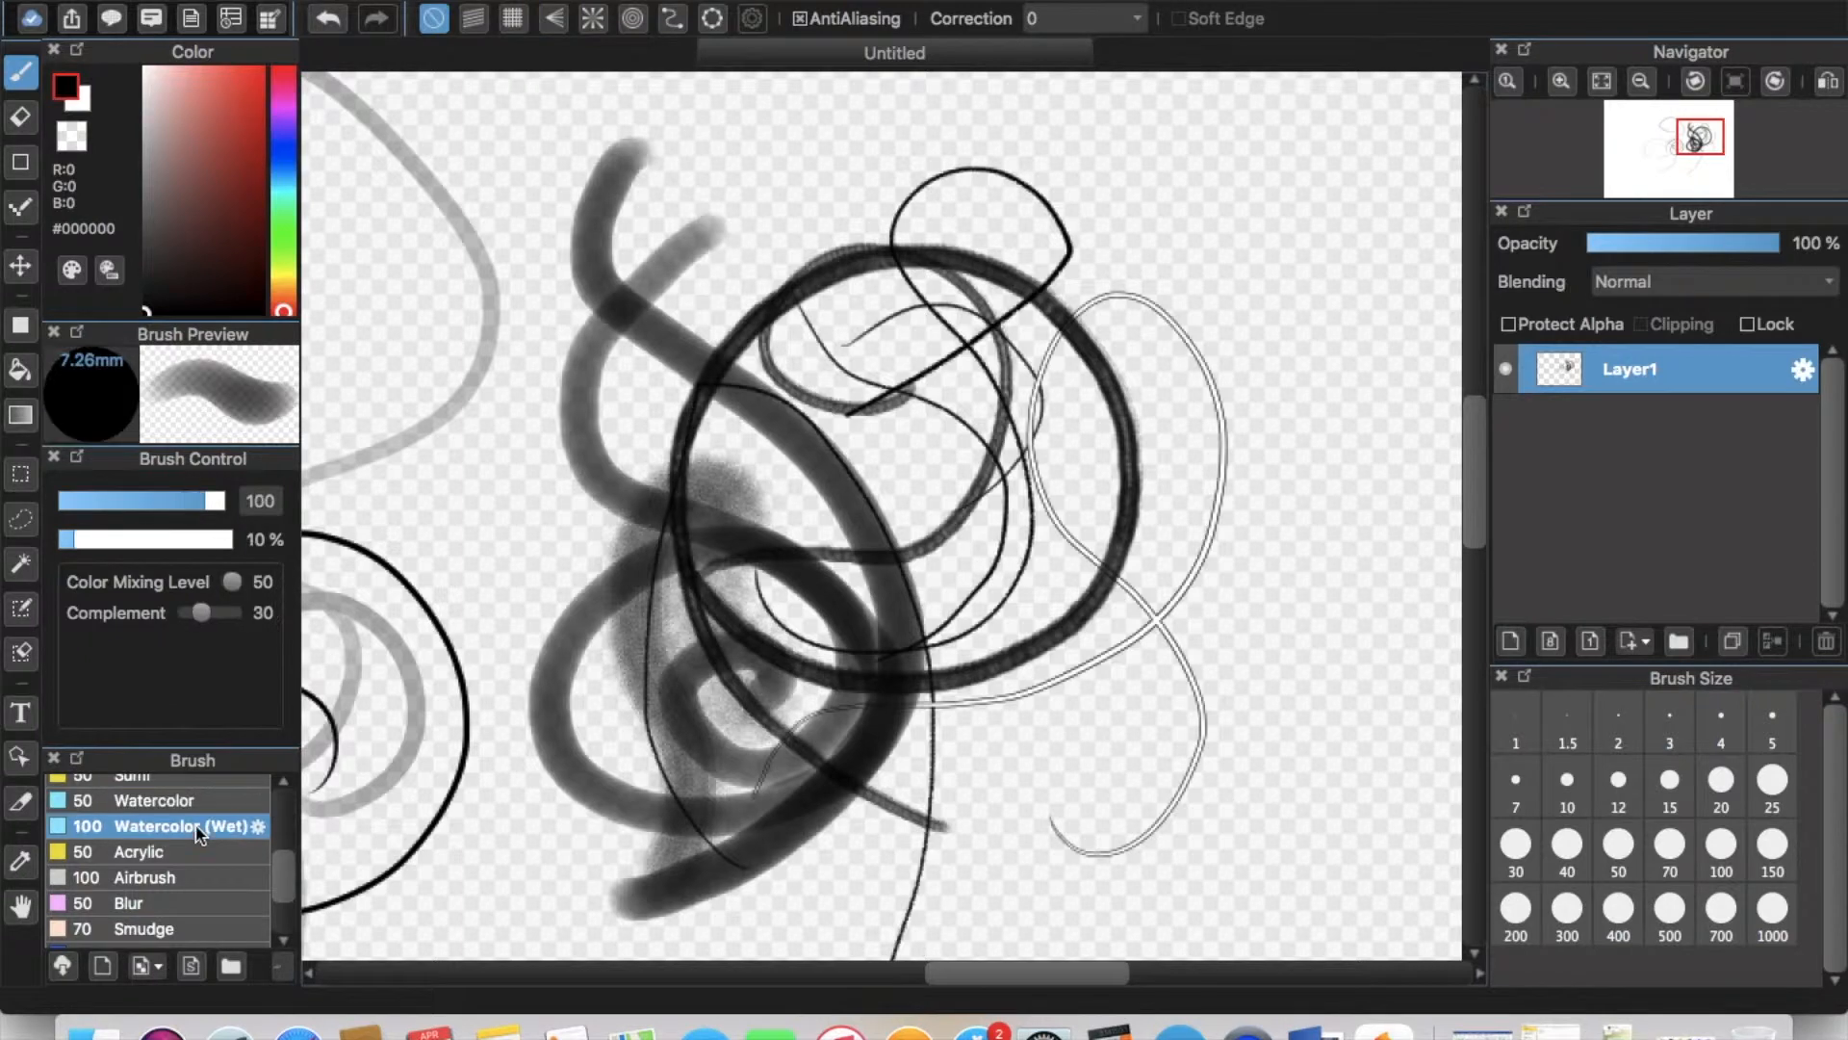
{"action": "mouse_move", "coordinate": [585, 690]}
{"action": "left_mouse_down"}
{"action": "mouse_move", "coordinate": [1011, 156]}
{"action": "mouse_move", "coordinate": [1059, 147]}
{"action": "mouse_move", "coordinate": [708, 813]}
{"action": "left_mouse_up"}
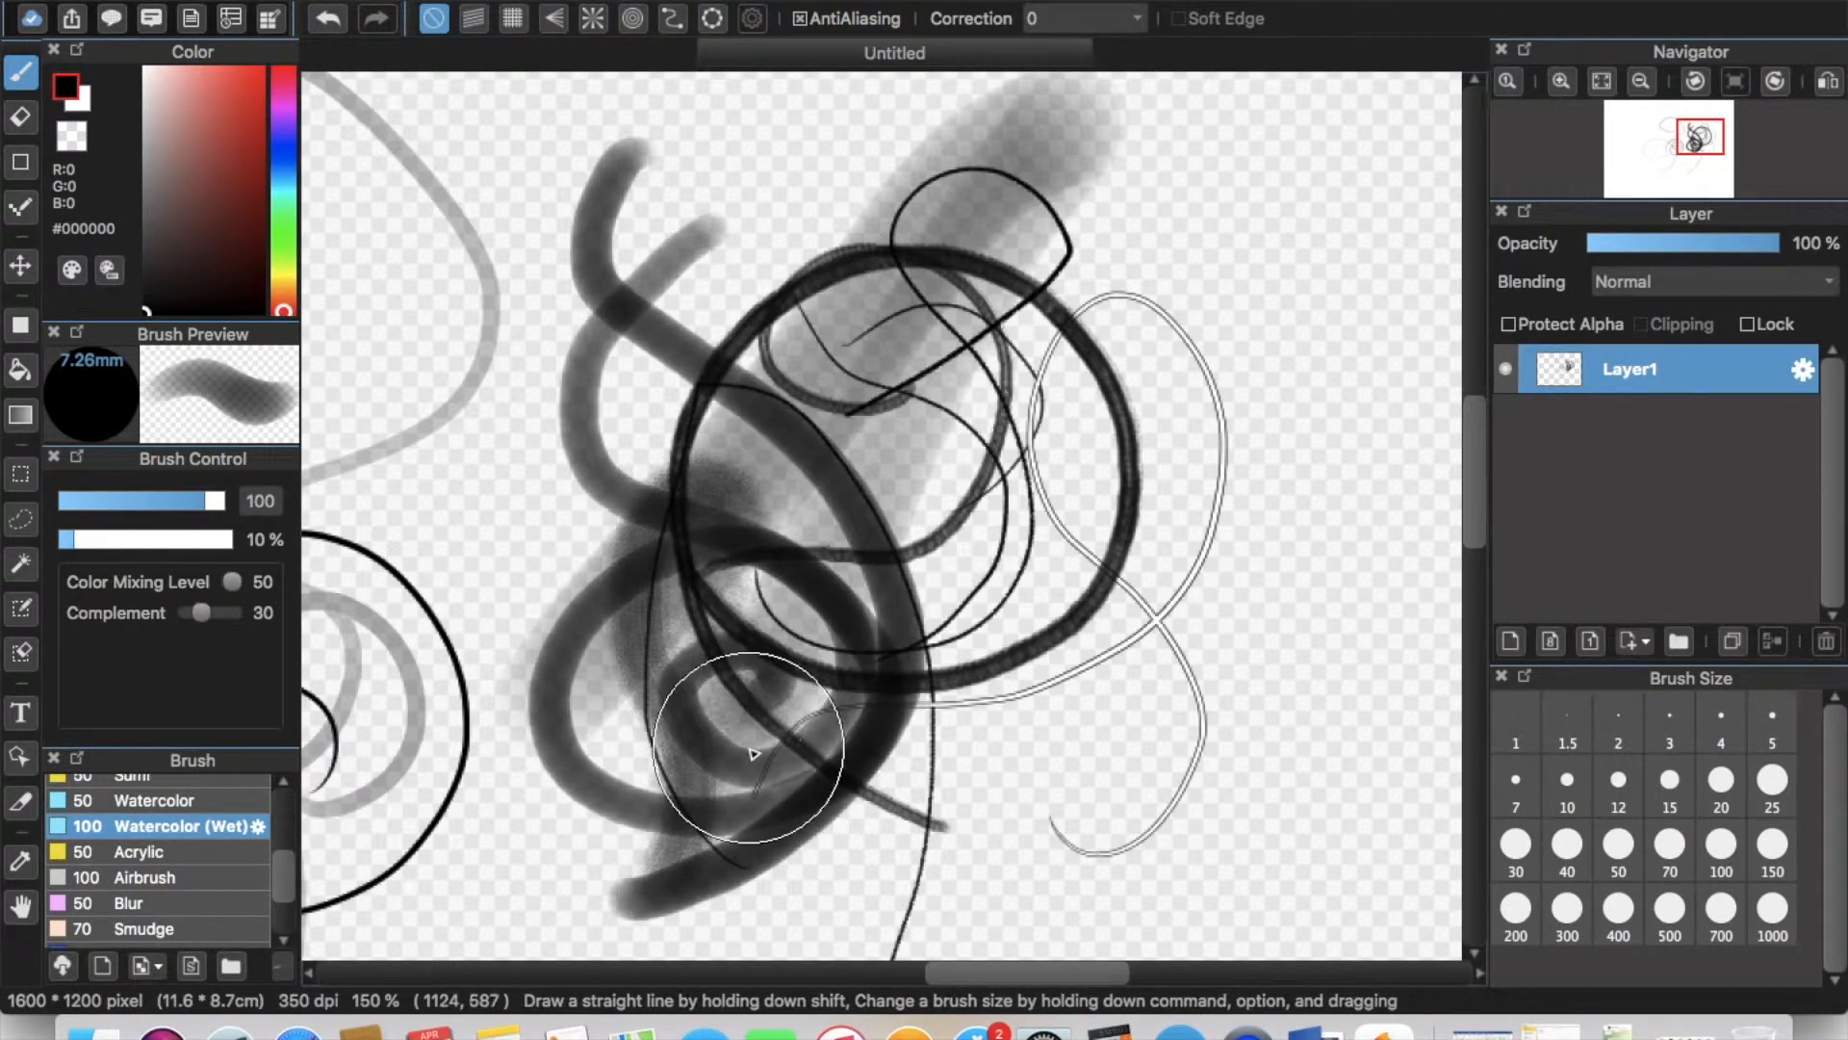
Add looping Acrylic test strokes at size 50 and a broad curved Airbrush stroke at size 100 around the existing scribbles.
{"action": "left_click", "coordinate": [141, 851]}
{"action": "mouse_move", "coordinate": [572, 683]}
{"action": "left_mouse_down"}
{"action": "mouse_move", "coordinate": [517, 624]}
{"action": "mouse_move", "coordinate": [472, 463]}
{"action": "mouse_move", "coordinate": [545, 370]}
{"action": "mouse_move", "coordinate": [548, 525]}
{"action": "mouse_move", "coordinate": [514, 678]}
{"action": "left_mouse_up"}
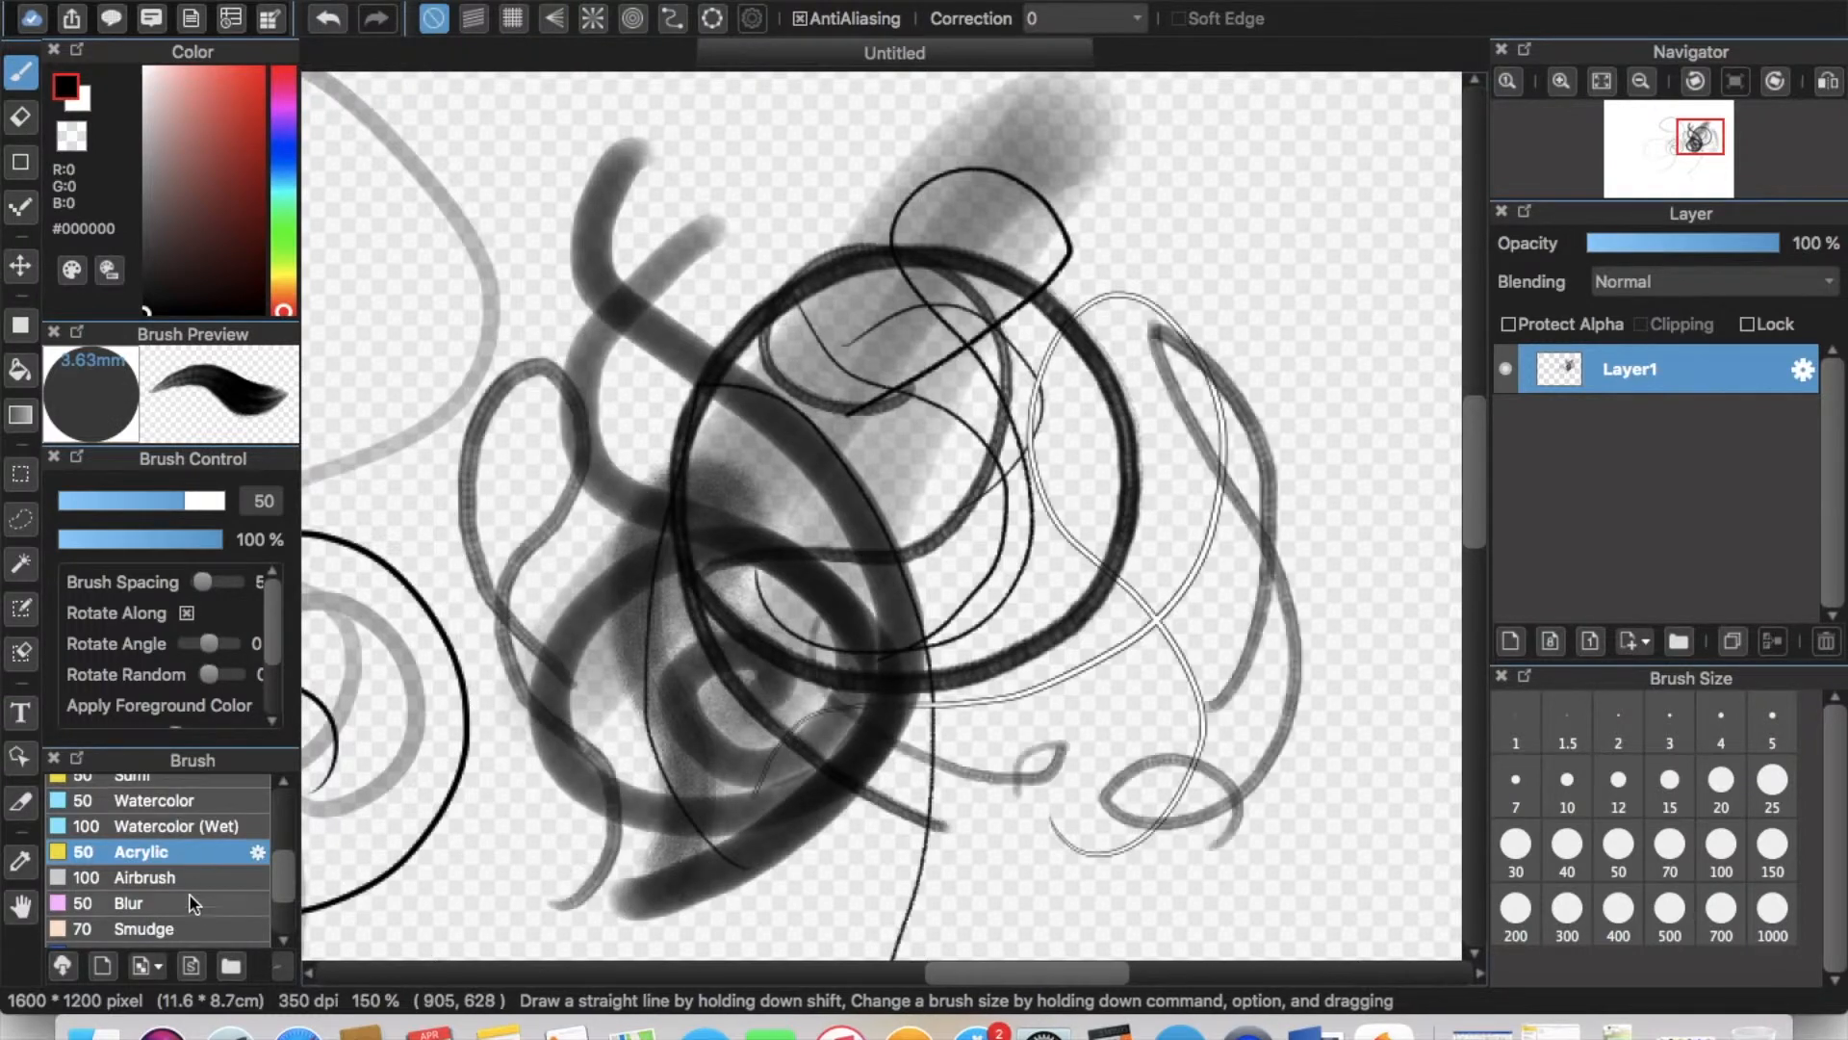
{"action": "left_click", "coordinate": [154, 877]}
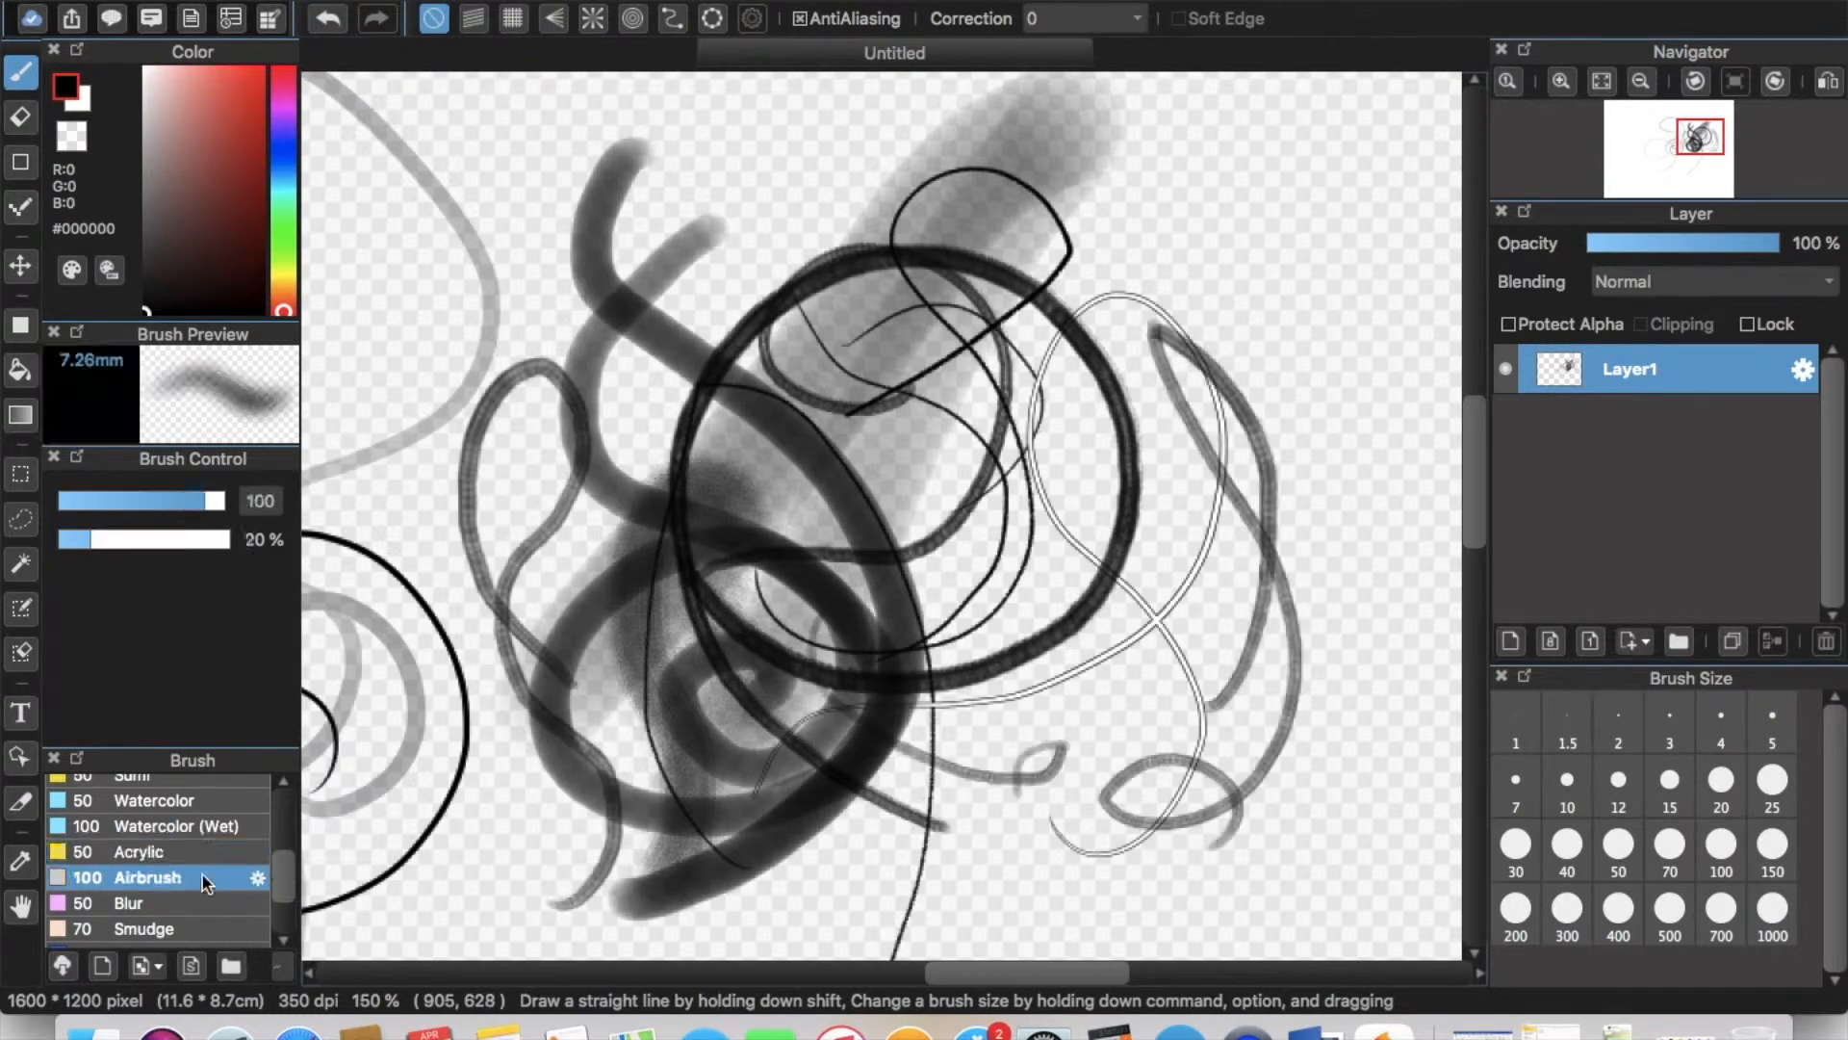
{"action": "mouse_move", "coordinate": [919, 854]}
{"action": "left_mouse_down"}
{"action": "mouse_move", "coordinate": [1087, 838]}
{"action": "mouse_move", "coordinate": [1278, 619]}
{"action": "mouse_move", "coordinate": [1251, 346]}
{"action": "left_mouse_up"}
Smear the overlapping central strokes with Smudge at size 70 and add a curving Sparkle Brush trail at size 100.
{"action": "left_click", "coordinate": [214, 911]}
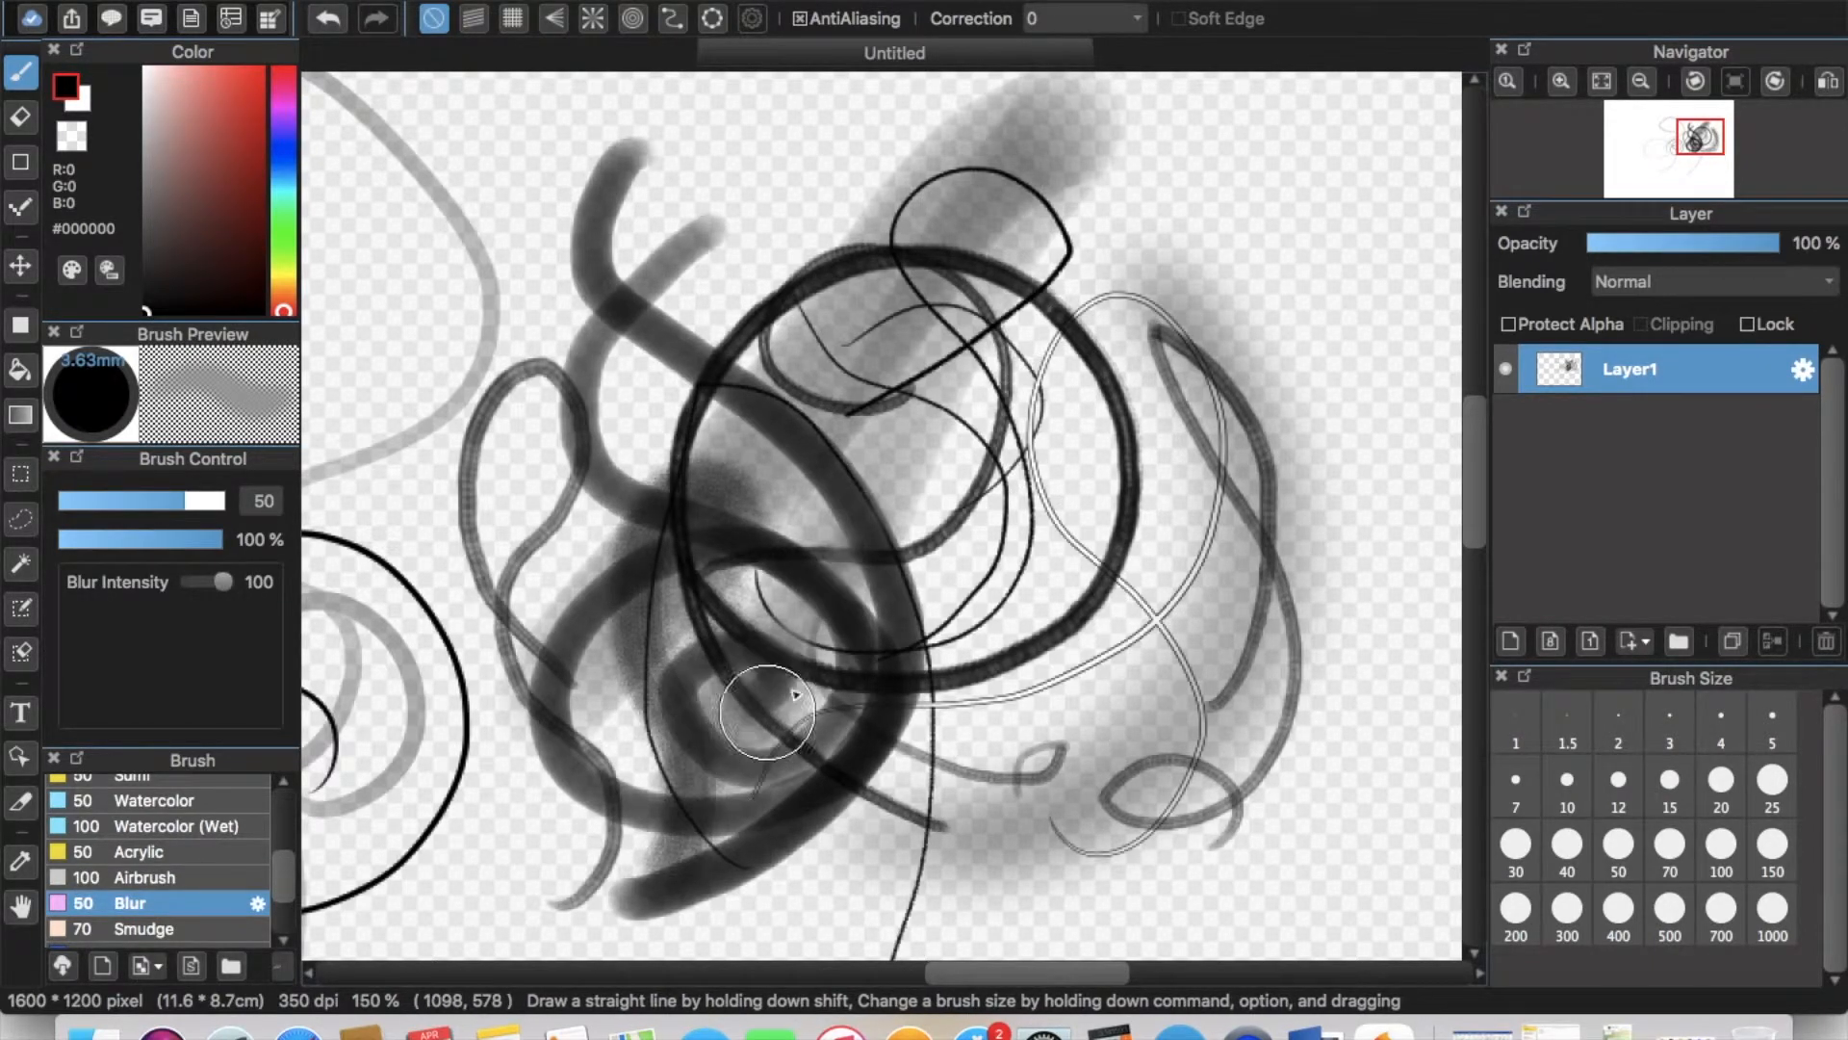
{"action": "left_click", "coordinate": [144, 928]}
{"action": "mouse_move", "coordinate": [1003, 423]}
{"action": "left_mouse_down"}
{"action": "mouse_move", "coordinate": [898, 643]}
{"action": "mouse_move", "coordinate": [471, 838]}
{"action": "mouse_move", "coordinate": [664, 577]}
{"action": "mouse_move", "coordinate": [879, 363]}
{"action": "mouse_move", "coordinate": [982, 656]}
{"action": "left_mouse_up"}
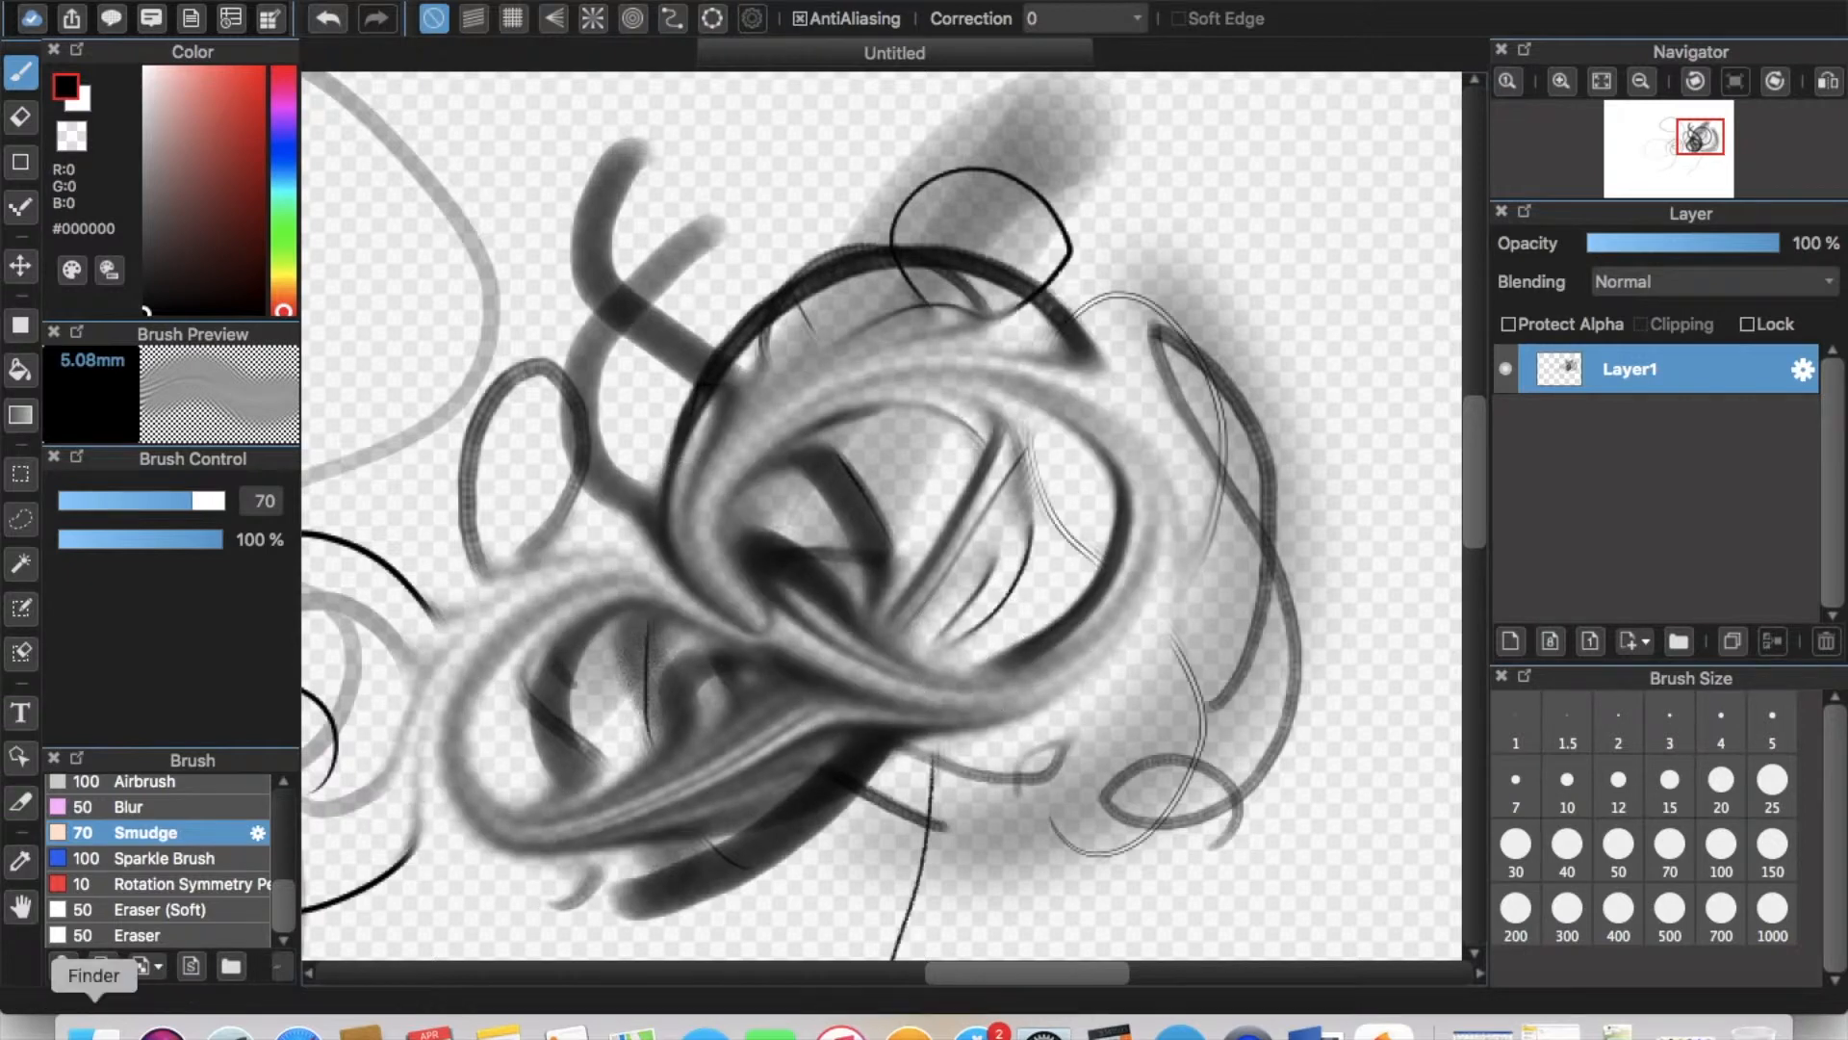
{"action": "left_click", "coordinate": [186, 860]}
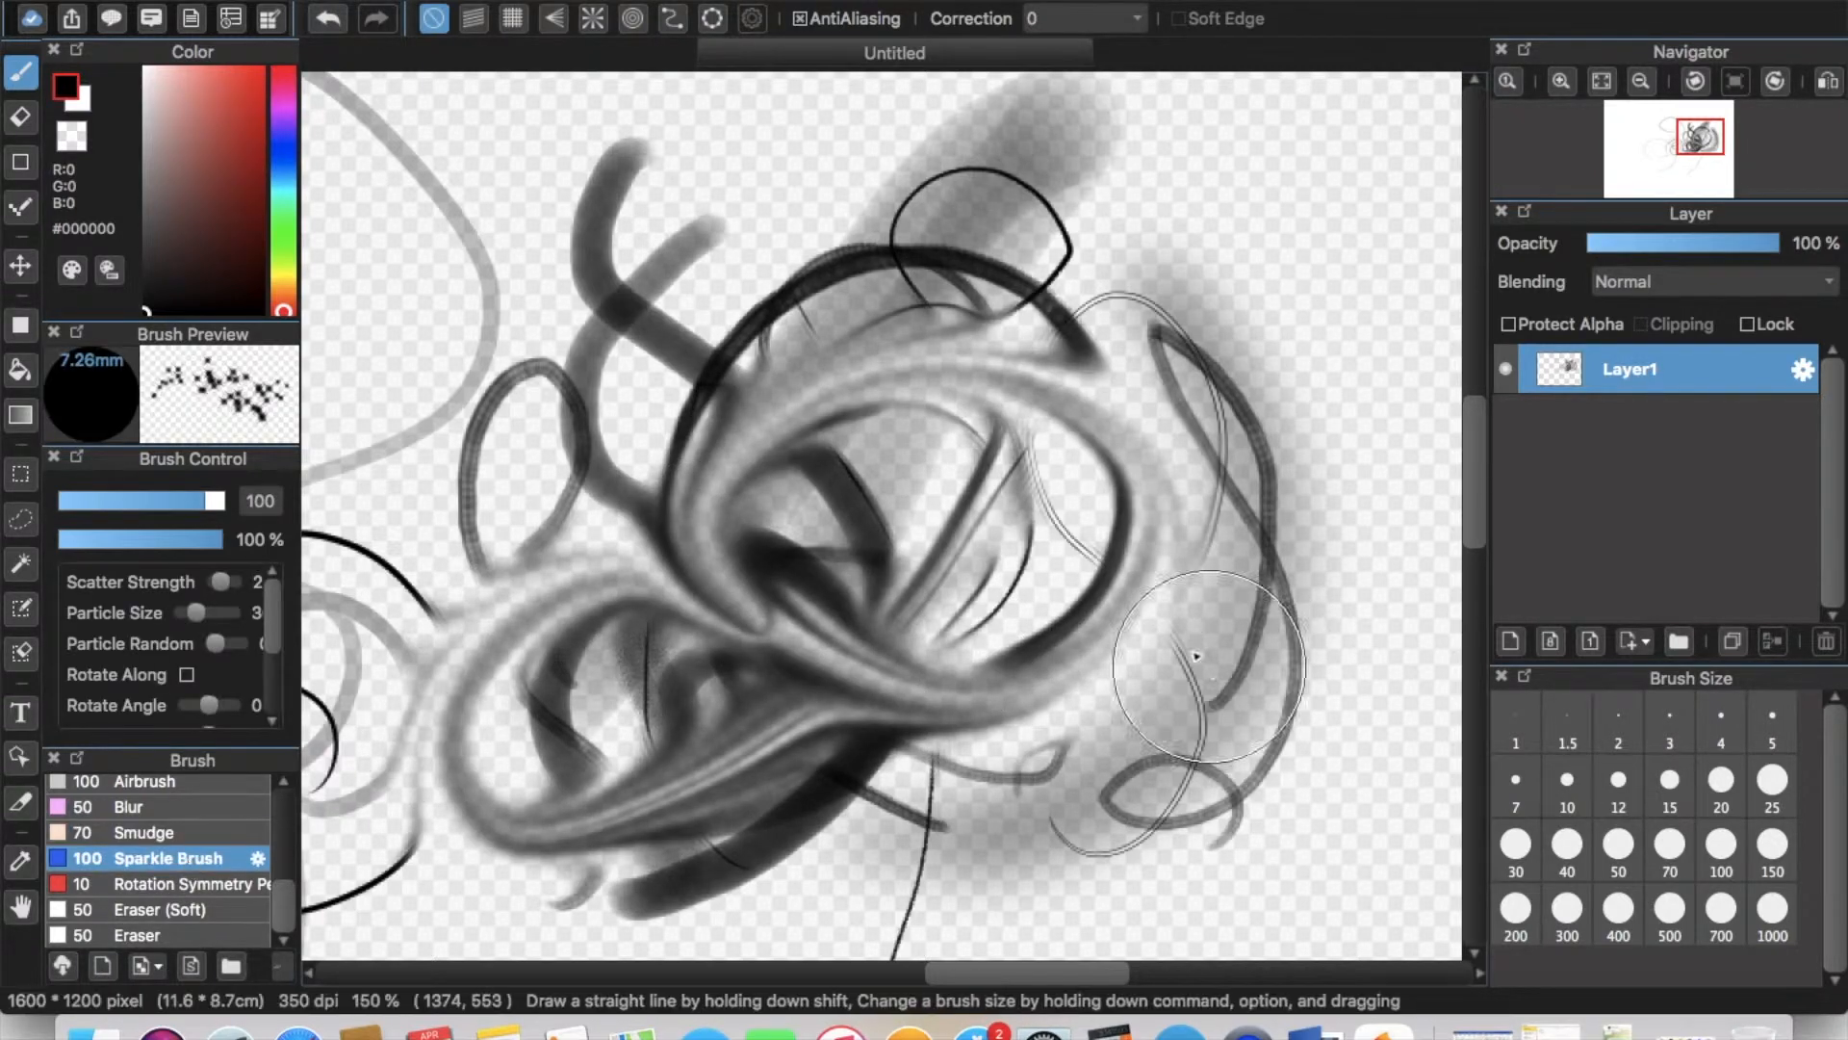
{"action": "mouse_move", "coordinate": [939, 890]}
{"action": "left_mouse_down"}
{"action": "mouse_move", "coordinate": [1242, 703]}
{"action": "mouse_move", "coordinate": [962, 703]}
{"action": "mouse_move", "coordinate": [1039, 789]}
{"action": "left_mouse_up"}
Draw curling test patterns with the Rotation Symmetry Pen at size 10 and five lines over the upper part of the scribbles.
{"action": "left_click", "coordinate": [220, 839]}
{"action": "left_click", "coordinate": [224, 888]}
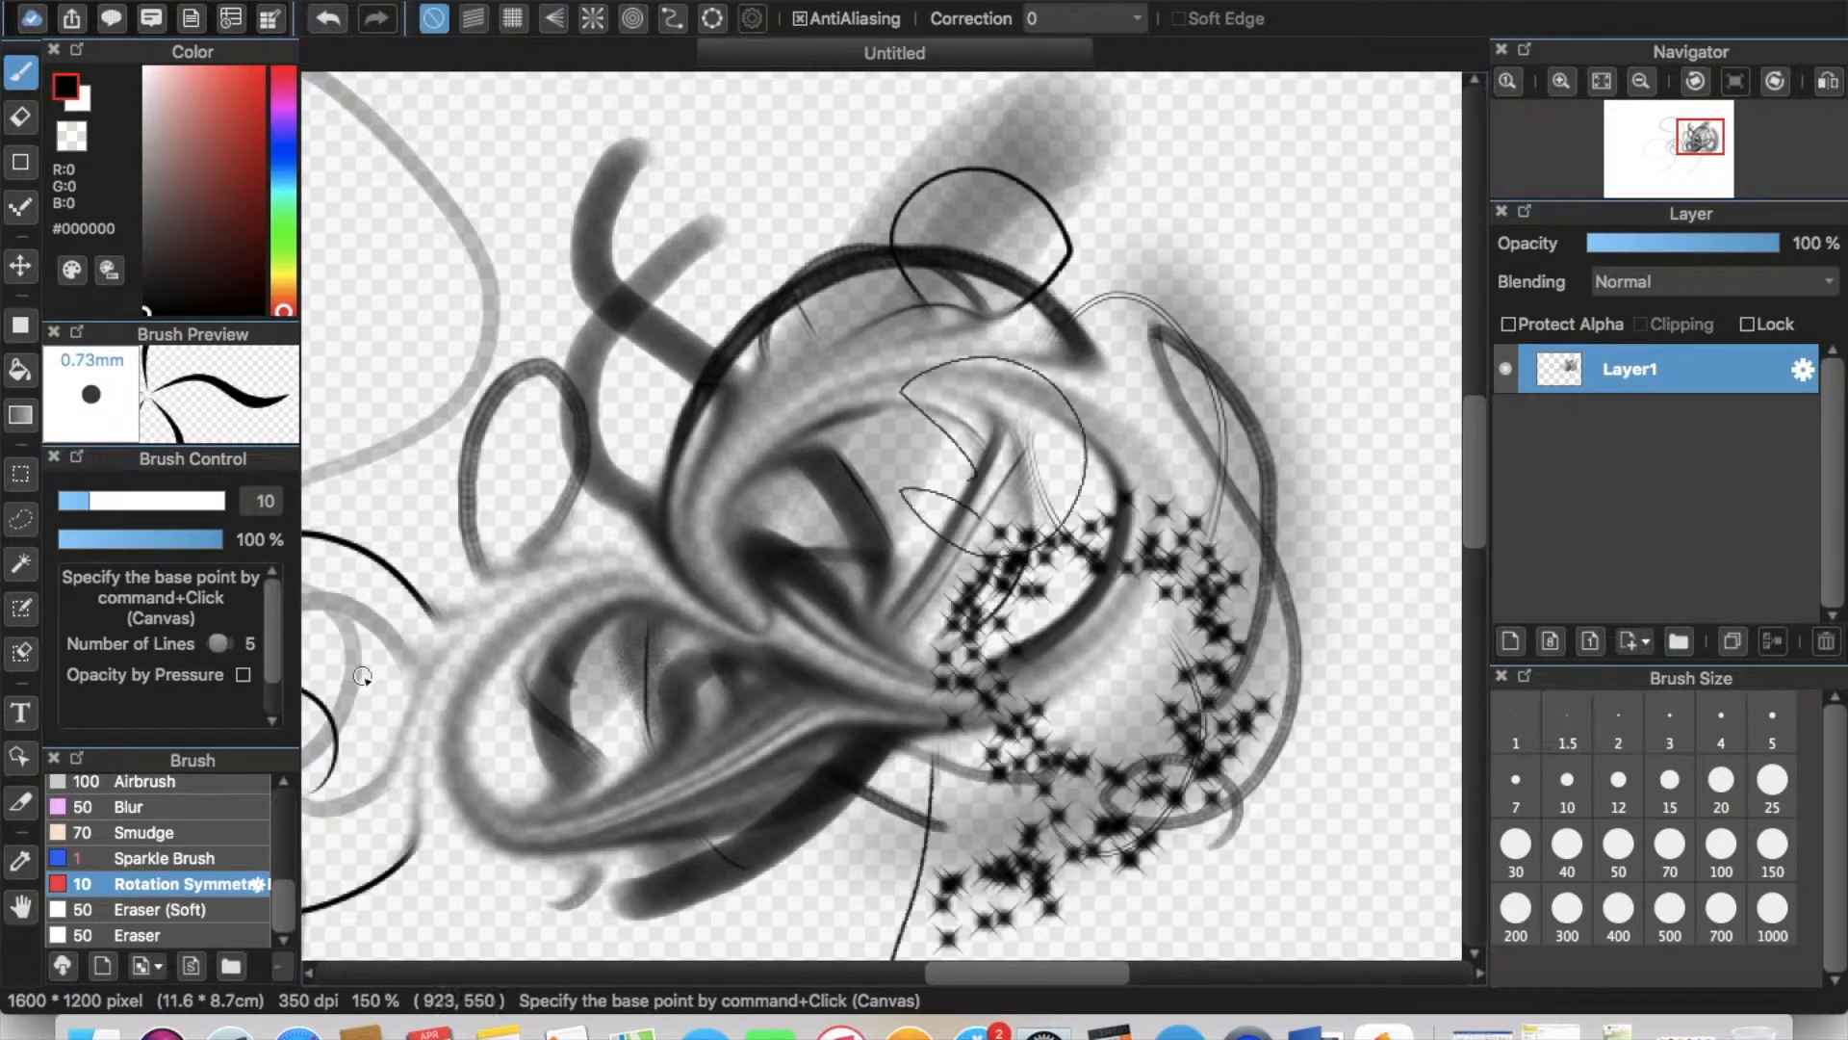
{"action": "left_click_drag", "start_coordinate": [1059, 423], "coordinate": [1179, 389]}
{"action": "mouse_move", "coordinate": [1223, 231]}
{"action": "left_mouse_down"}
{"action": "mouse_move", "coordinate": [1282, 286]}
{"action": "mouse_move", "coordinate": [1248, 334]}
{"action": "mouse_move", "coordinate": [1197, 315]}
{"action": "mouse_move", "coordinate": [1176, 245]}
{"action": "mouse_move", "coordinate": [1210, 217]}
{"action": "mouse_move", "coordinate": [1262, 232]}
{"action": "mouse_move", "coordinate": [1349, 354]}
{"action": "mouse_move", "coordinate": [1357, 451]}
{"action": "mouse_move", "coordinate": [1237, 496]}
{"action": "mouse_move", "coordinate": [1148, 360]}
{"action": "mouse_move", "coordinate": [1251, 316]}
{"action": "left_mouse_up"}
Erase test strokes through the smudged area with Eraser (Soft) and with the Eraser, both at size 50.
{"action": "left_click", "coordinate": [183, 909]}
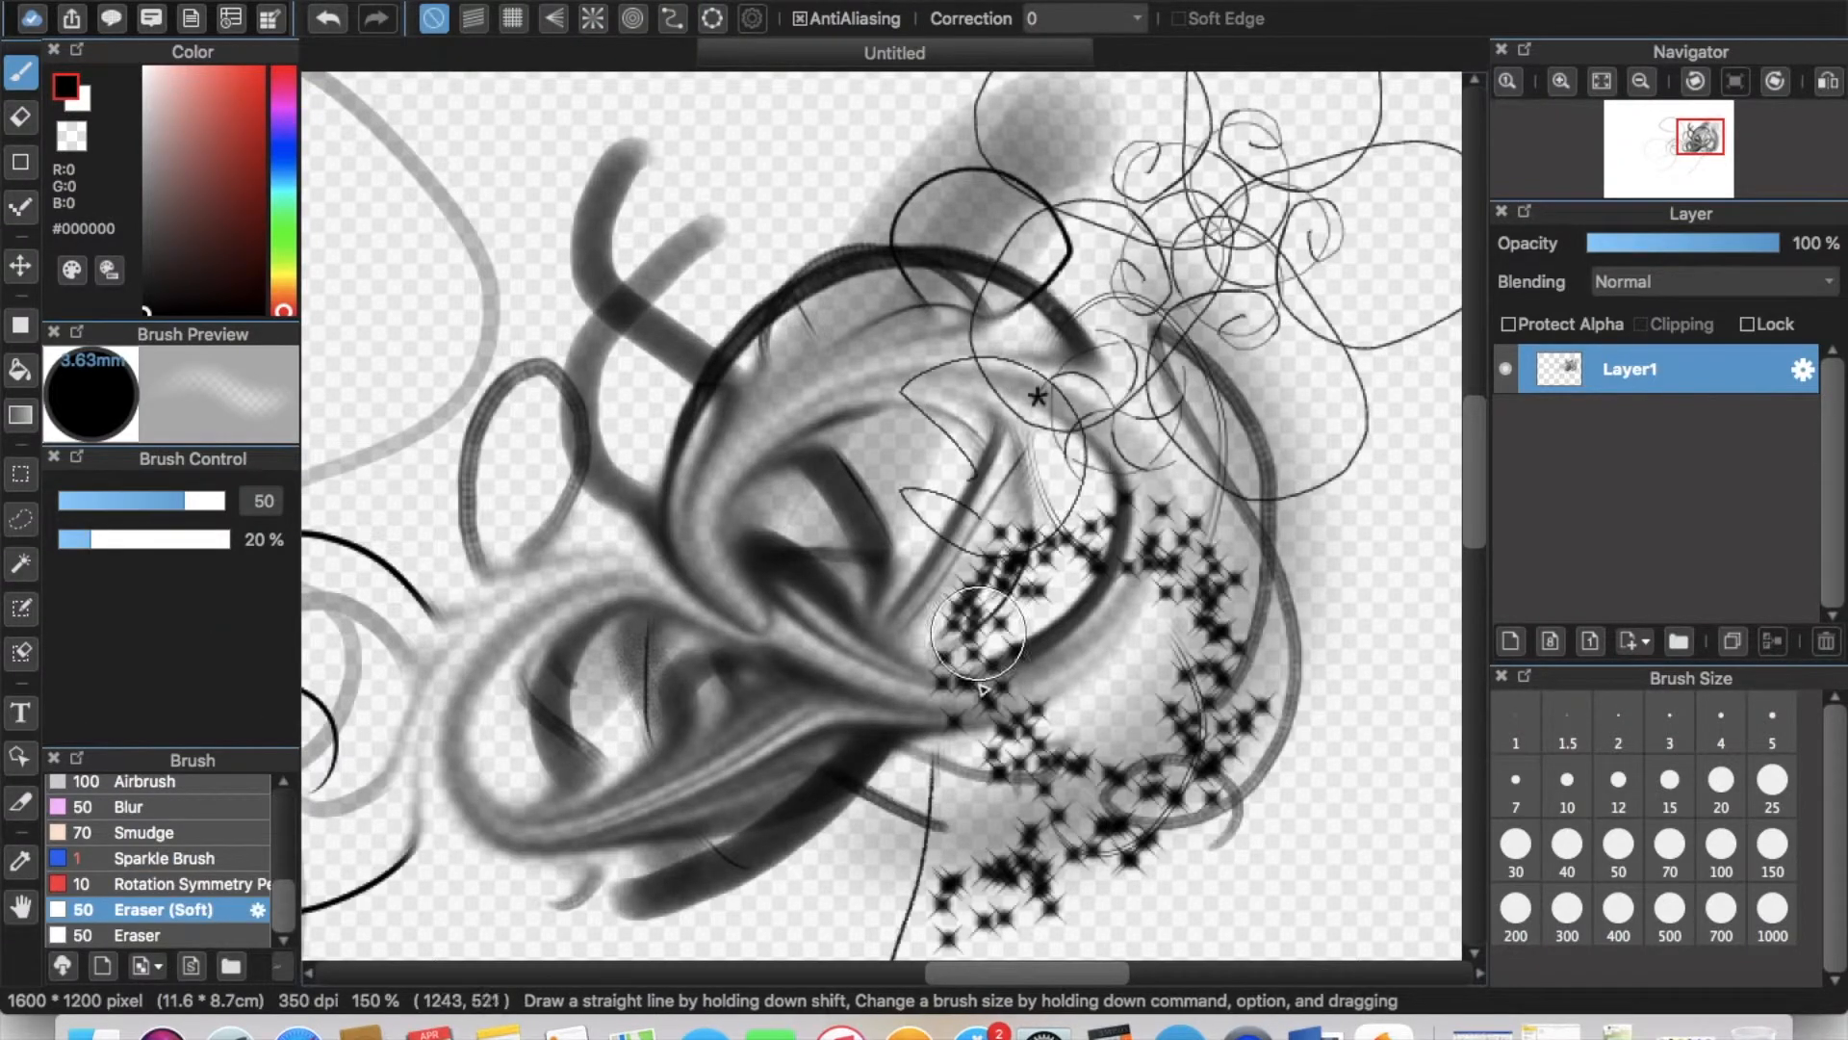
{"action": "mouse_move", "coordinate": [885, 892]}
{"action": "left_mouse_down"}
{"action": "mouse_move", "coordinate": [924, 616]}
{"action": "mouse_move", "coordinate": [693, 309]}
{"action": "mouse_move", "coordinate": [866, 539]}
{"action": "mouse_move", "coordinate": [776, 902]}
{"action": "mouse_move", "coordinate": [812, 639]}
{"action": "mouse_move", "coordinate": [760, 486]}
{"action": "left_mouse_up"}
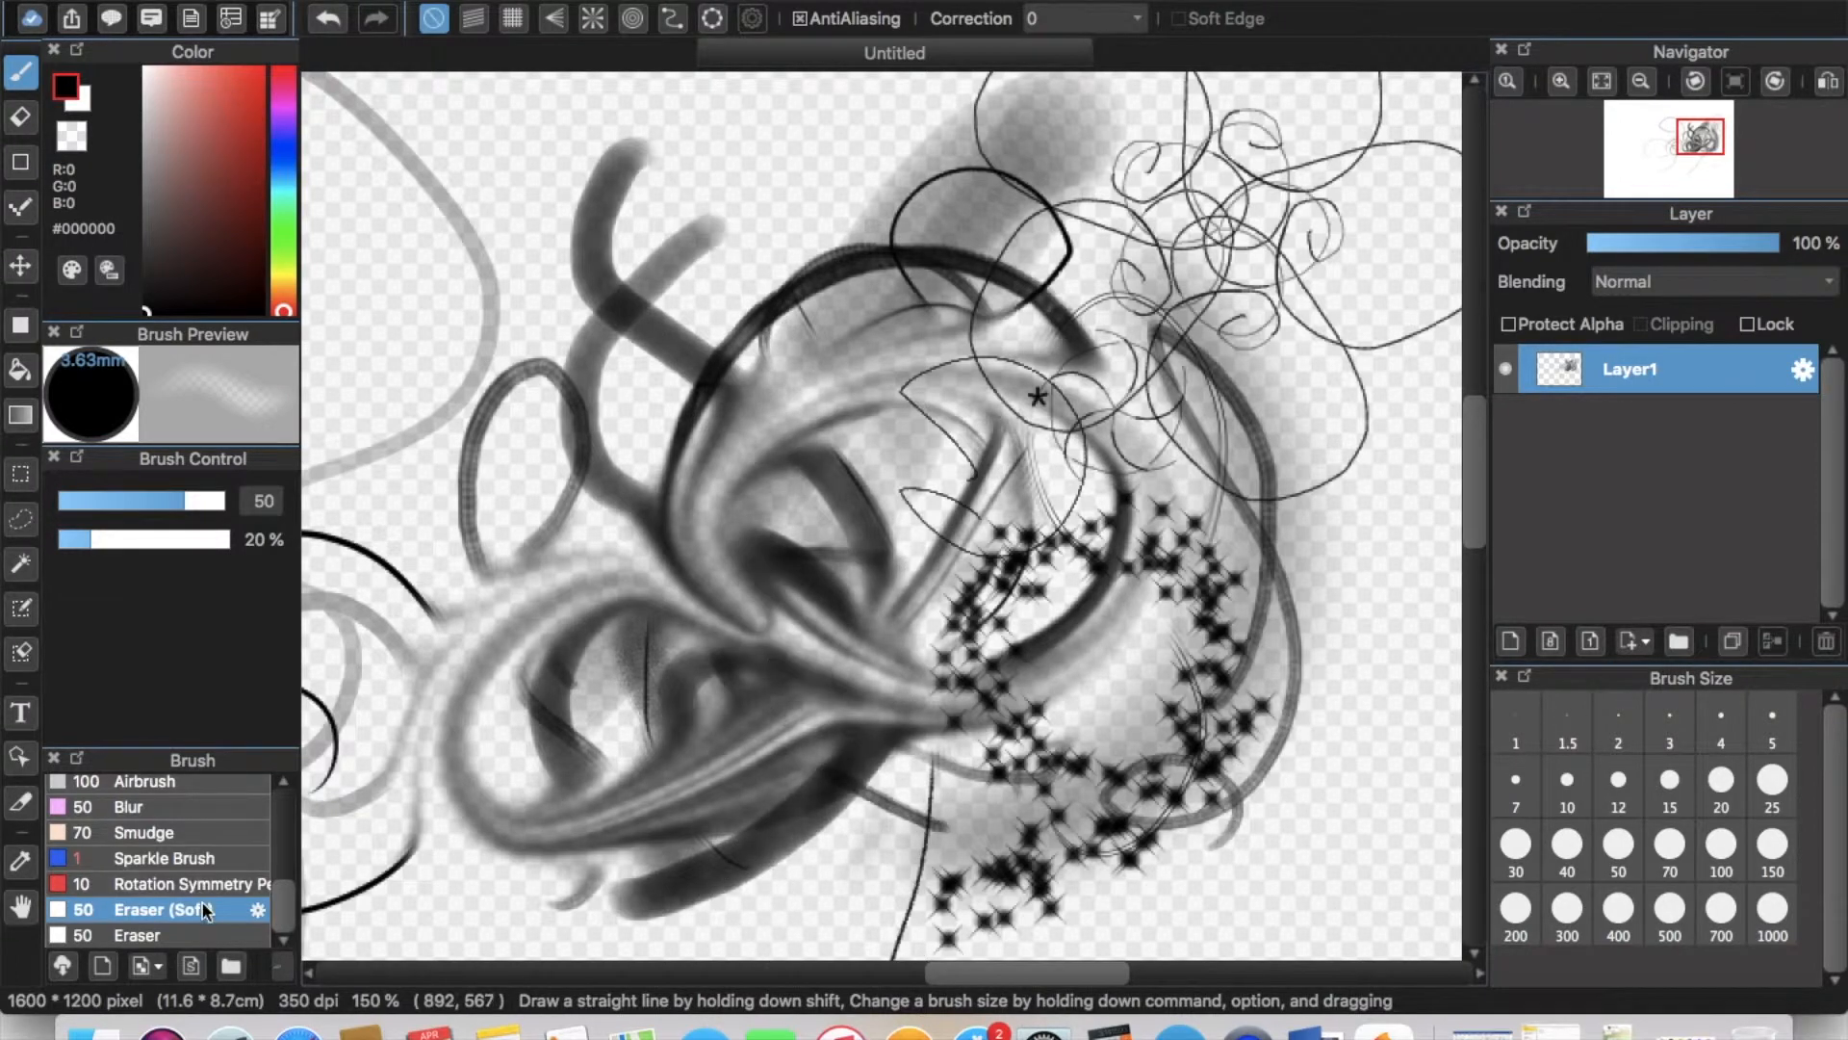
{"action": "left_click", "coordinate": [205, 936]}
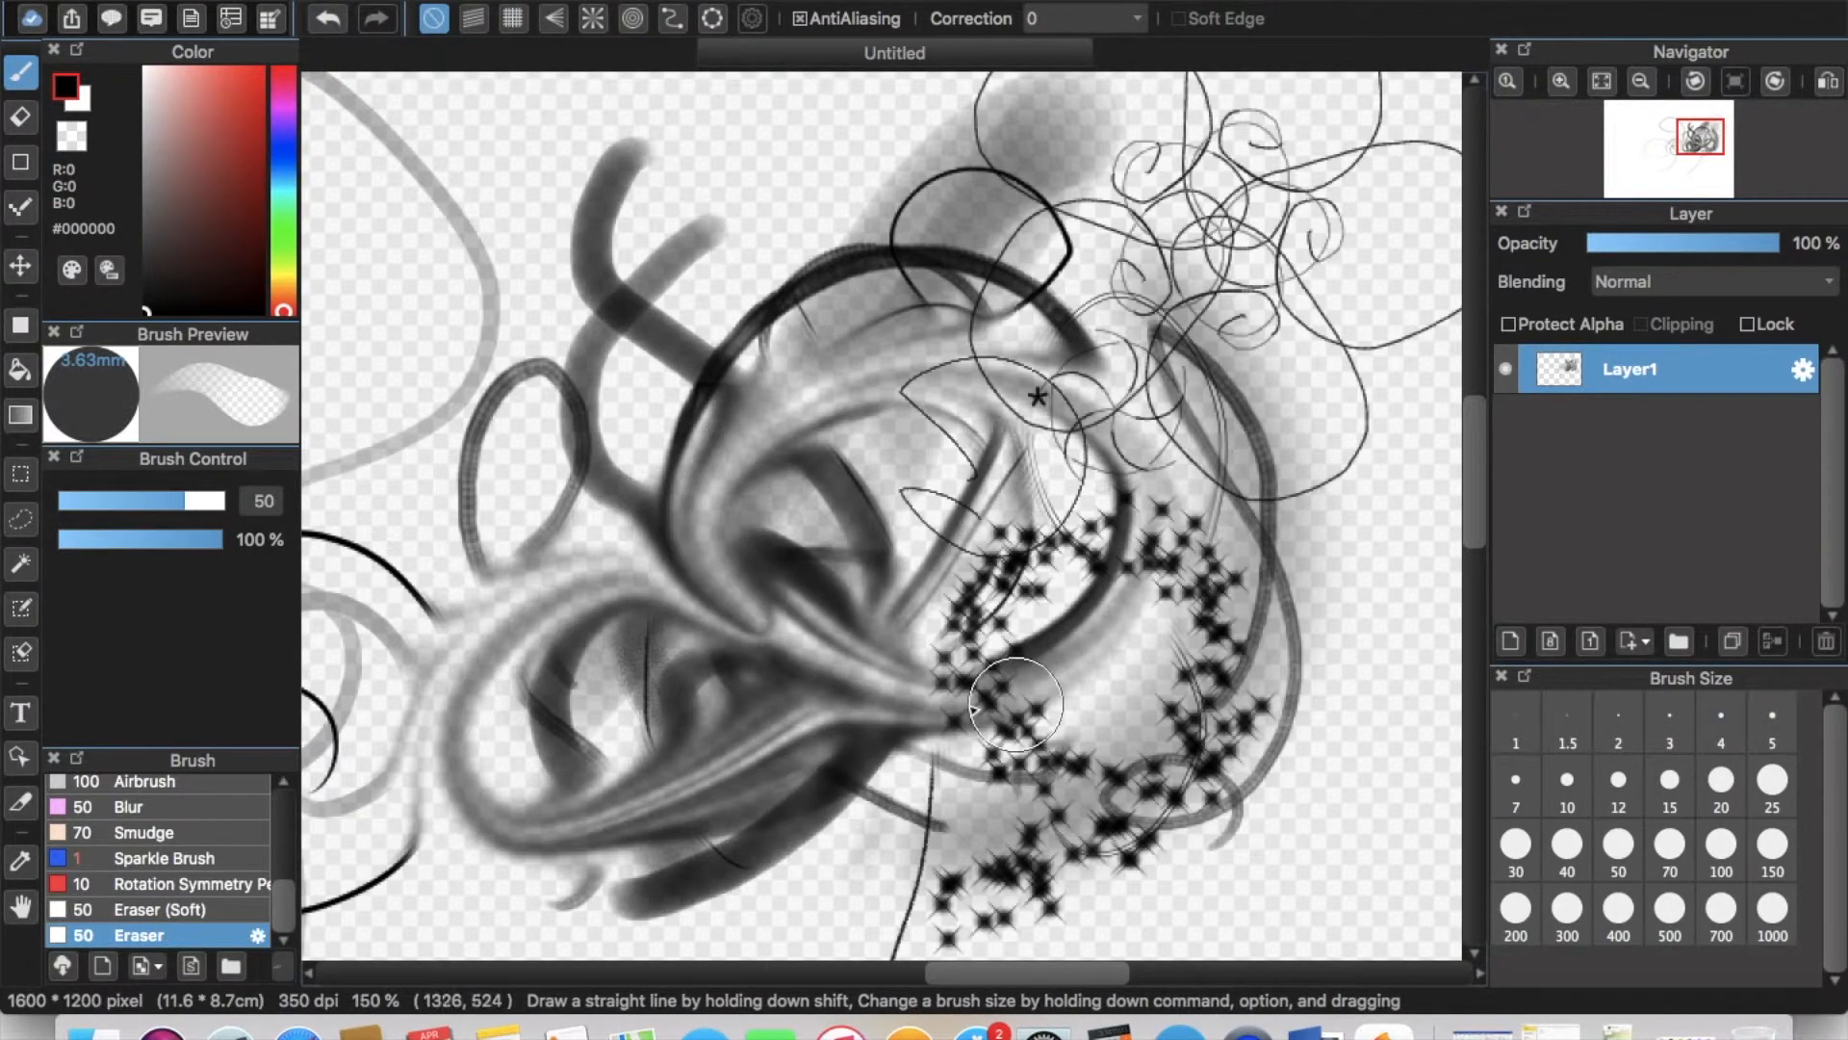
{"action": "mouse_move", "coordinate": [829, 919]}
{"action": "left_mouse_down"}
{"action": "mouse_move", "coordinate": [812, 727]}
{"action": "mouse_move", "coordinate": [711, 503]}
{"action": "mouse_move", "coordinate": [639, 428]}
{"action": "left_mouse_up"}
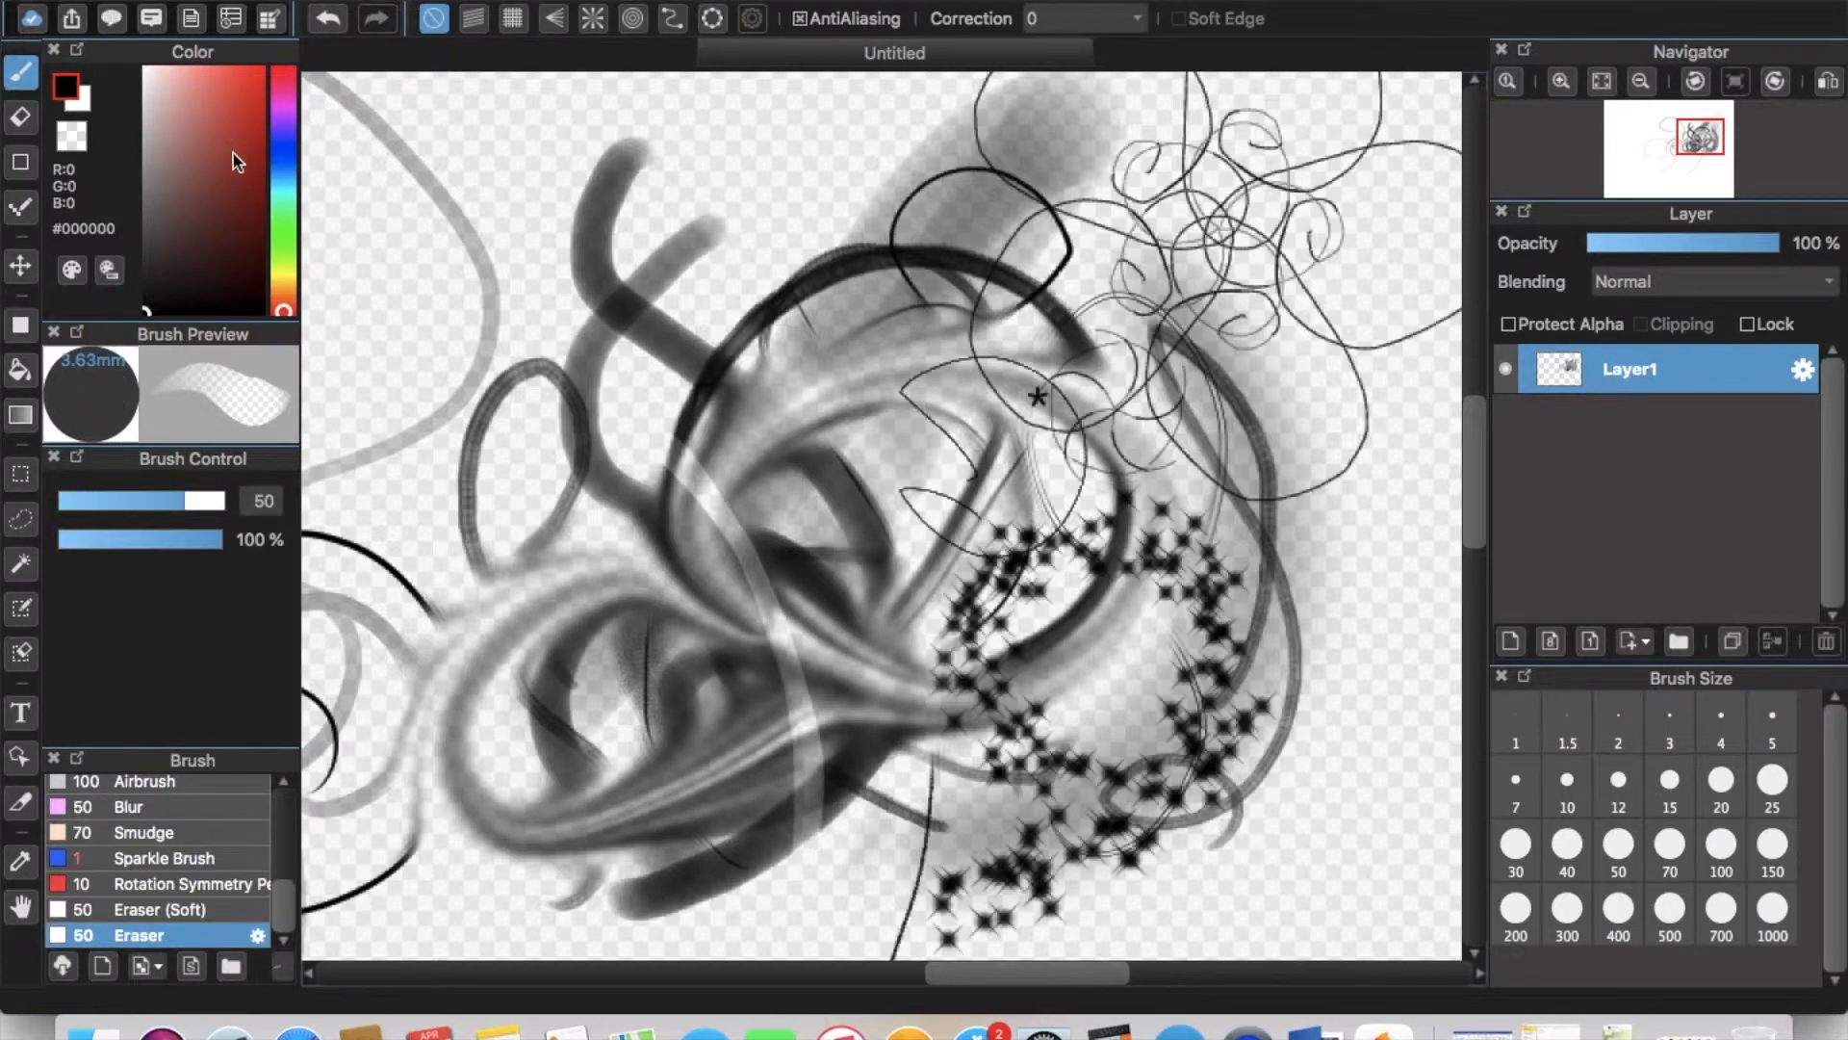
Set the brush color to dark red #88170C and add a curved Pencil test stroke at size 20 above the scribbles.
{"action": "left_click_drag", "start_coordinate": [235, 162], "coordinate": [253, 182]}
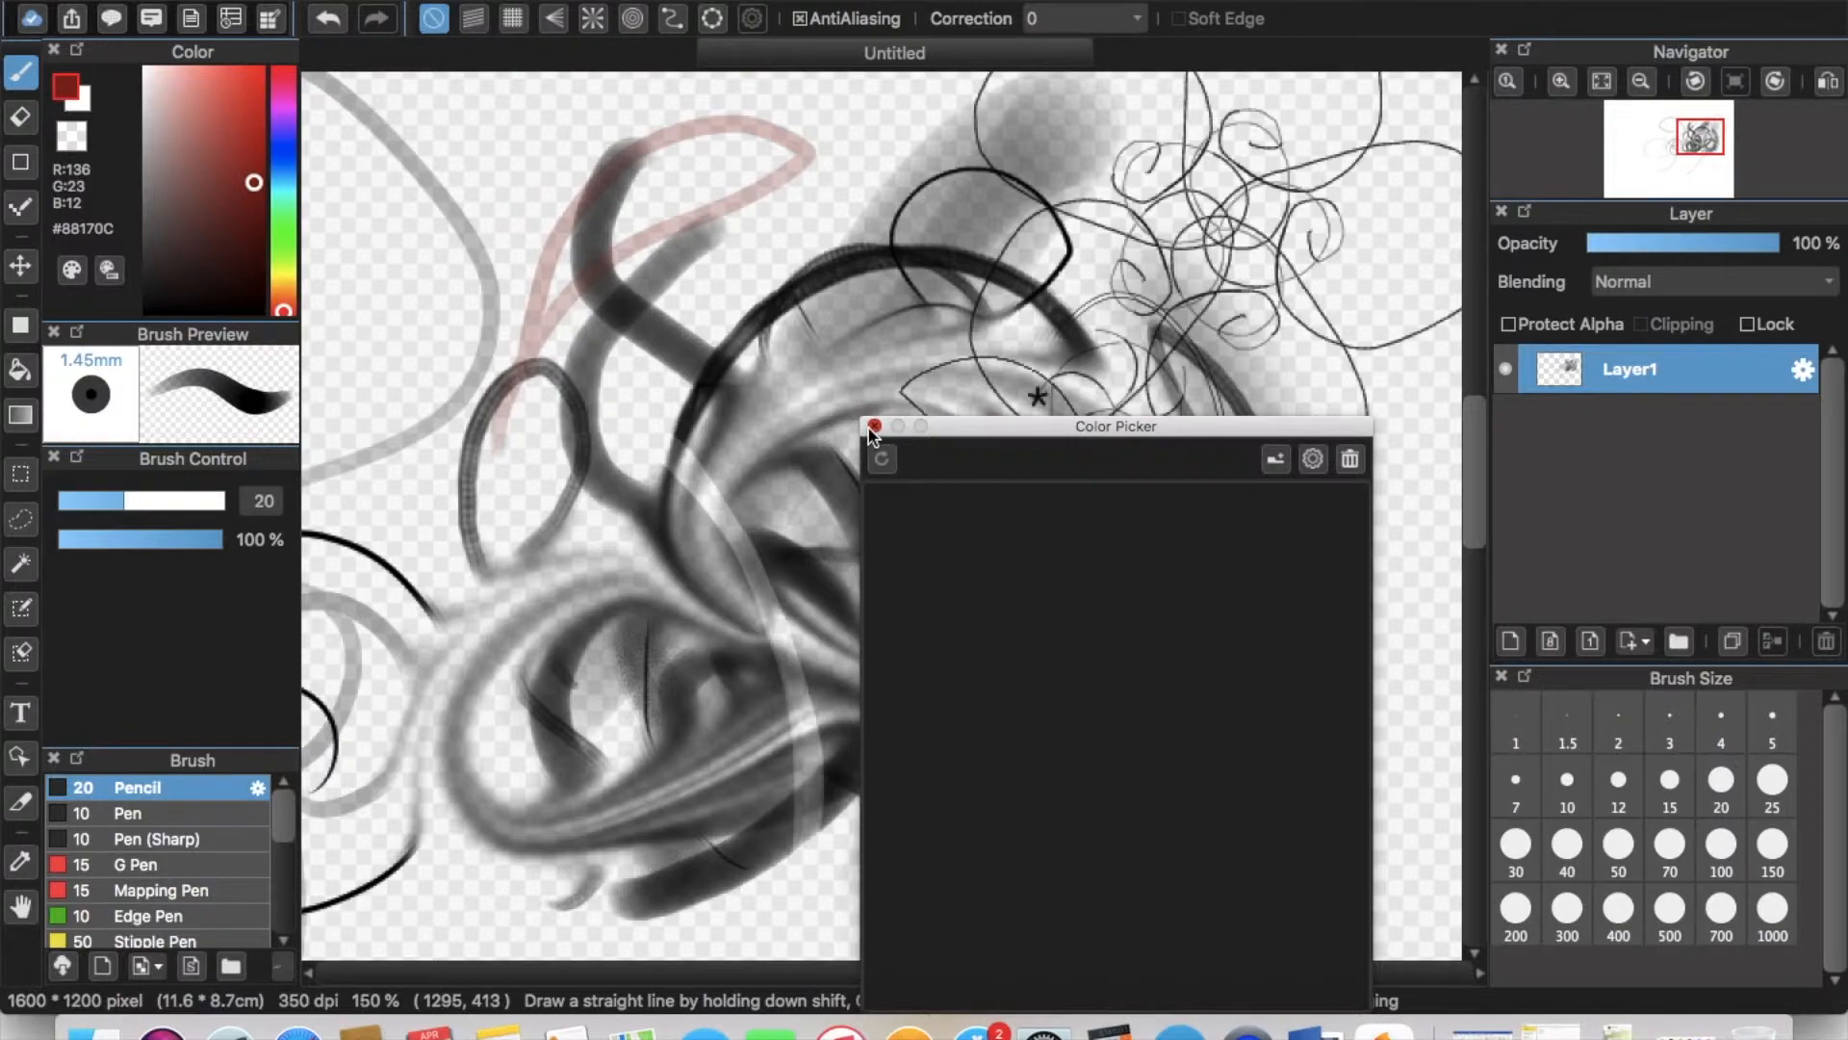
{"action": "left_click", "coordinate": [873, 426]}
Look through the slider, palette, spectrum and pencil color choices in the Colors dialog and close it without changing the color.
{"action": "left_click", "coordinate": [72, 271]}
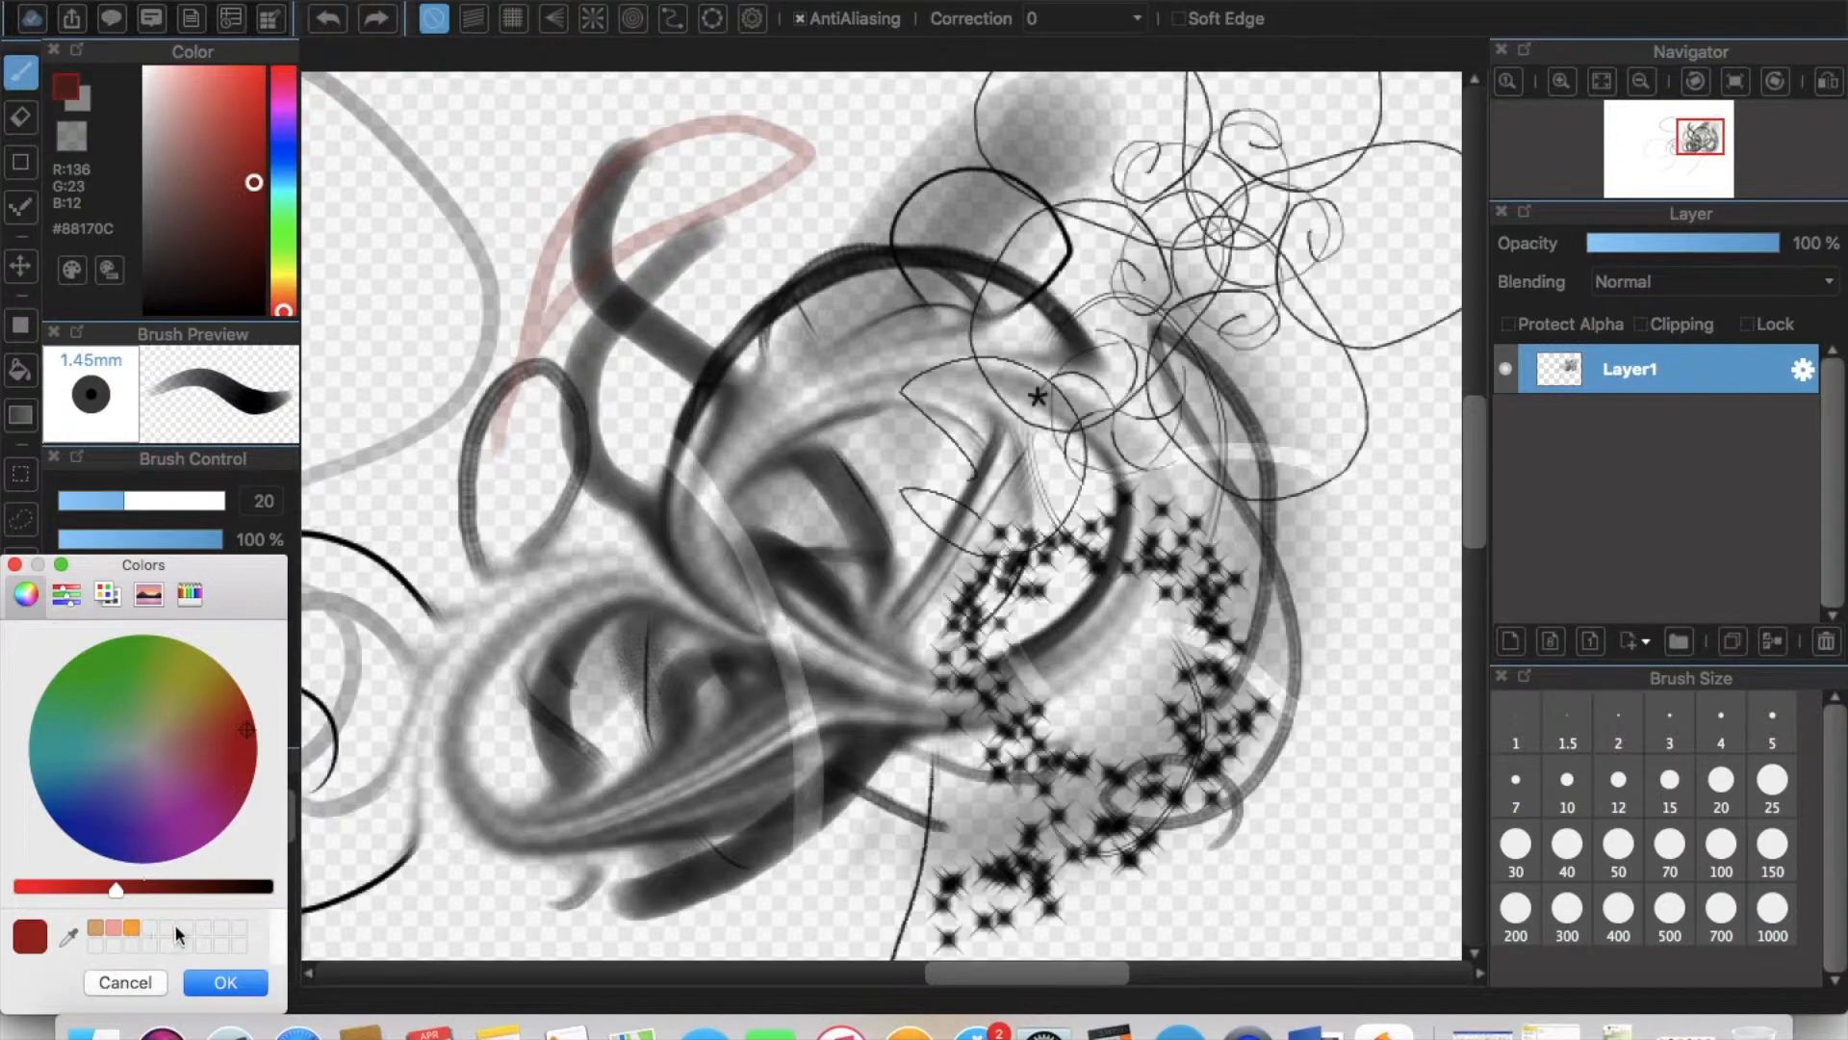
{"action": "left_click", "coordinate": [66, 593]}
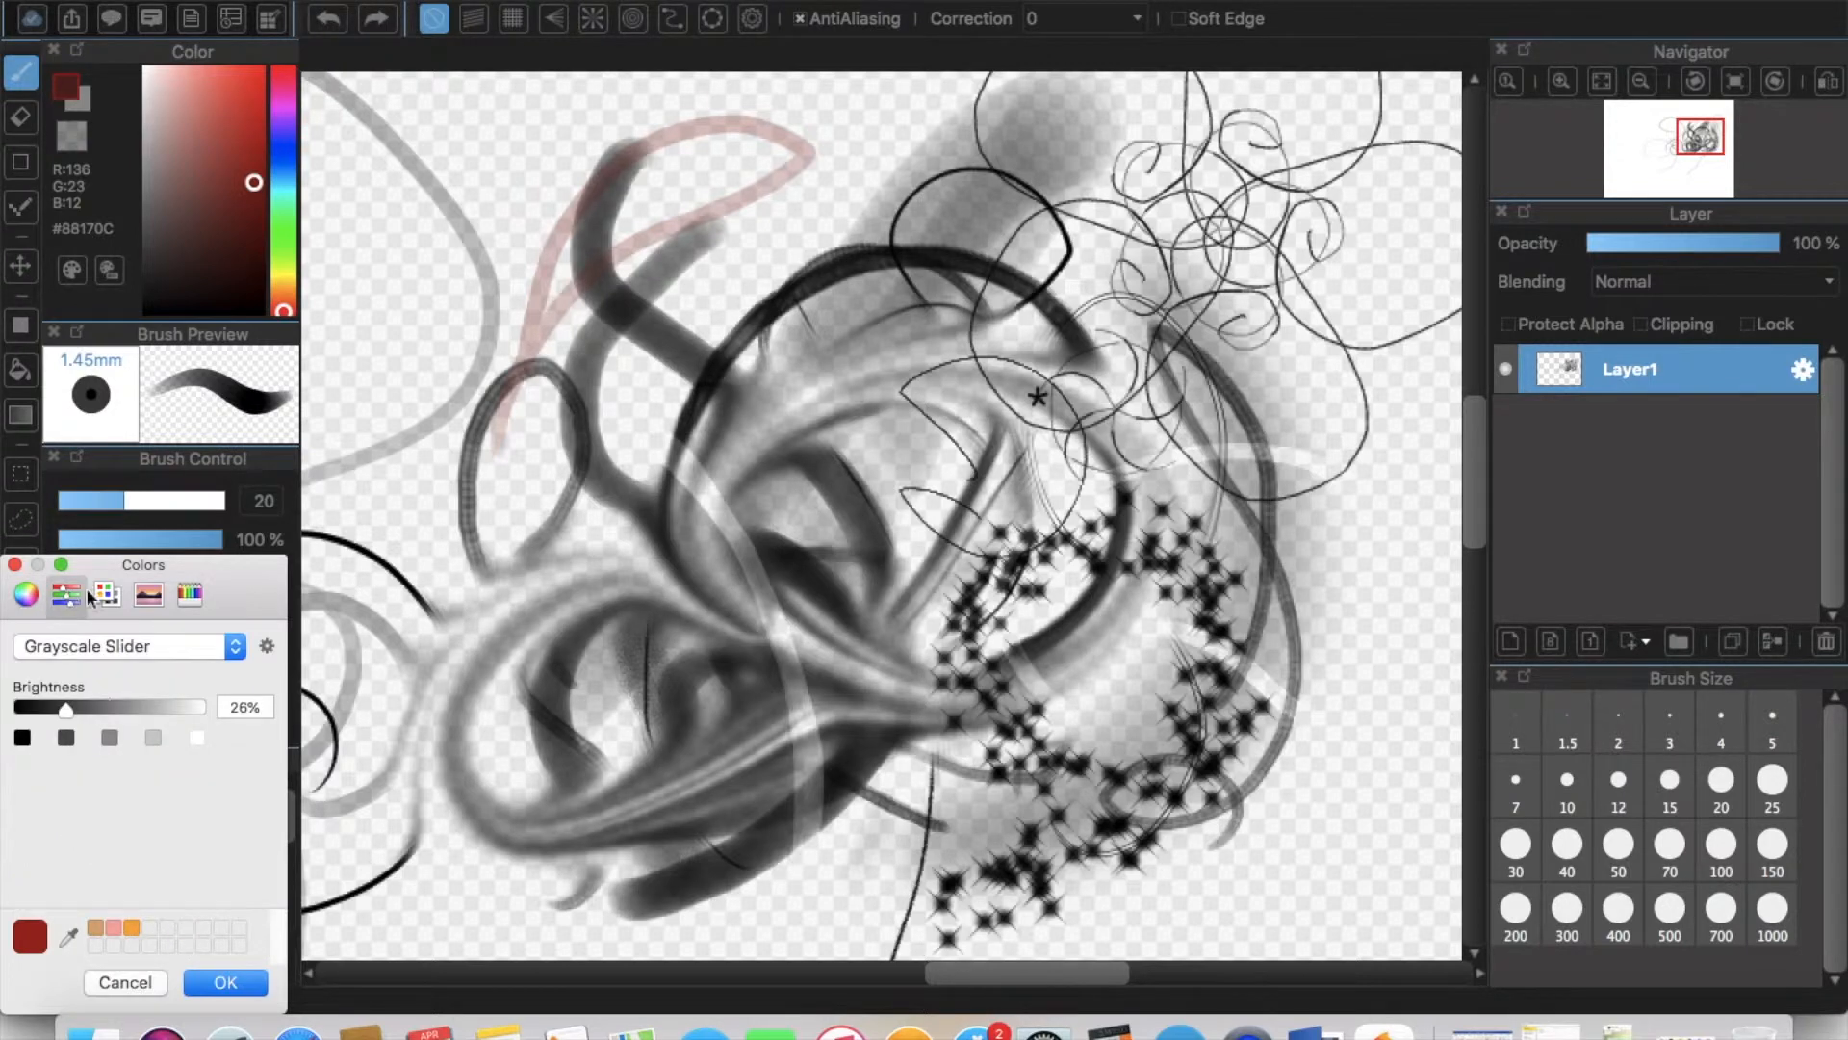
{"action": "left_click", "coordinate": [107, 594]}
{"action": "left_click", "coordinate": [148, 594]}
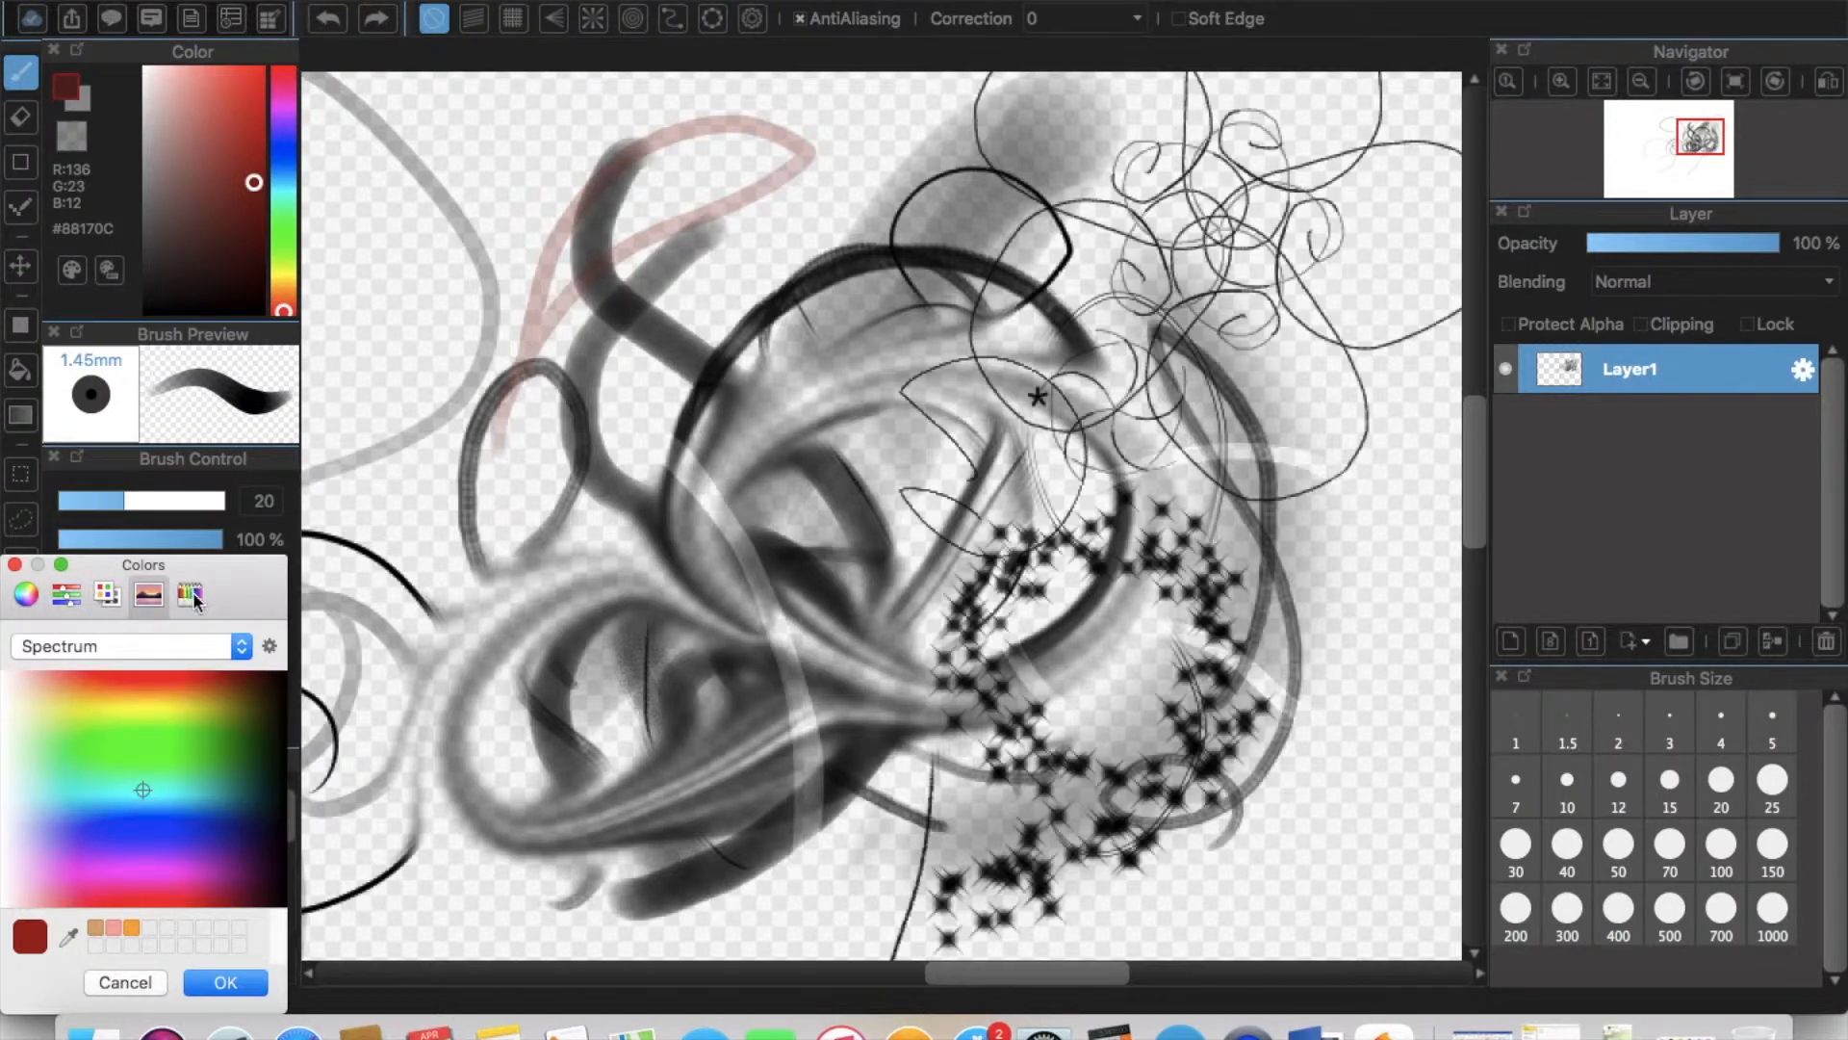
{"action": "left_click", "coordinate": [191, 595]}
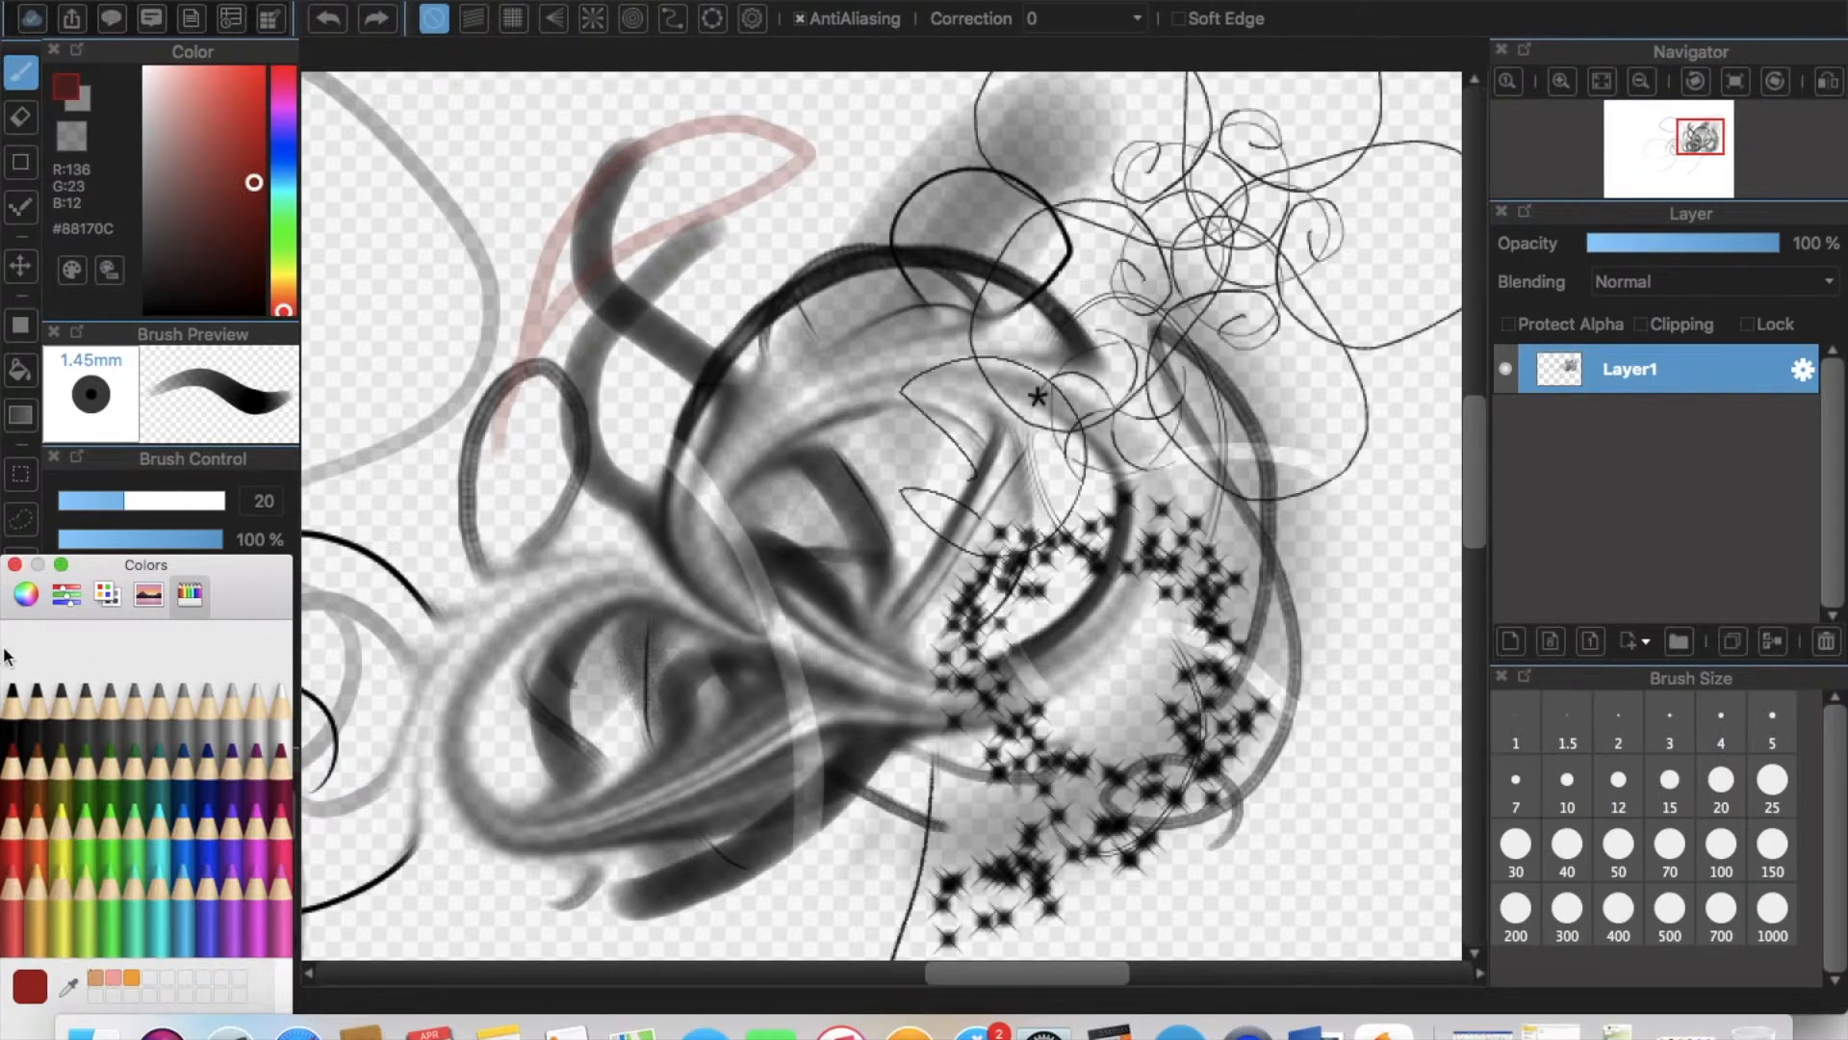
{"action": "left_click", "coordinate": [14, 566]}
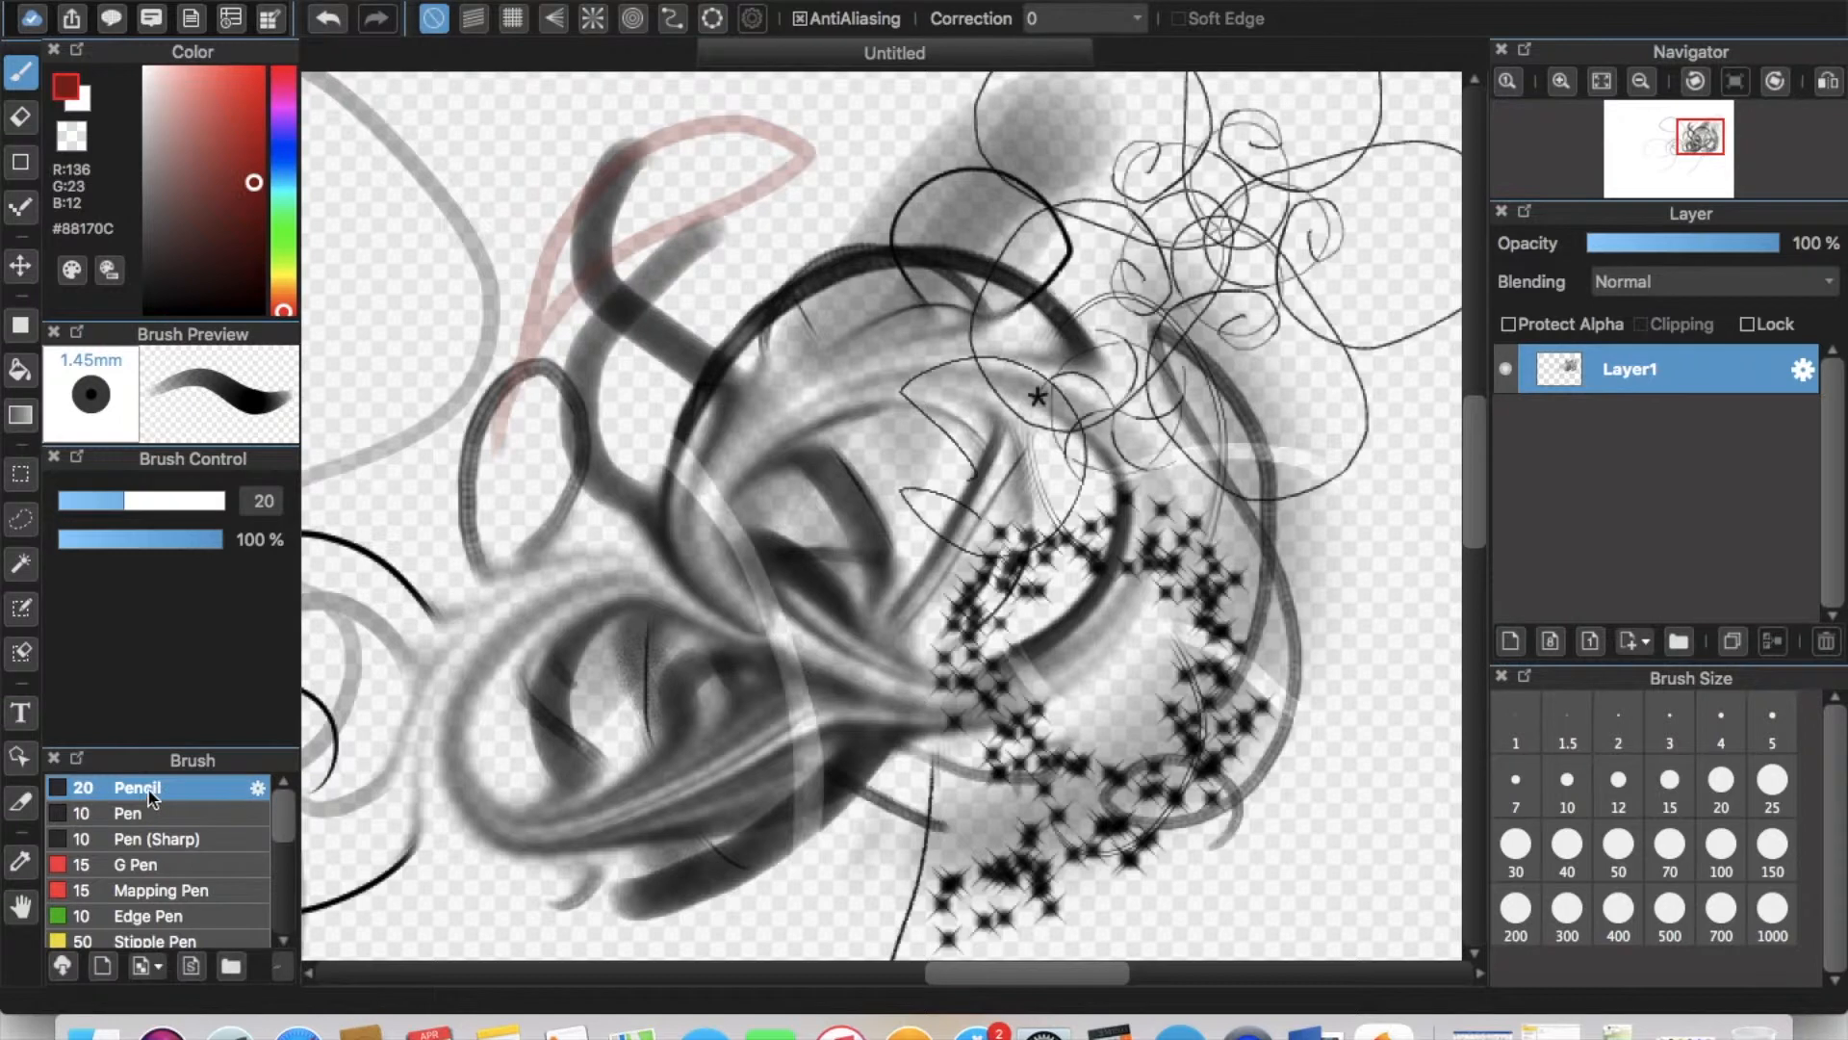
Draw three straight diagonal dark red Pencil strokes at size 20 with the parallel snap.
{"action": "left_click", "coordinate": [474, 21]}
{"action": "left_click_drag", "start_coordinate": [569, 206], "coordinate": [968, 364]}
{"action": "left_click_drag", "start_coordinate": [679, 168], "coordinate": [794, 77]}
{"action": "left_click_drag", "start_coordinate": [525, 260], "coordinate": [1194, 613]}
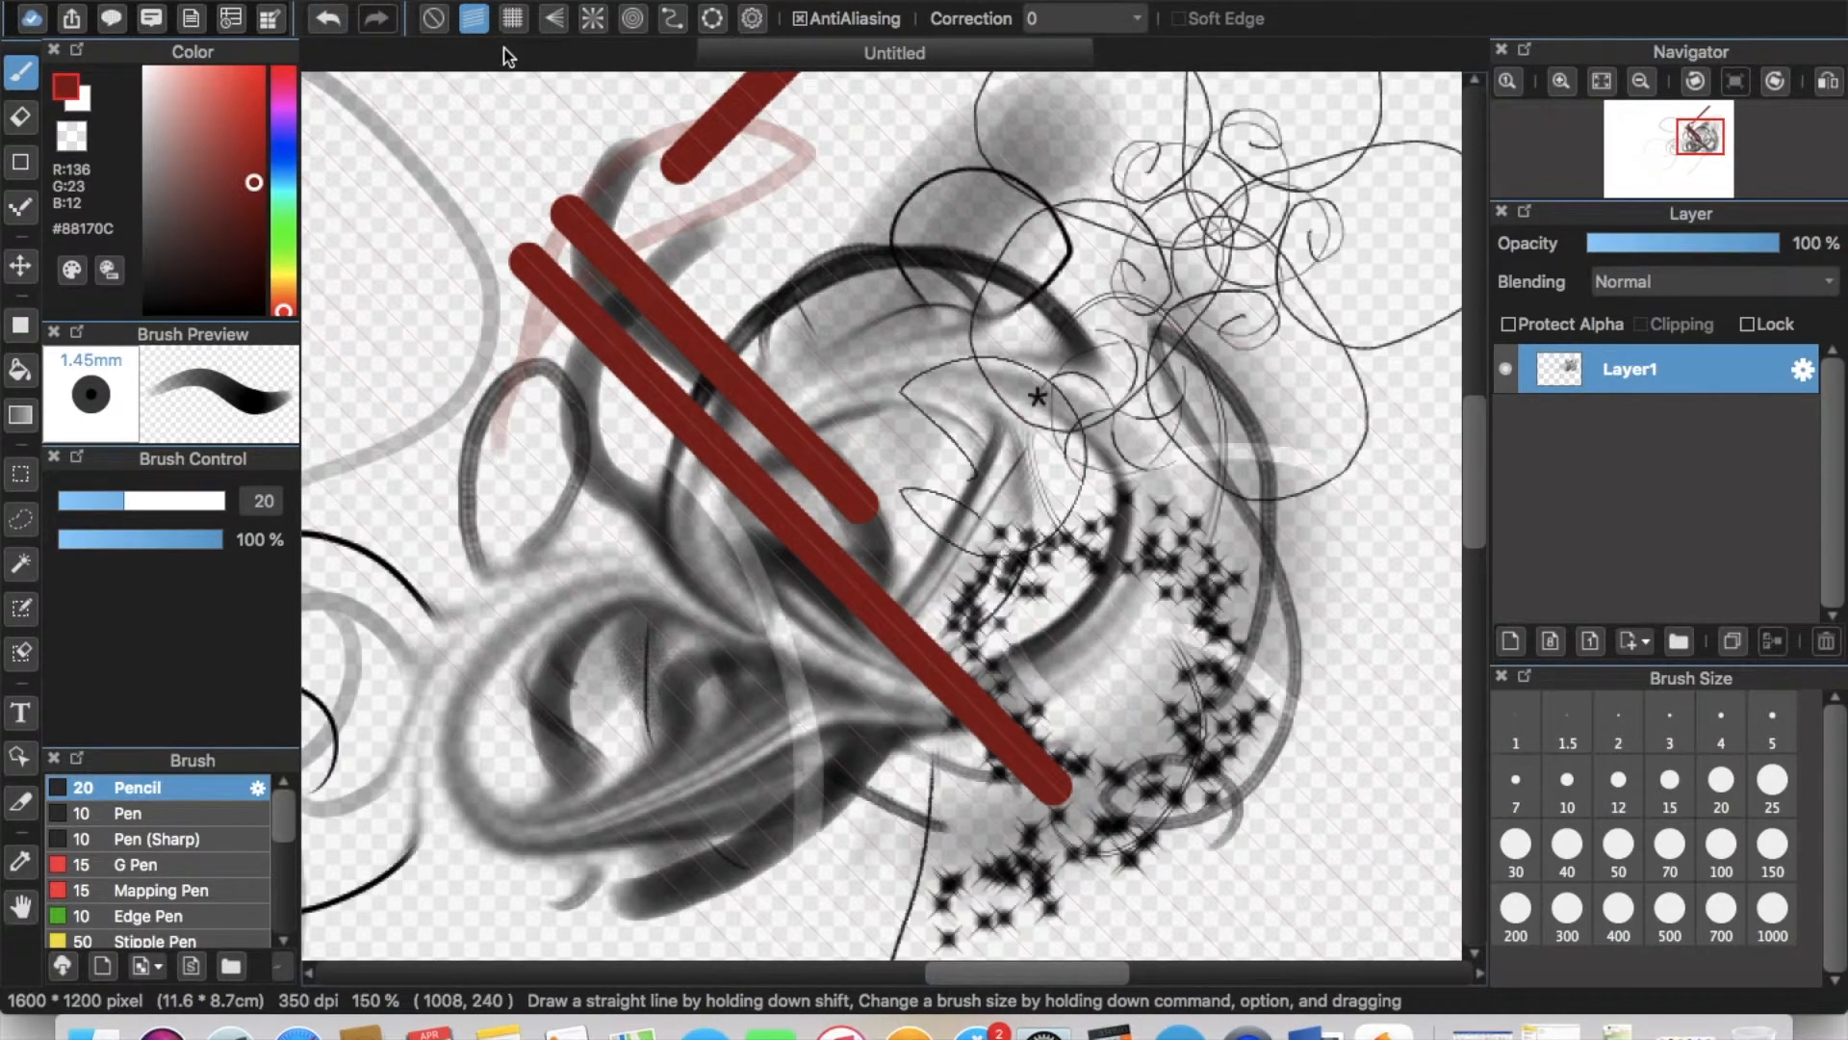
Draw a horizontal red stroke with the crisscross snap and converging strokes below it with the vanishing point snap.
{"action": "left_click", "coordinate": [513, 18]}
{"action": "left_click_drag", "start_coordinate": [525, 440], "coordinate": [1115, 440]}
{"action": "left_click", "coordinate": [554, 19]}
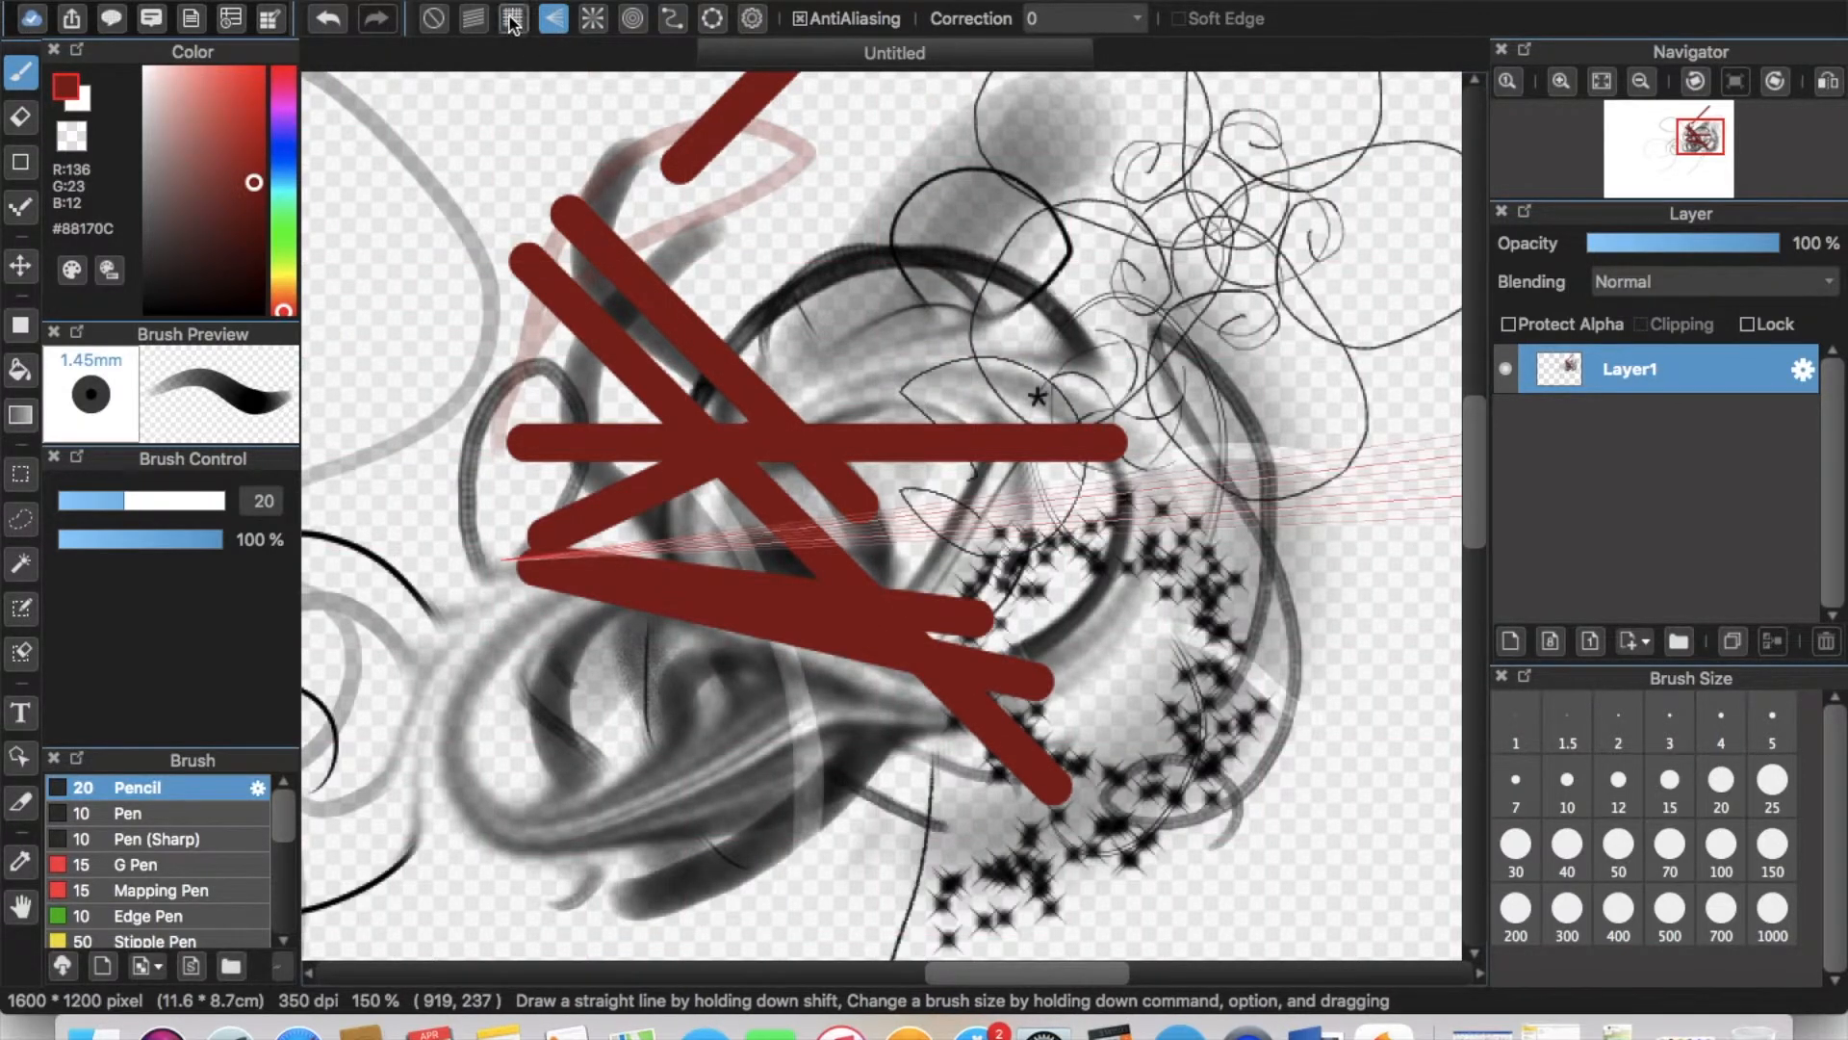
Draw two straight red strokes across the scribbles with the radial snap and switch to the concentric circle snap.
{"action": "left_click", "coordinate": [591, 19]}
{"action": "left_click_drag", "start_coordinate": [635, 221], "coordinate": [1311, 289]}
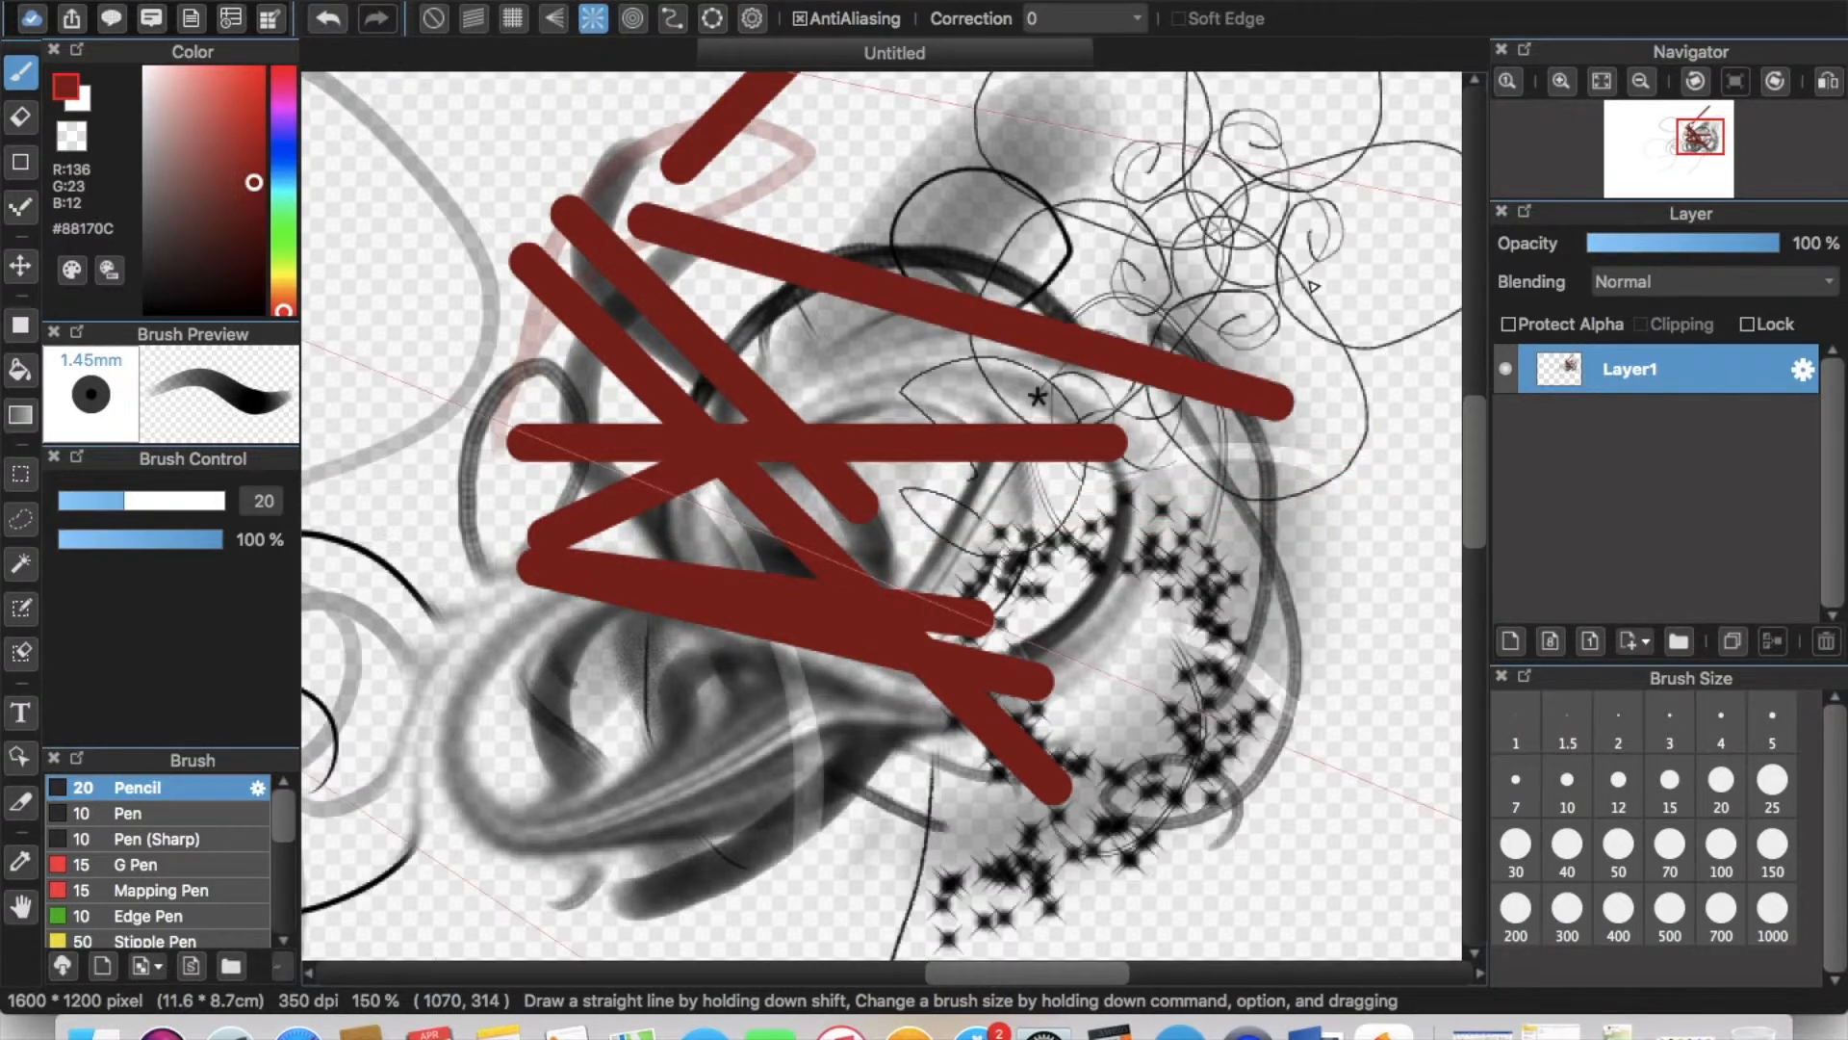
{"action": "left_click_drag", "start_coordinate": [748, 530], "coordinate": [1175, 375]}
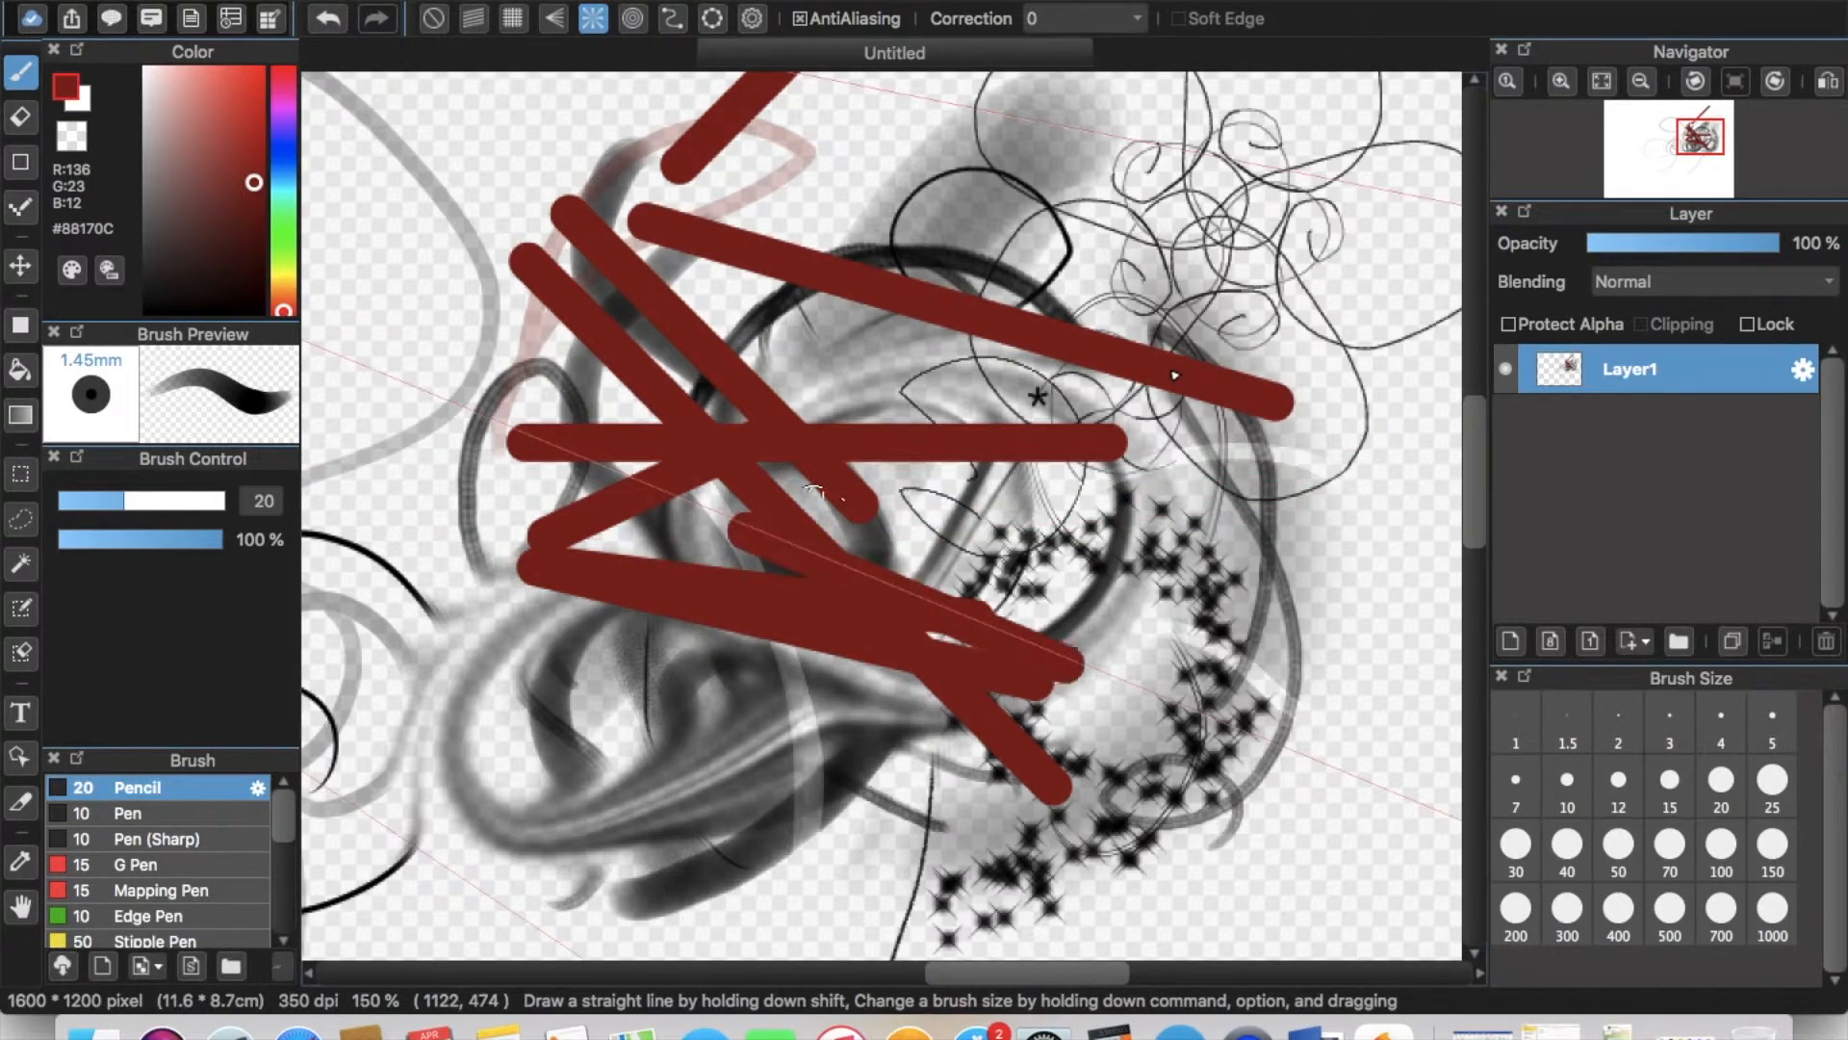
{"action": "left_click", "coordinate": [634, 18]}
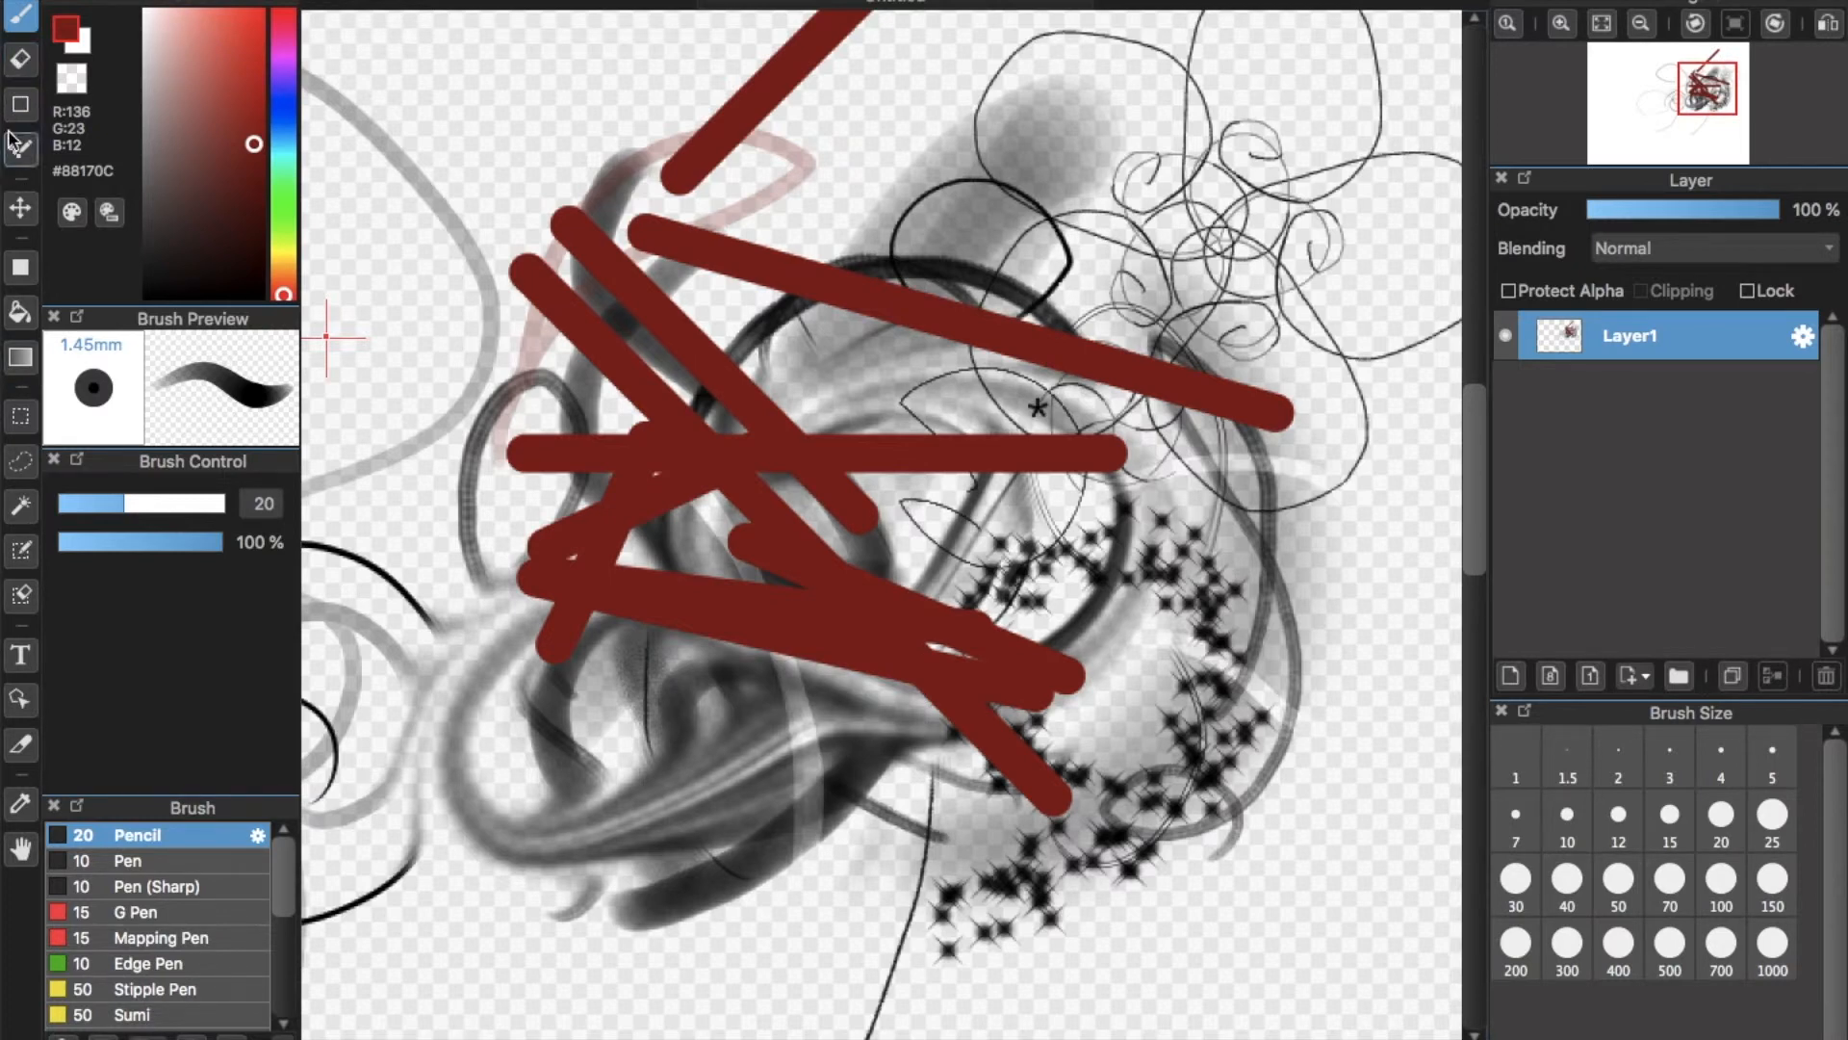
Go through the eraser, shape, move, fill, bucket and gradient tools one after another.
{"action": "left_click", "coordinate": [20, 58]}
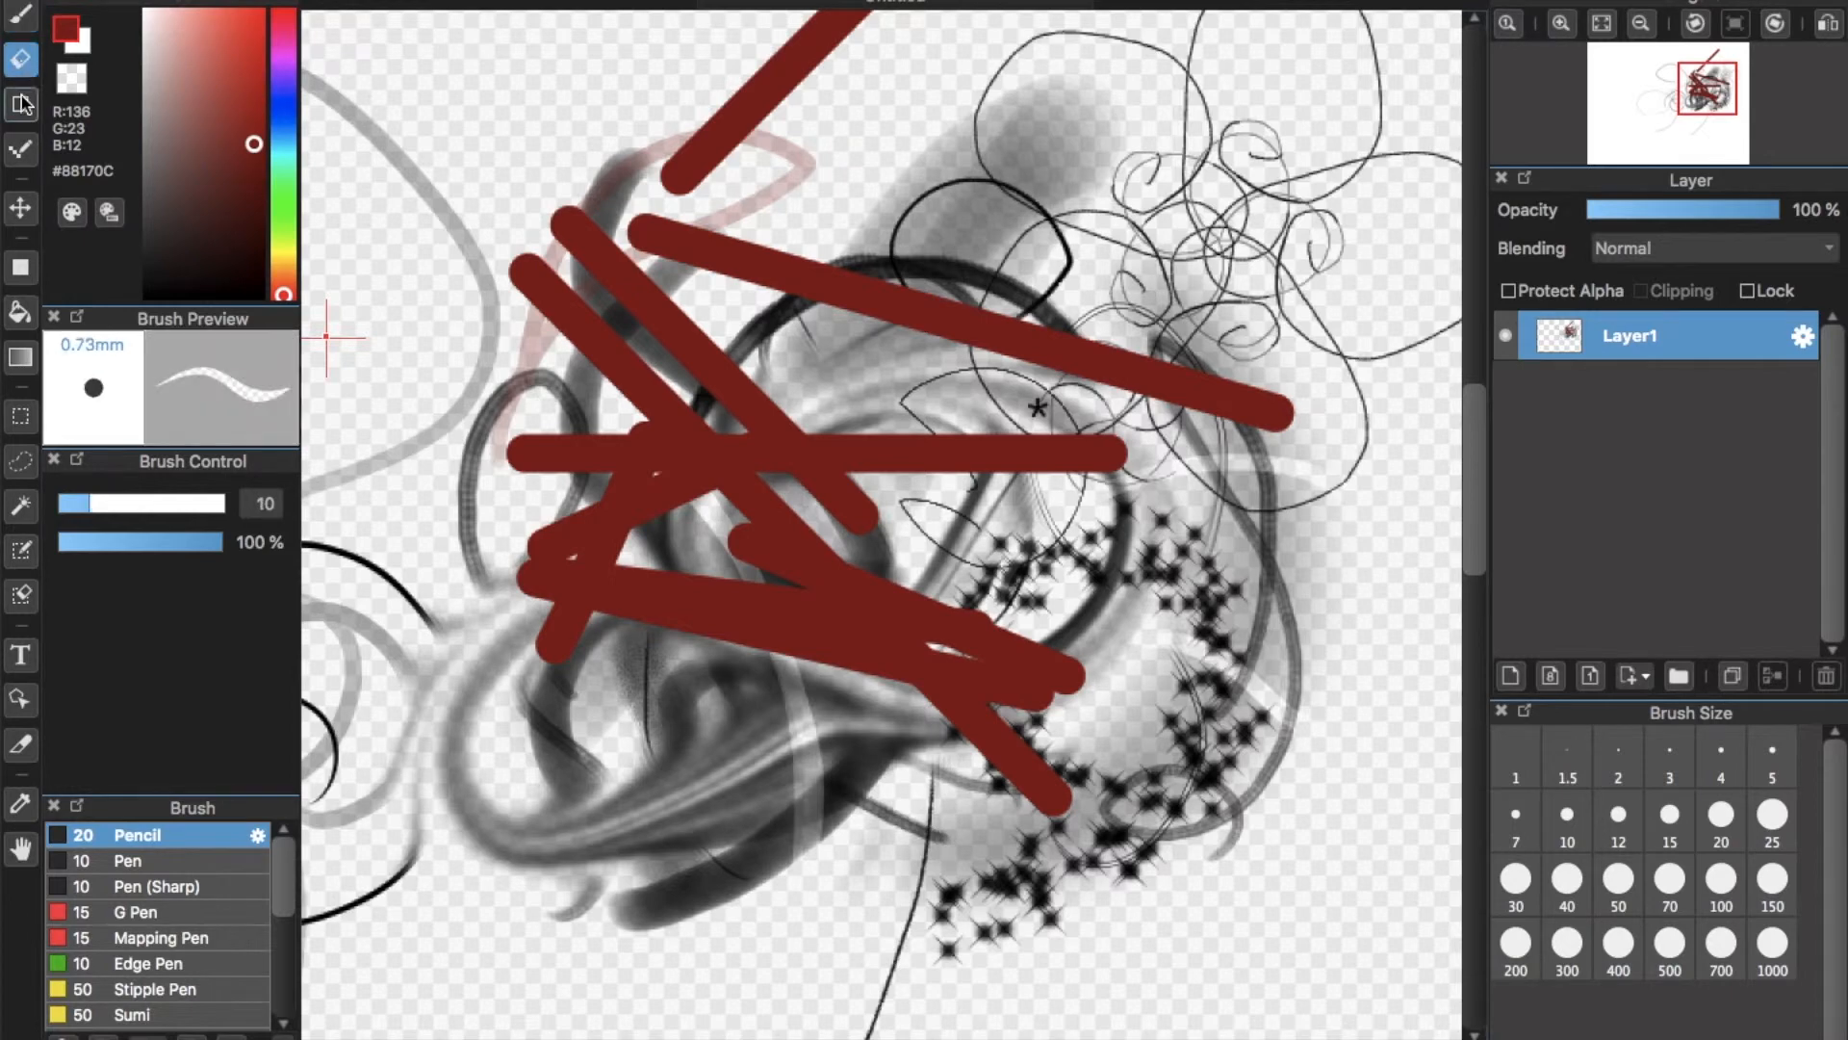
{"action": "left_click", "coordinate": [20, 103]}
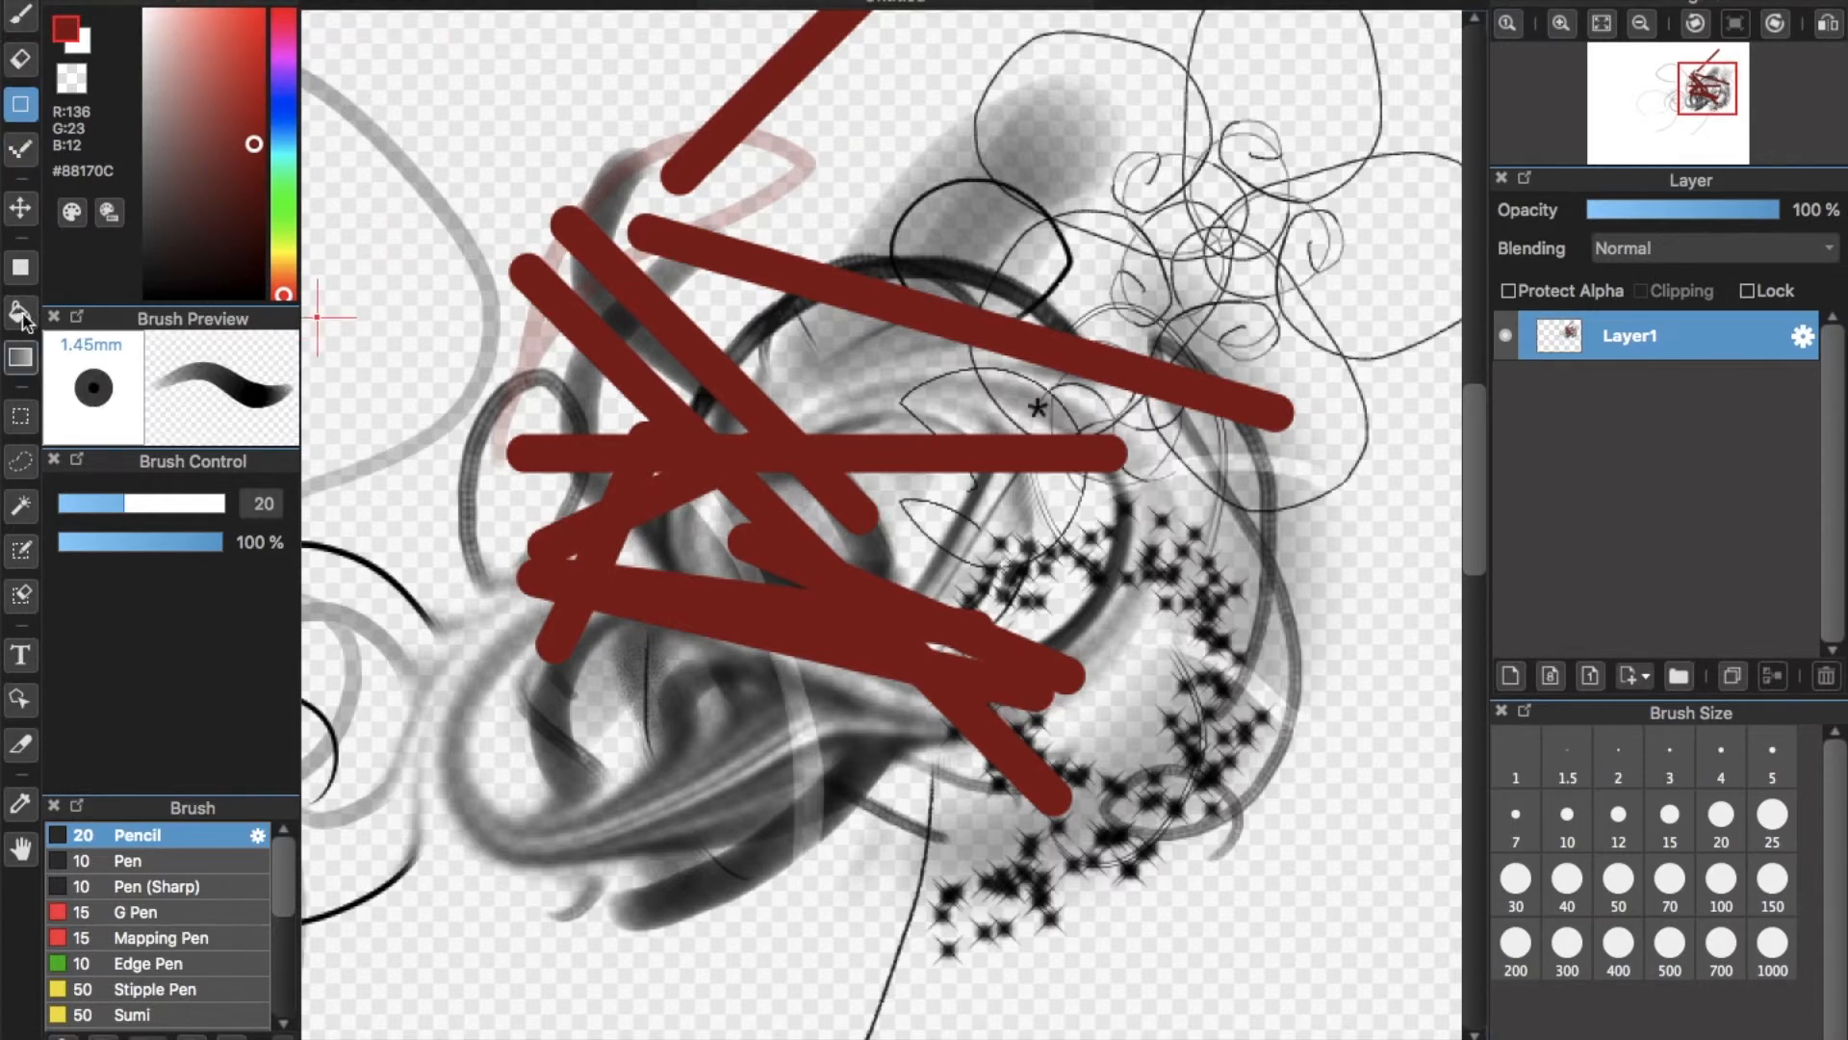
{"action": "left_click", "coordinate": [12, 152]}
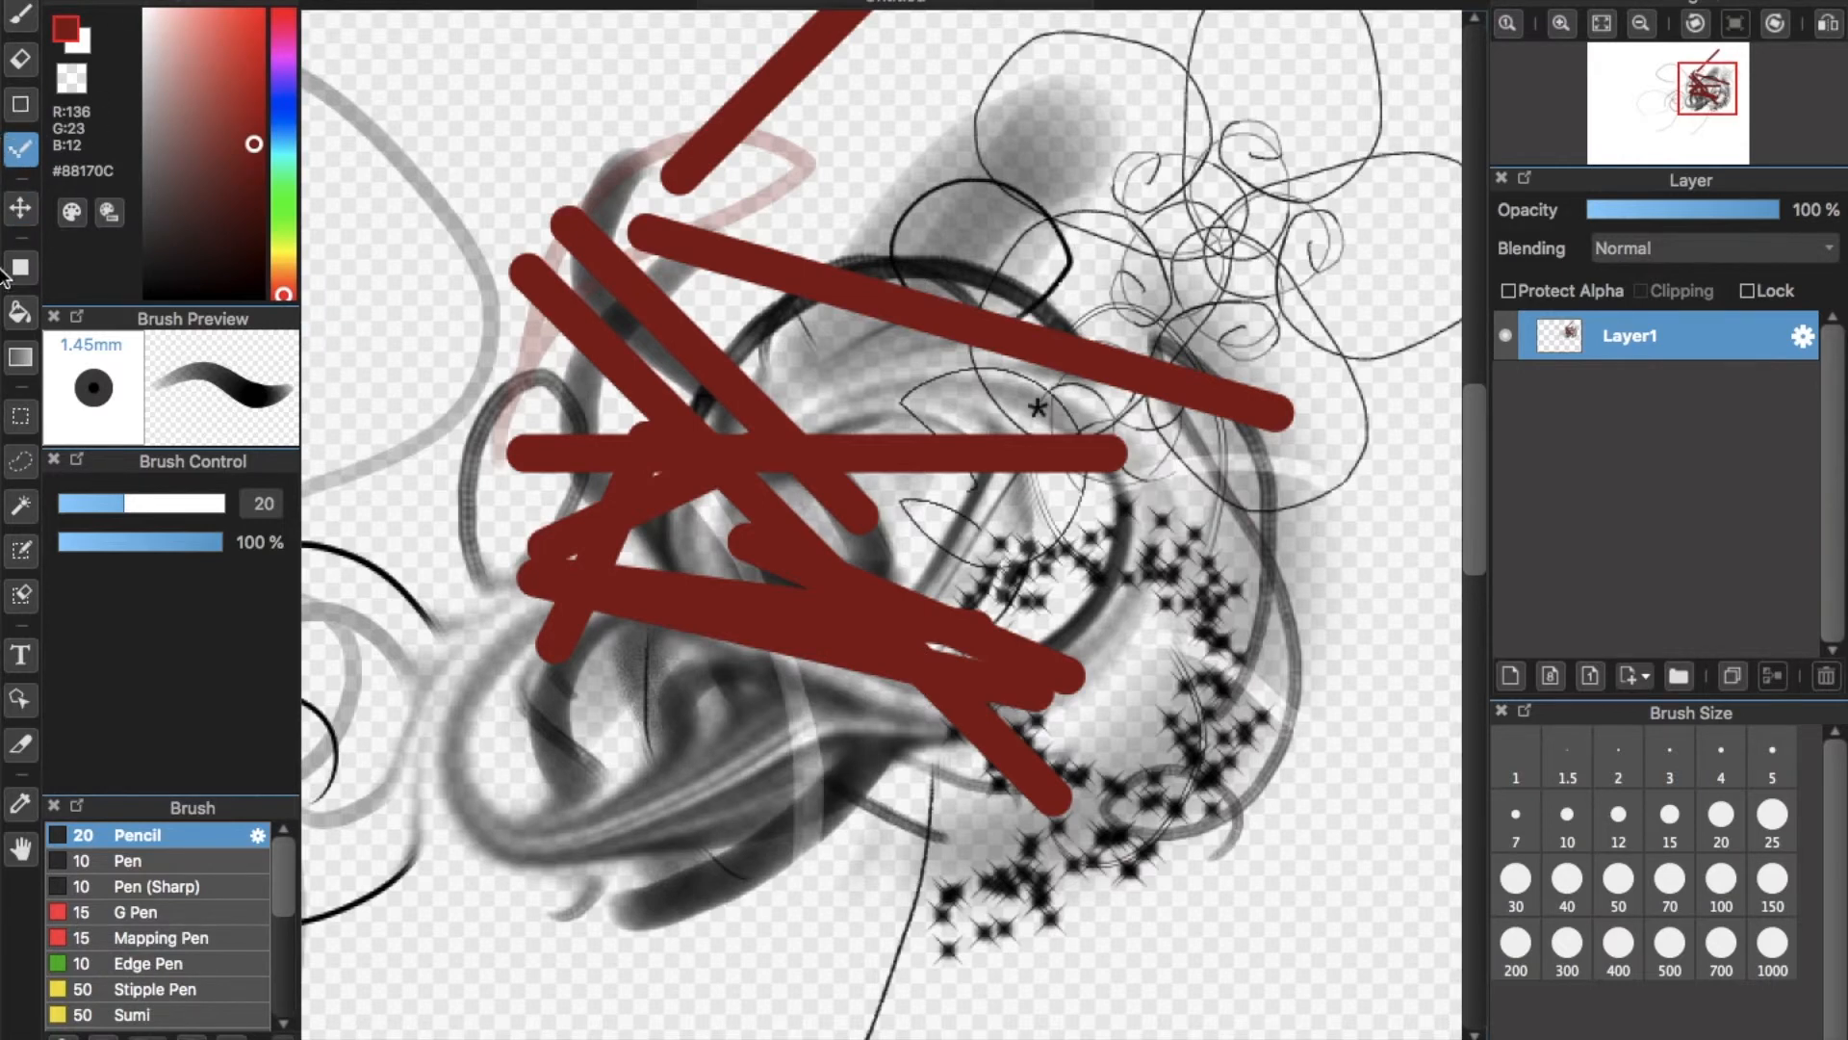
{"action": "left_click", "coordinate": [20, 207]}
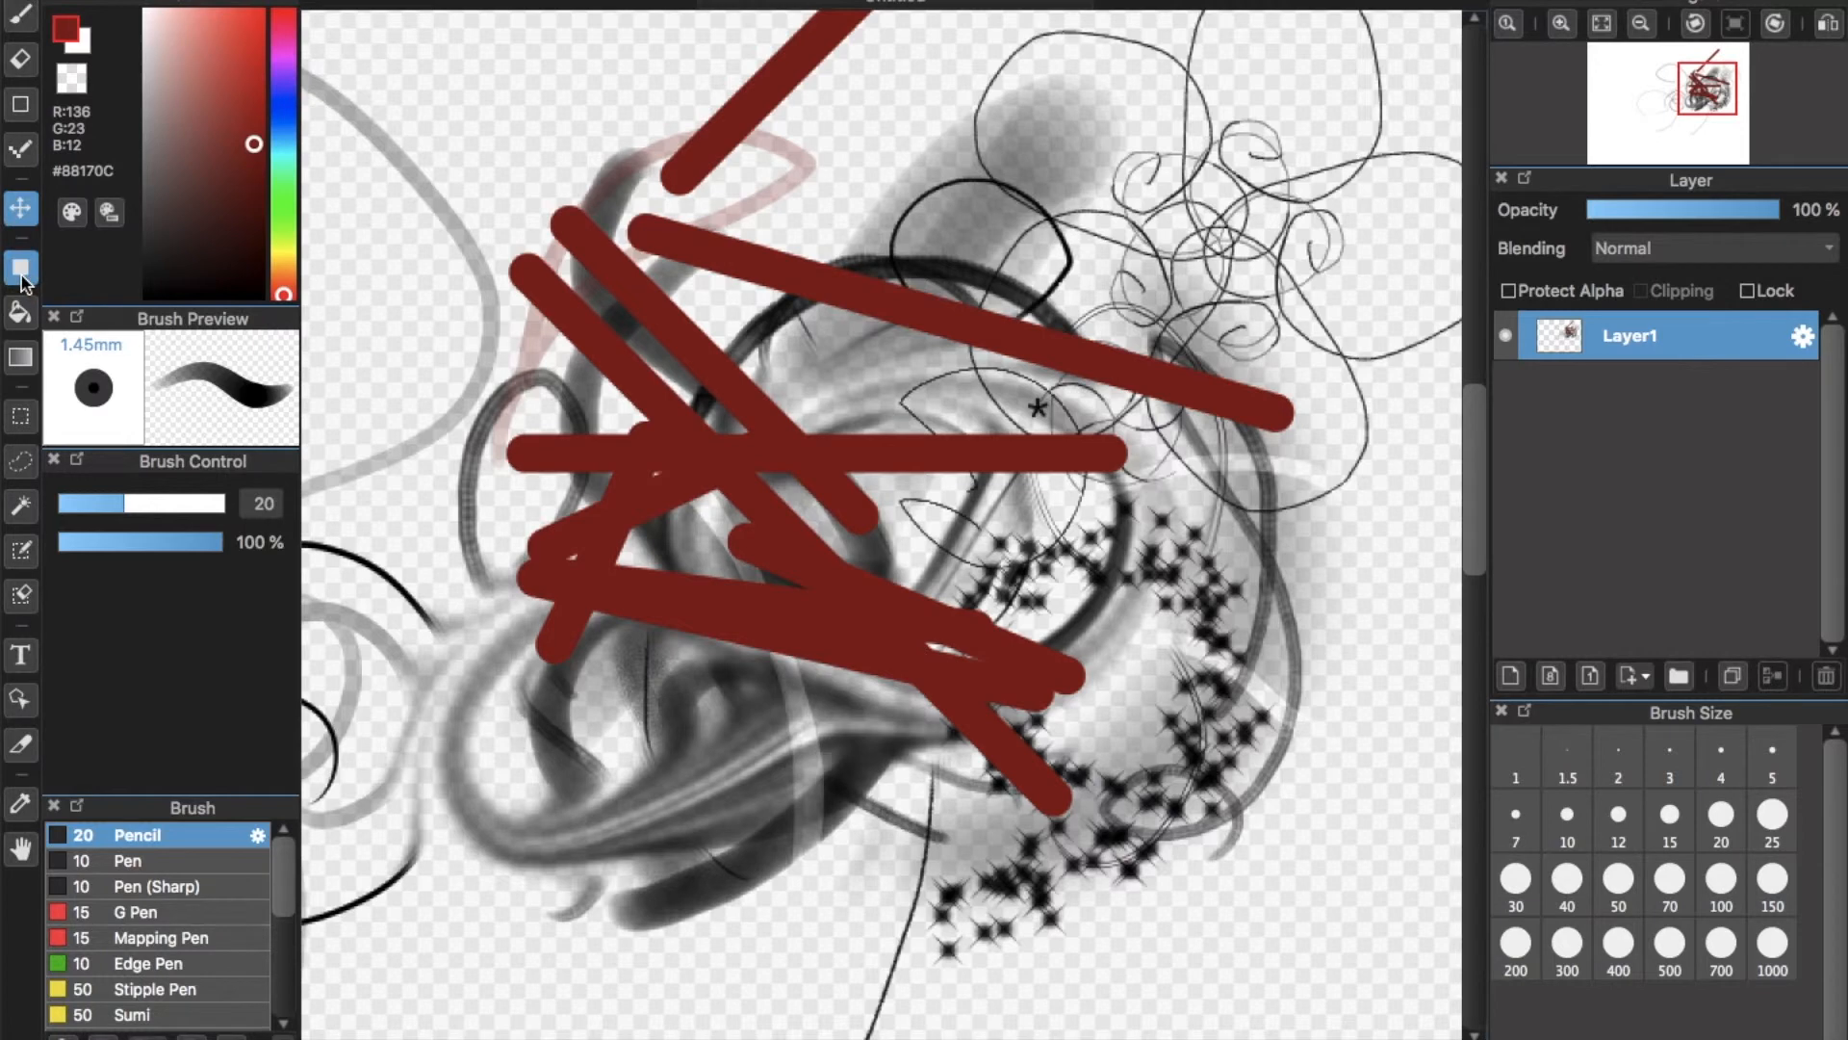
{"action": "left_click", "coordinate": [20, 267]}
{"action": "left_click", "coordinate": [25, 315]}
{"action": "left_click", "coordinate": [22, 358]}
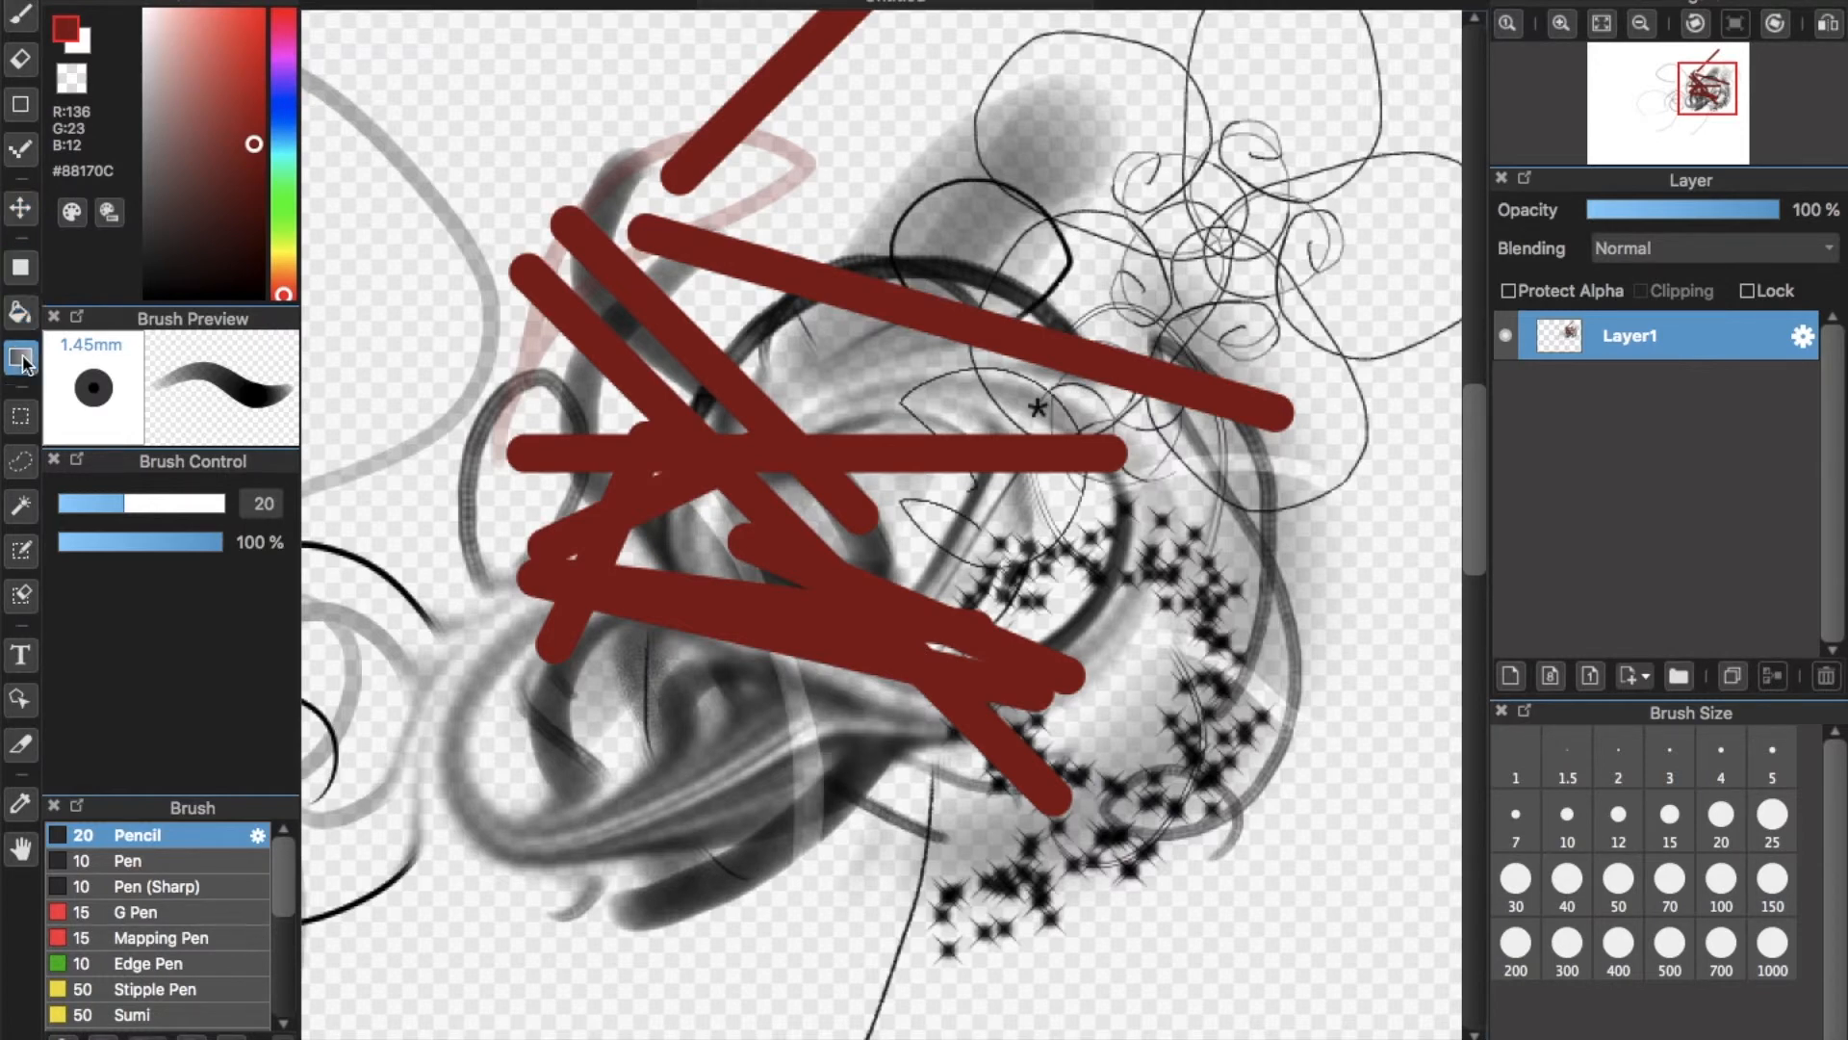
Go through the selection, lasso, magic wand, select pen, text, operation, divide, eyedropper and hand tools one after another.
{"action": "left_click", "coordinate": [23, 417]}
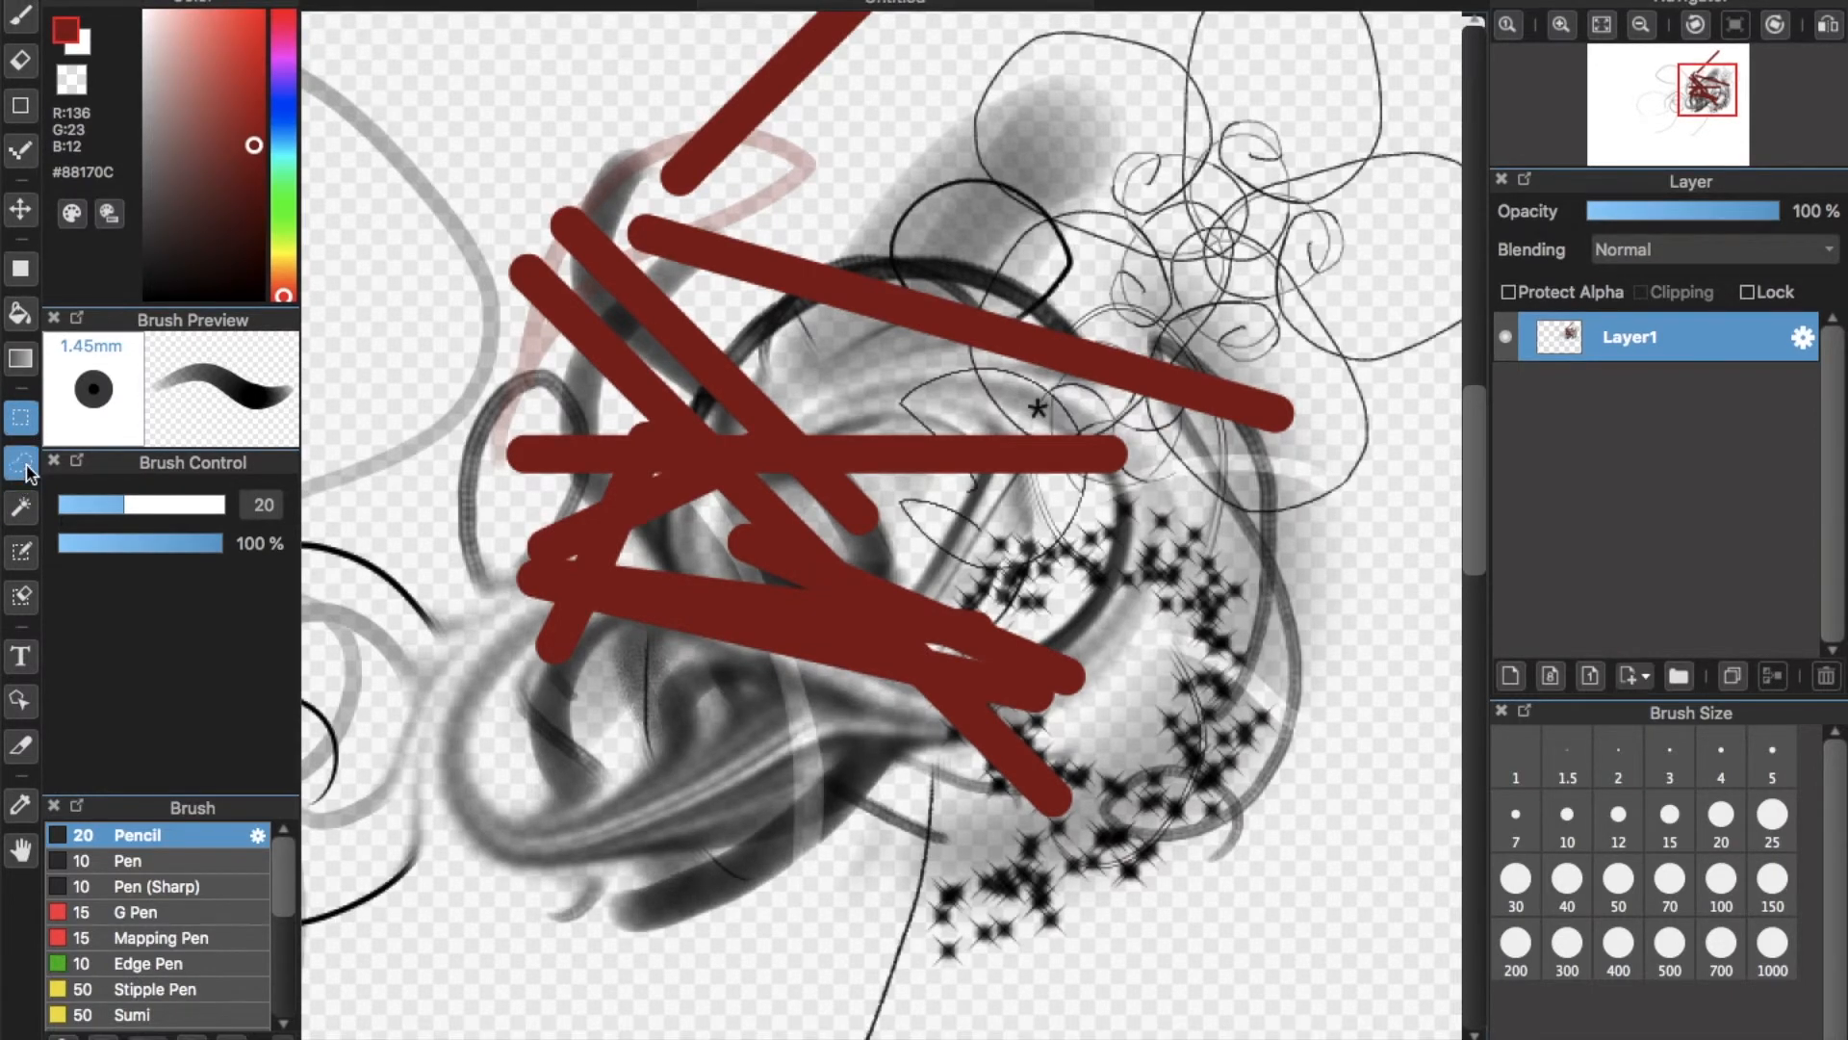
{"action": "left_click", "coordinate": [21, 463]}
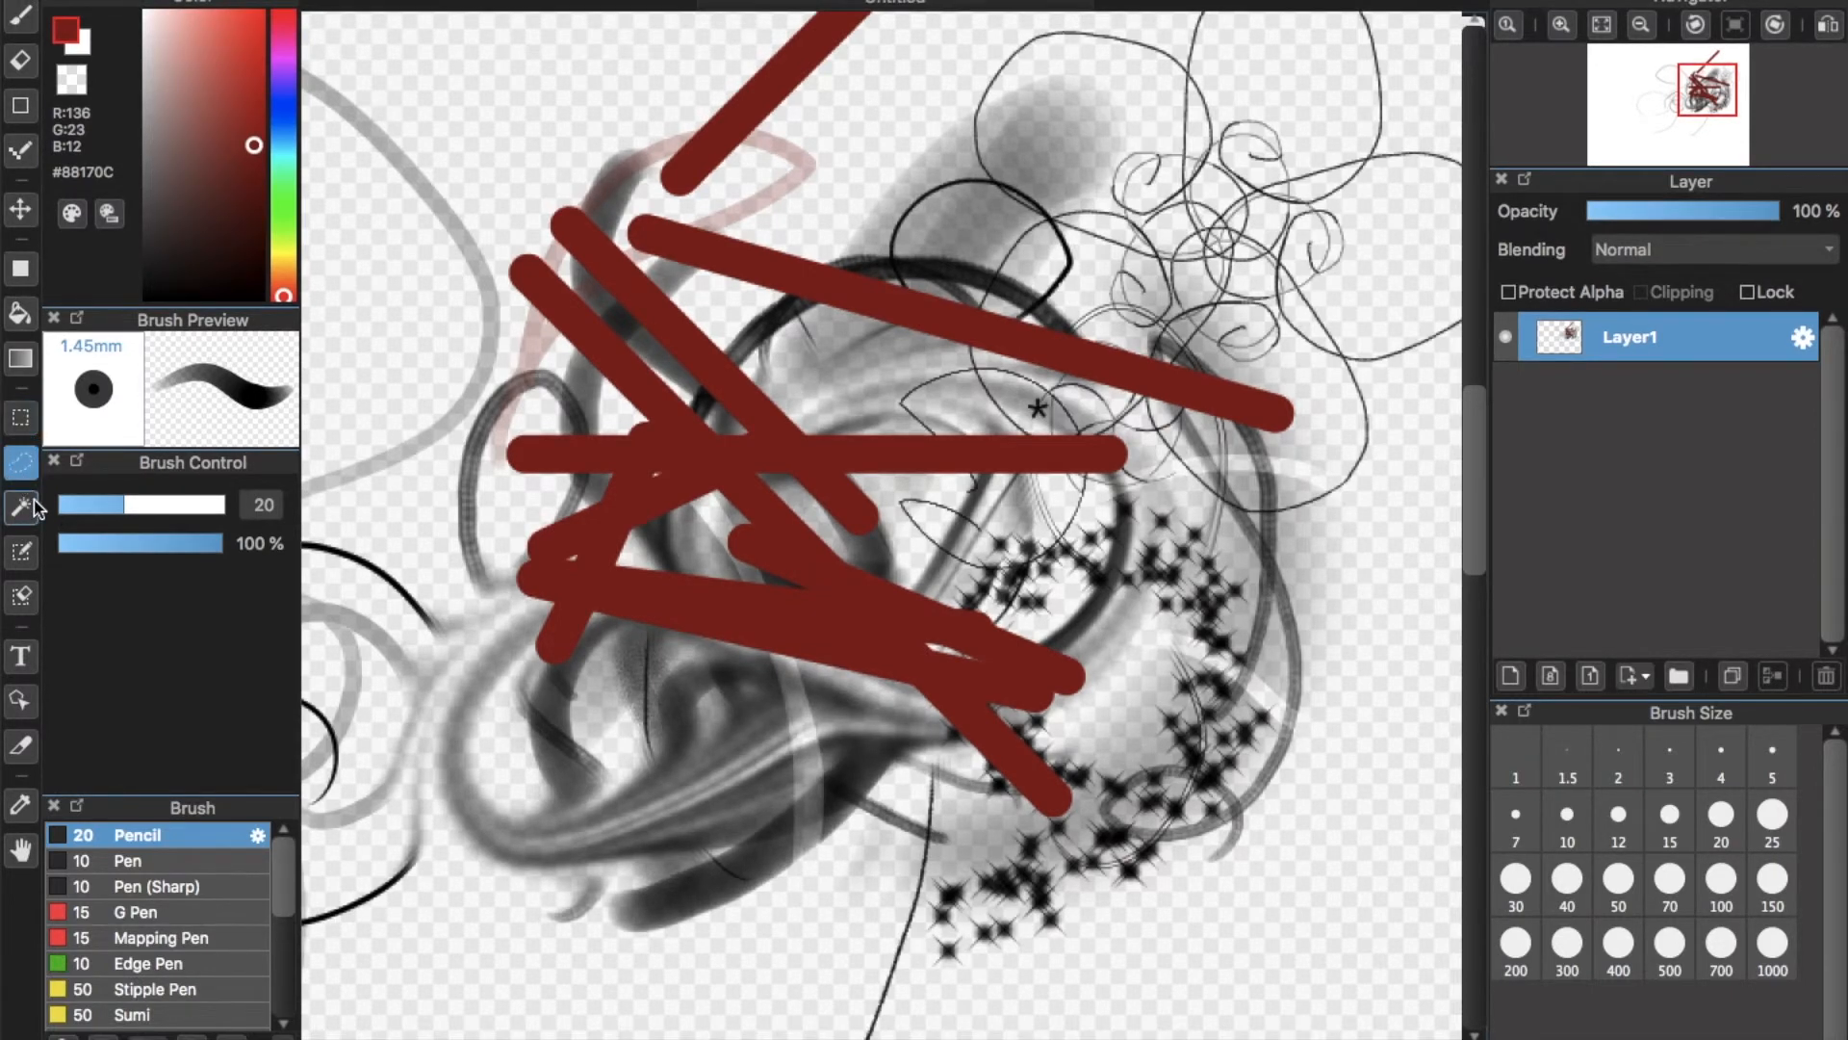
{"action": "left_click", "coordinate": [23, 506]}
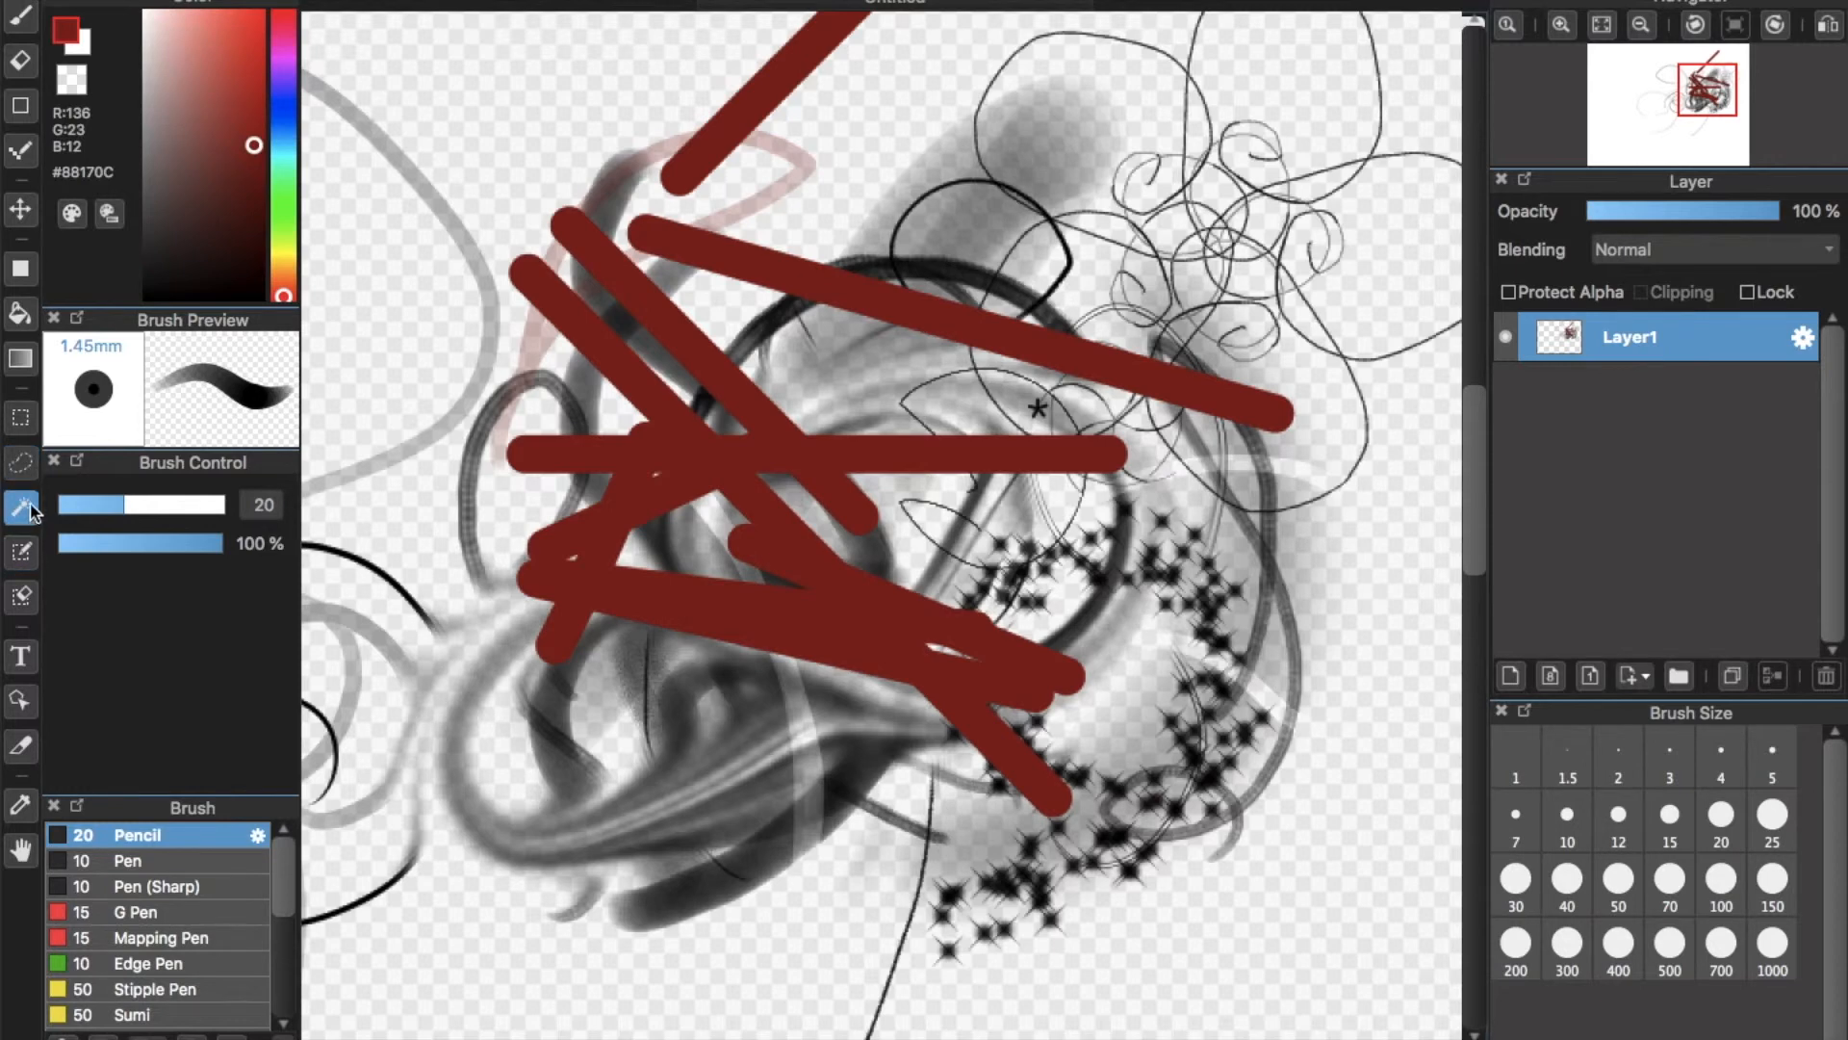
{"action": "left_click", "coordinate": [19, 556]}
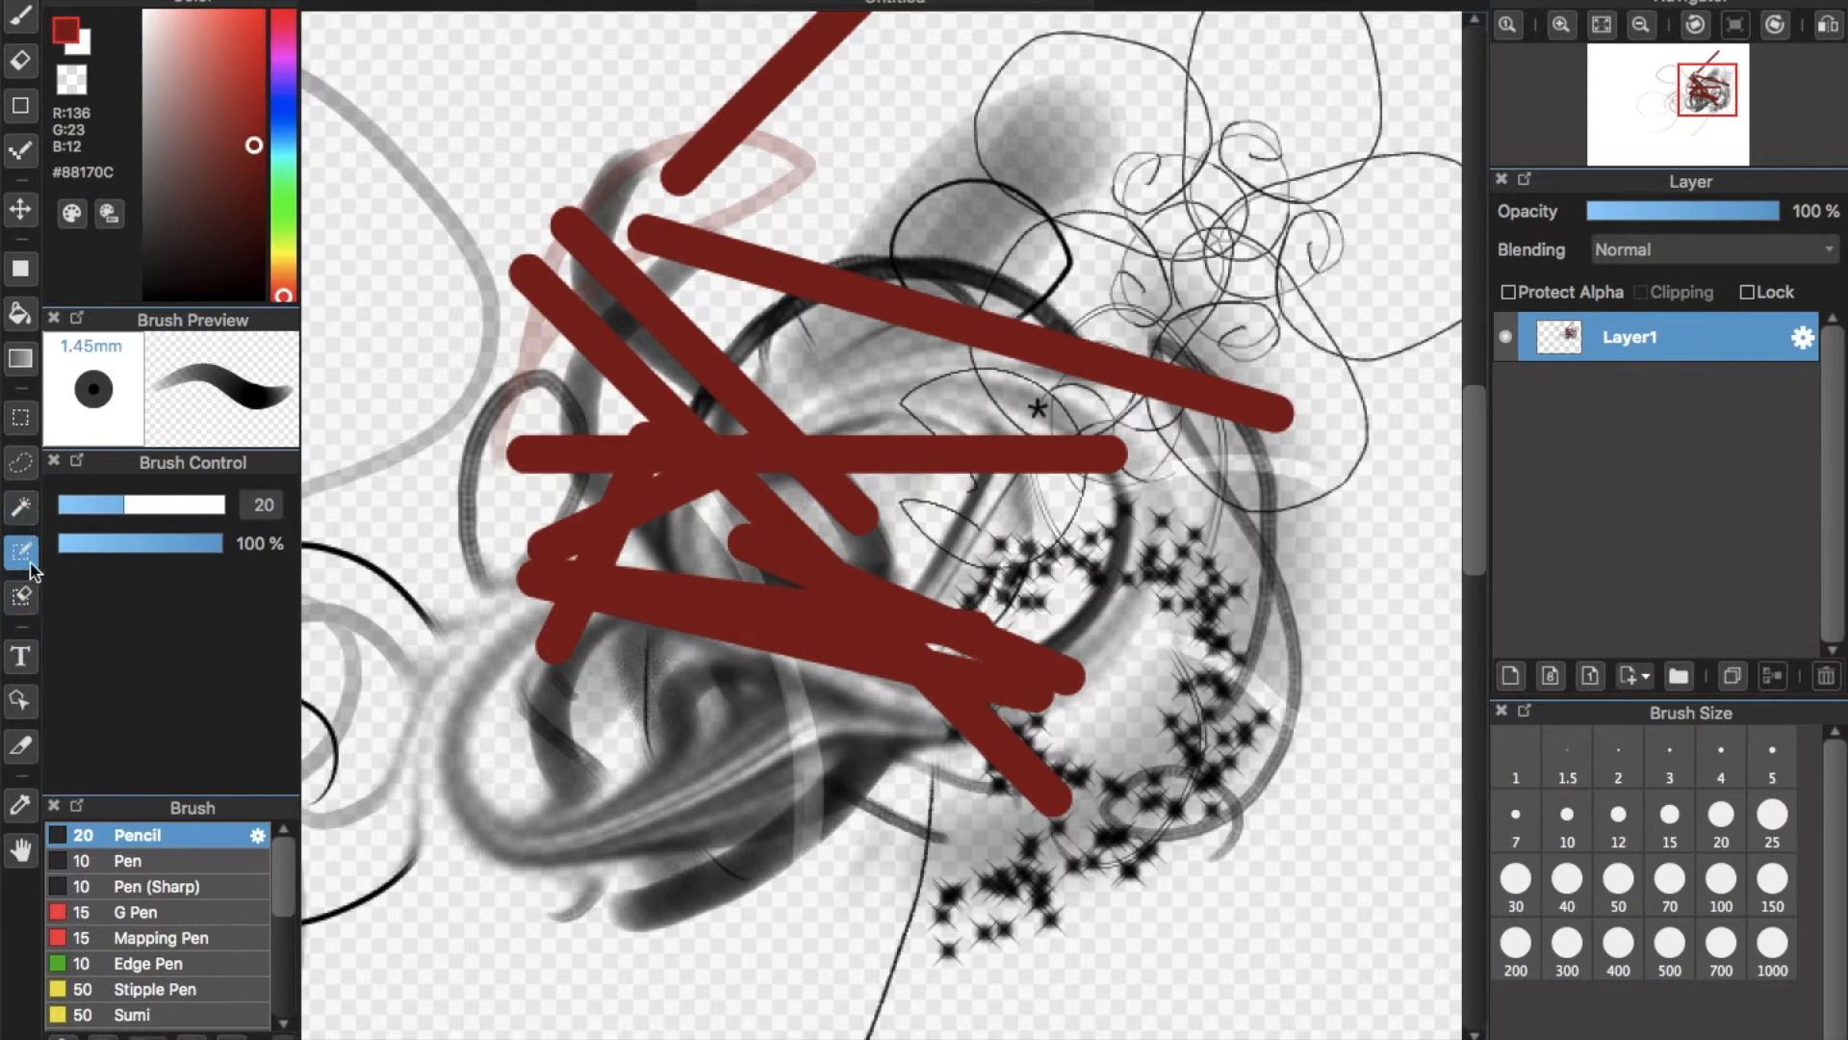
{"action": "left_click", "coordinate": [37, 660]}
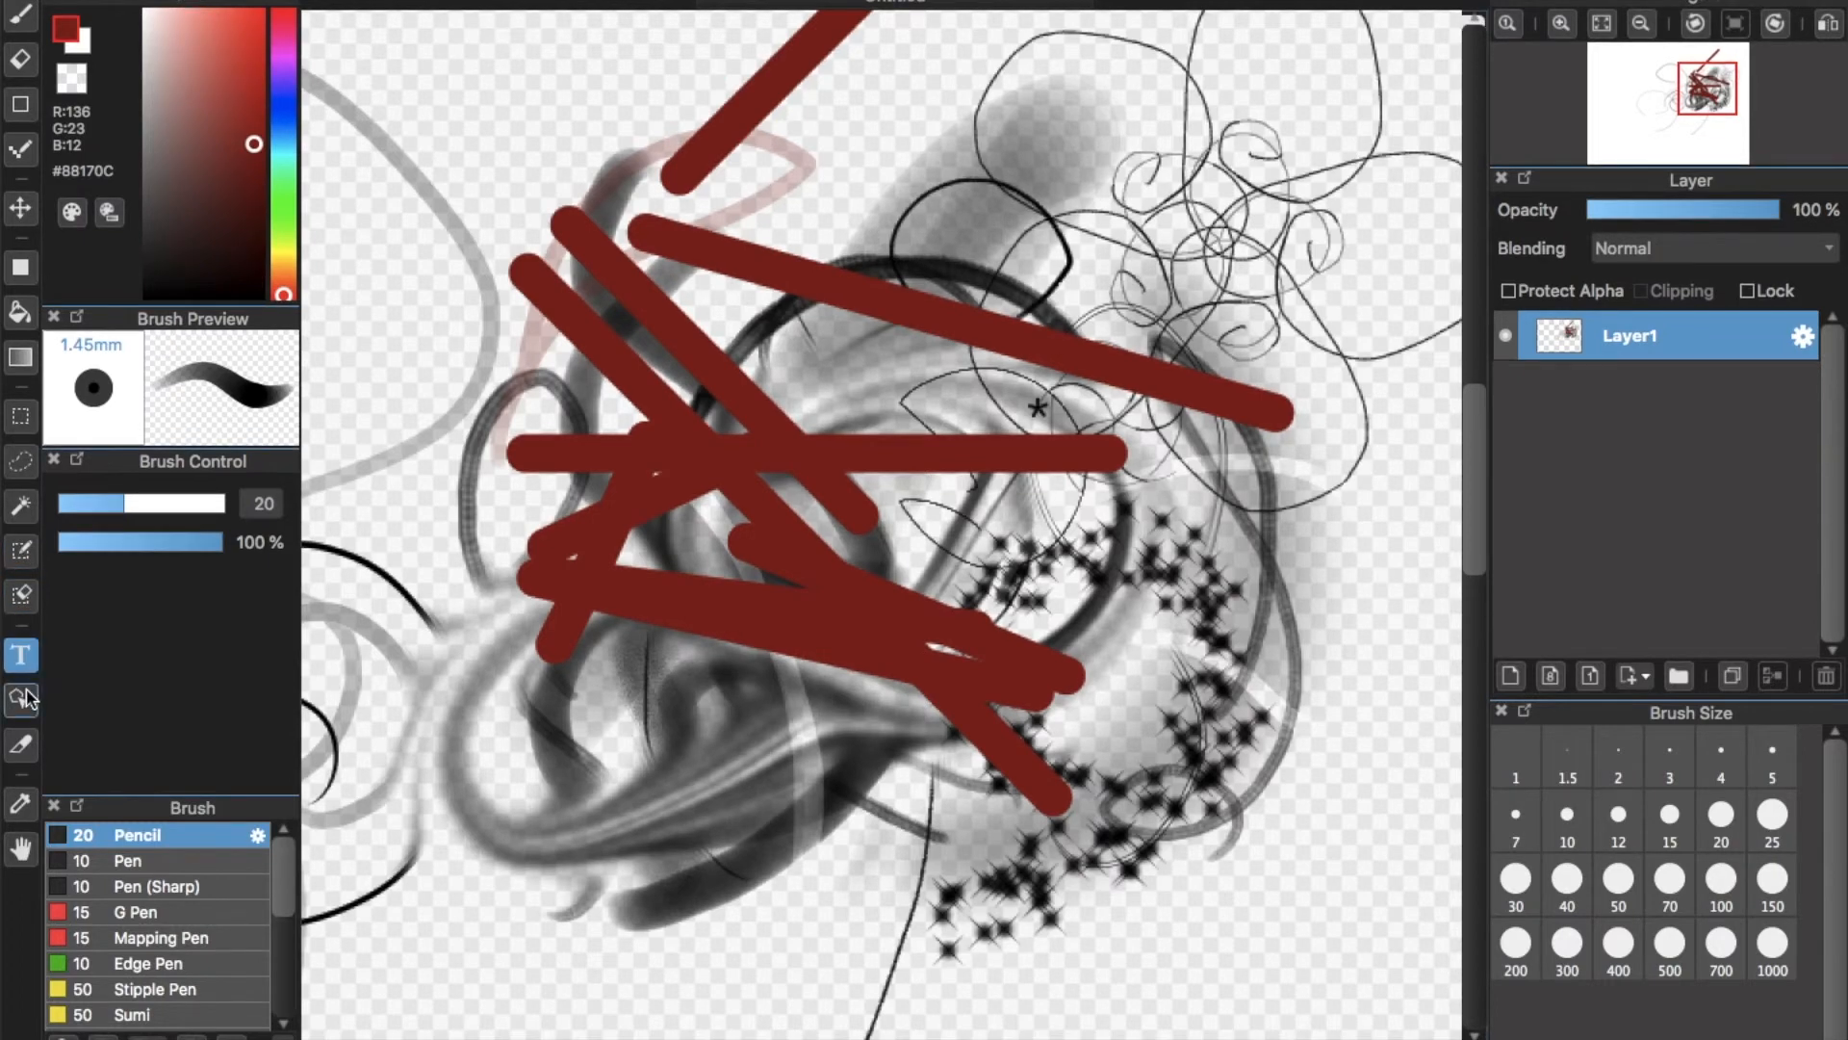
{"action": "left_click", "coordinate": [37, 705]}
{"action": "left_click", "coordinate": [21, 747]}
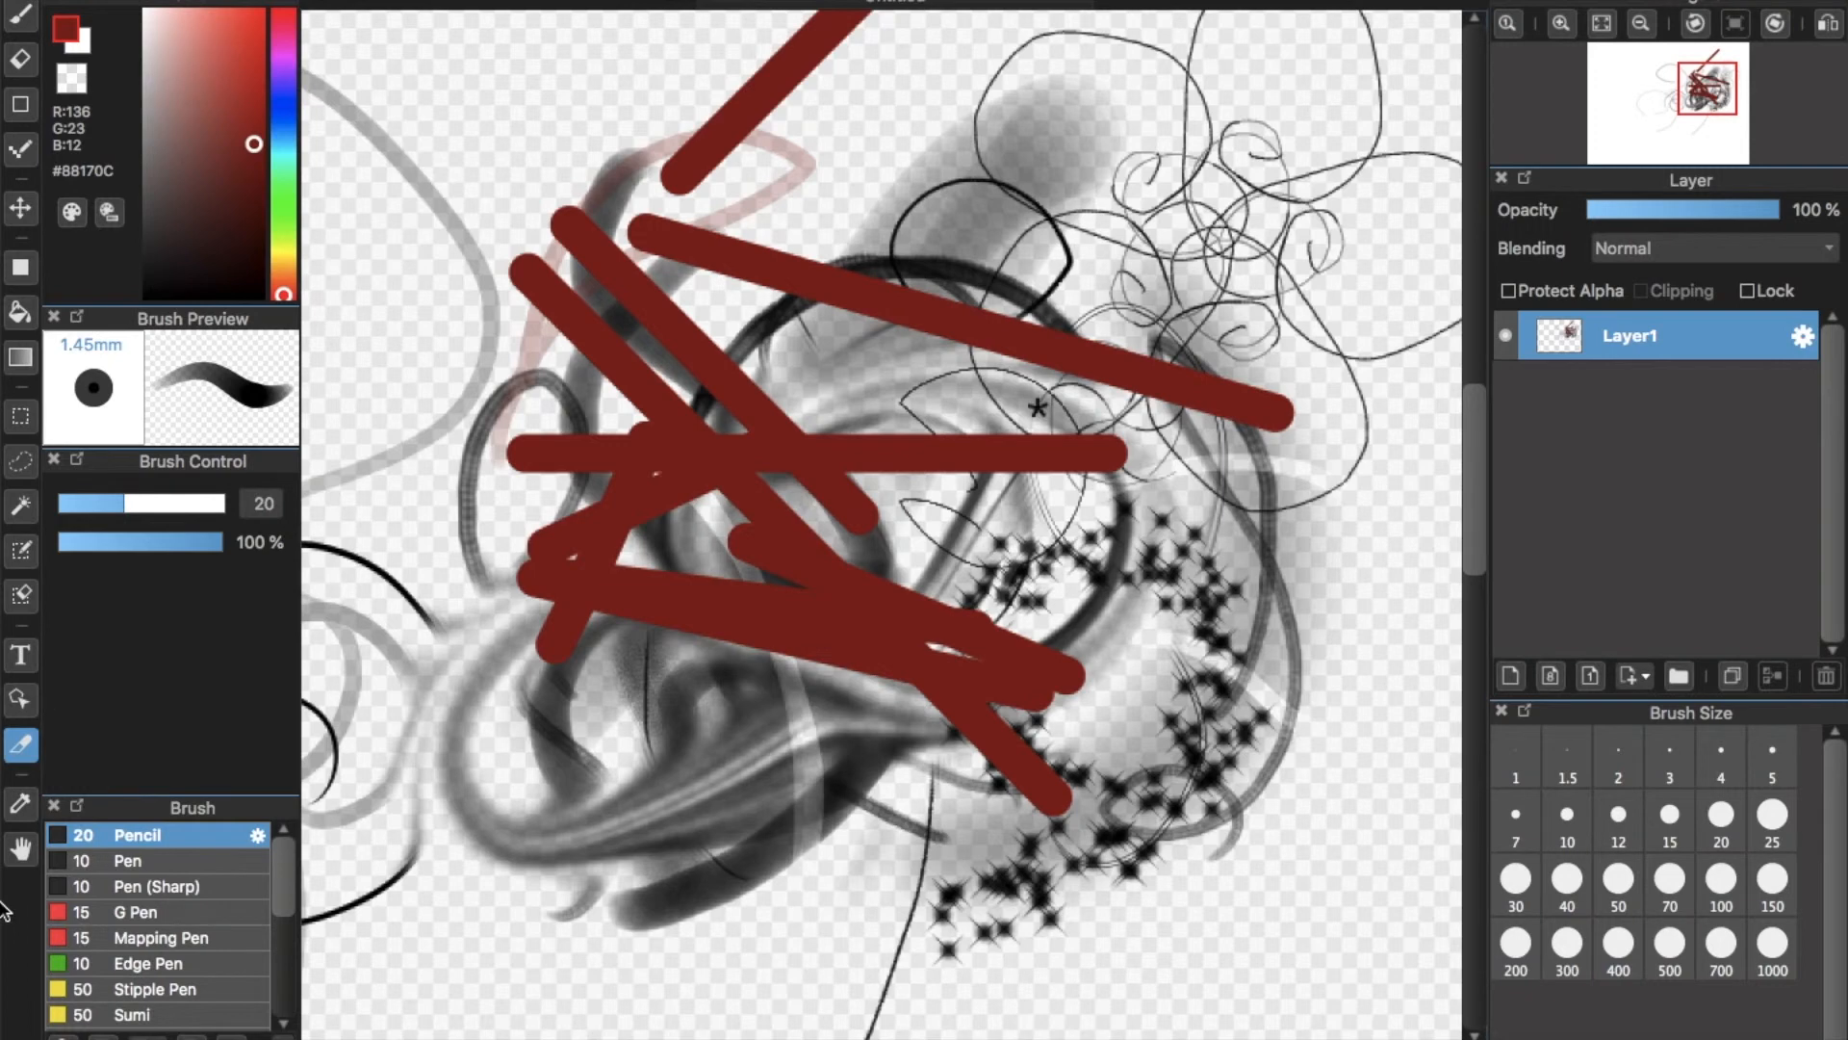
{"action": "left_click", "coordinate": [21, 804]}
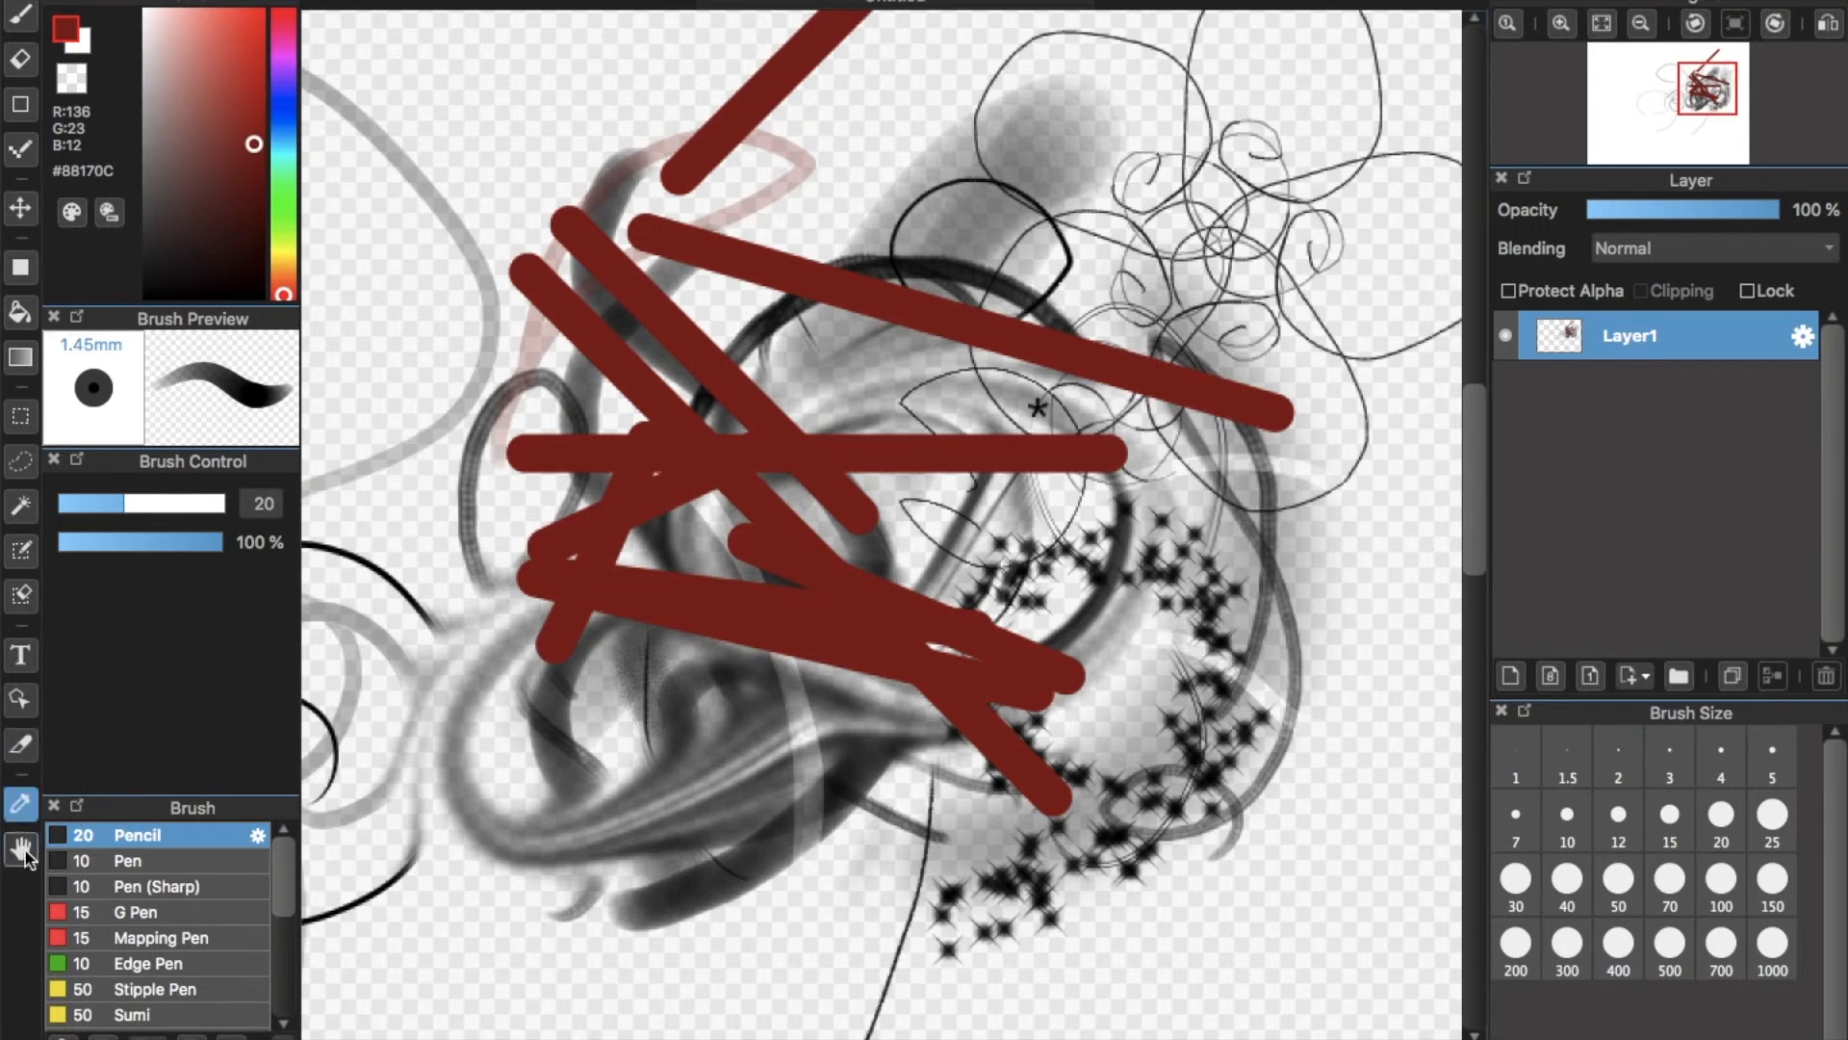
{"action": "left_click", "coordinate": [21, 849]}
Zoom out to the whole canvas, center it with the Hand tool and return to the Brush tool.
{"action": "left_click", "coordinate": [20, 17]}
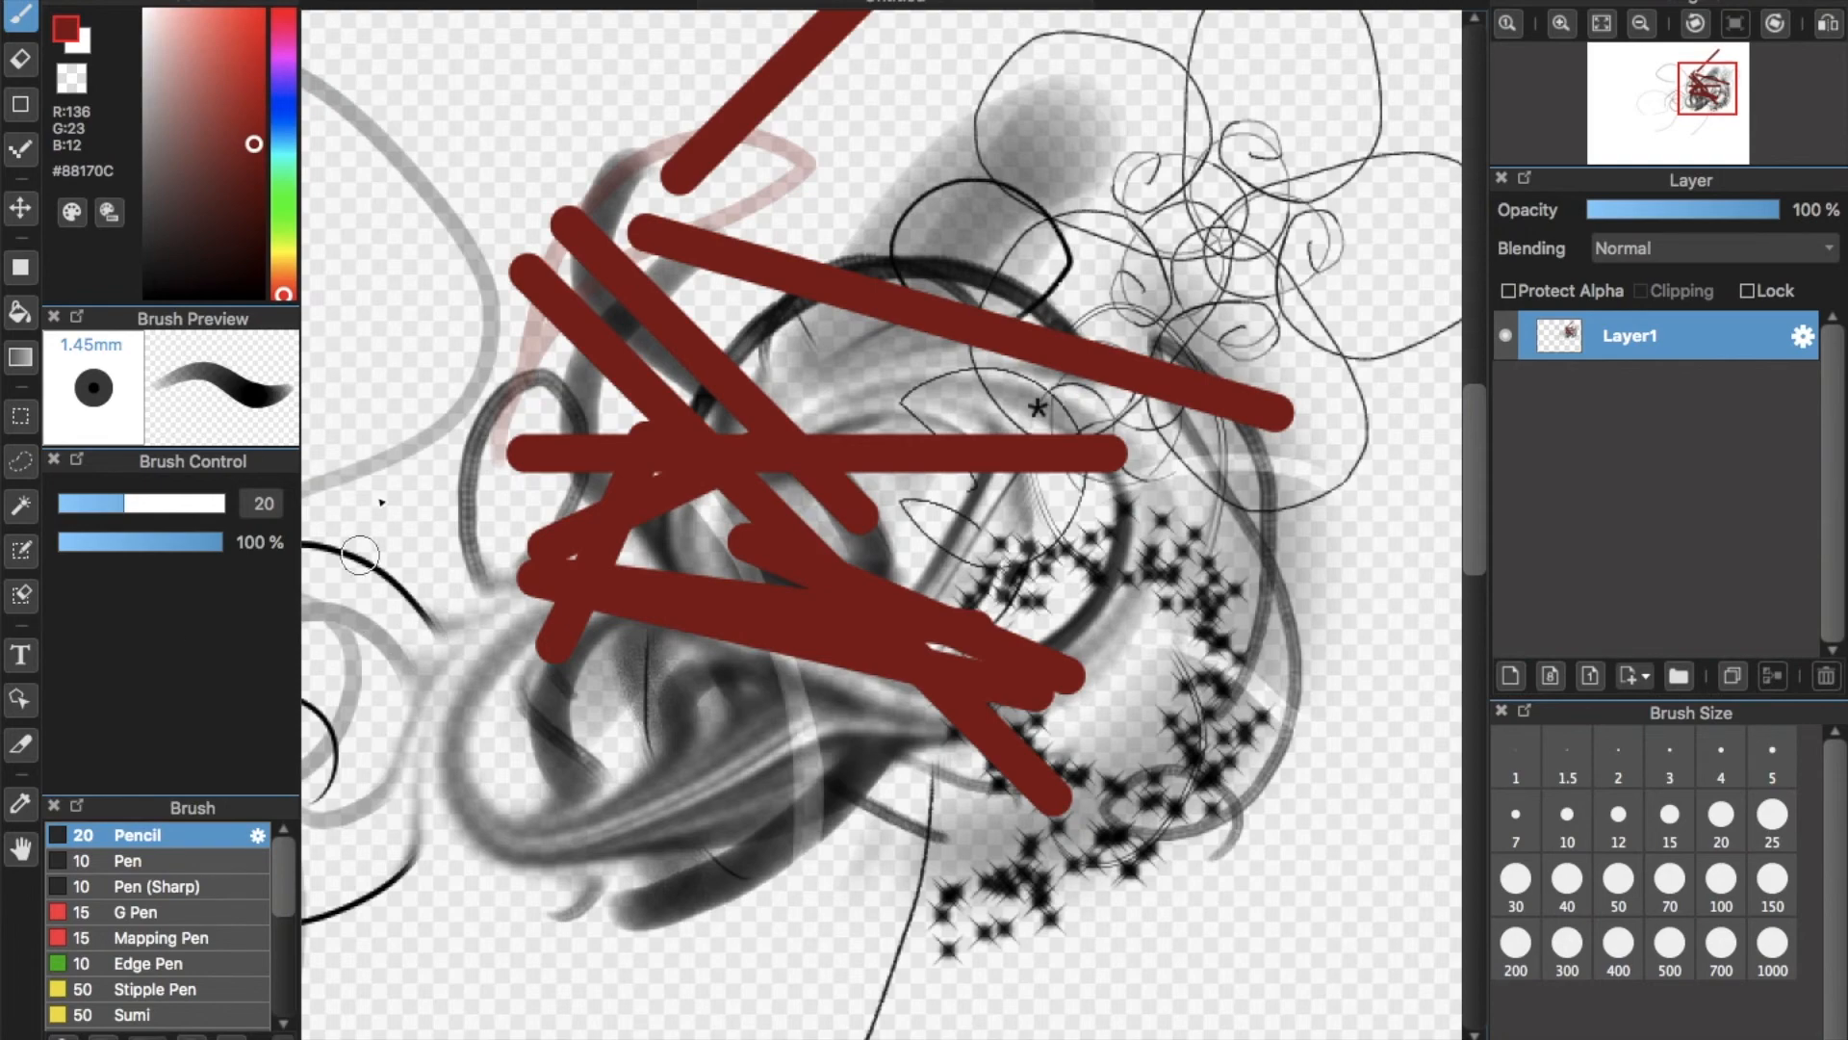
{"action": "scroll", "coordinate": [531, 459], "scroll_direction": "up", "scroll_amount": 5}
{"action": "scroll", "coordinate": [535, 465], "scroll_direction": "down", "scroll_amount": 5}
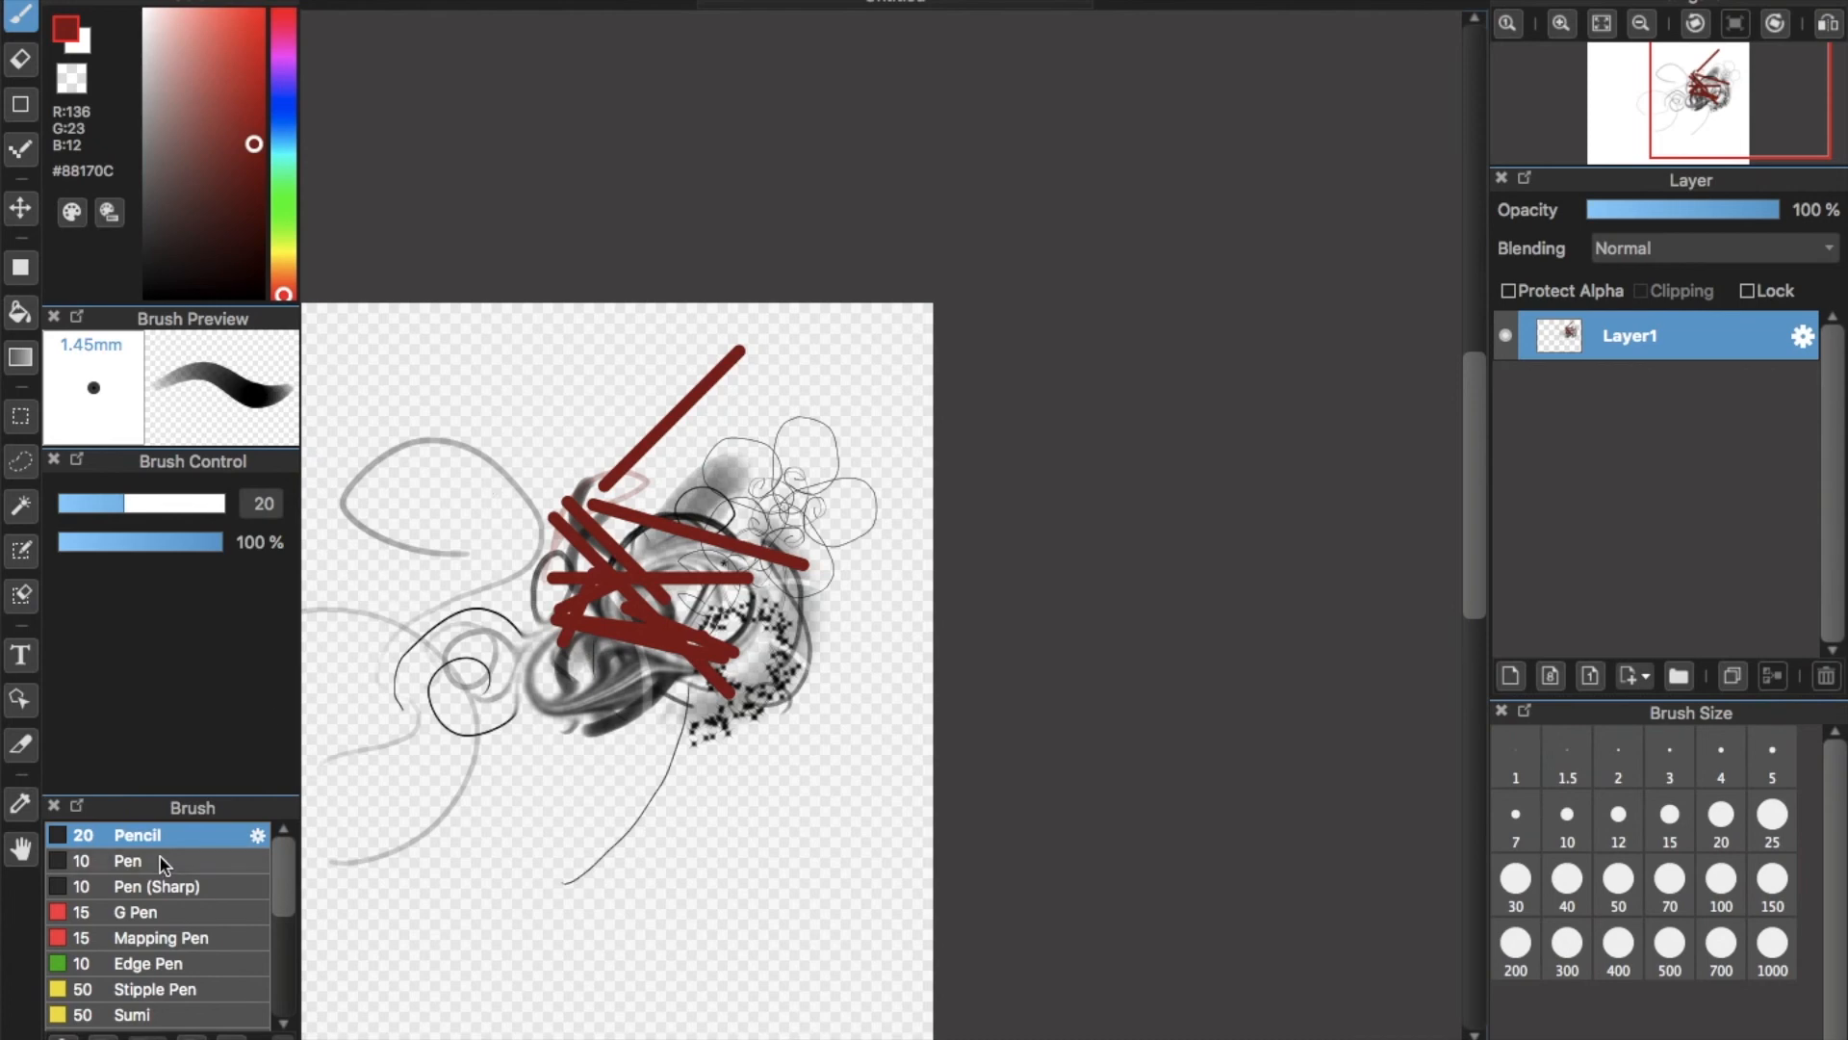
{"action": "left_click", "coordinate": [20, 848]}
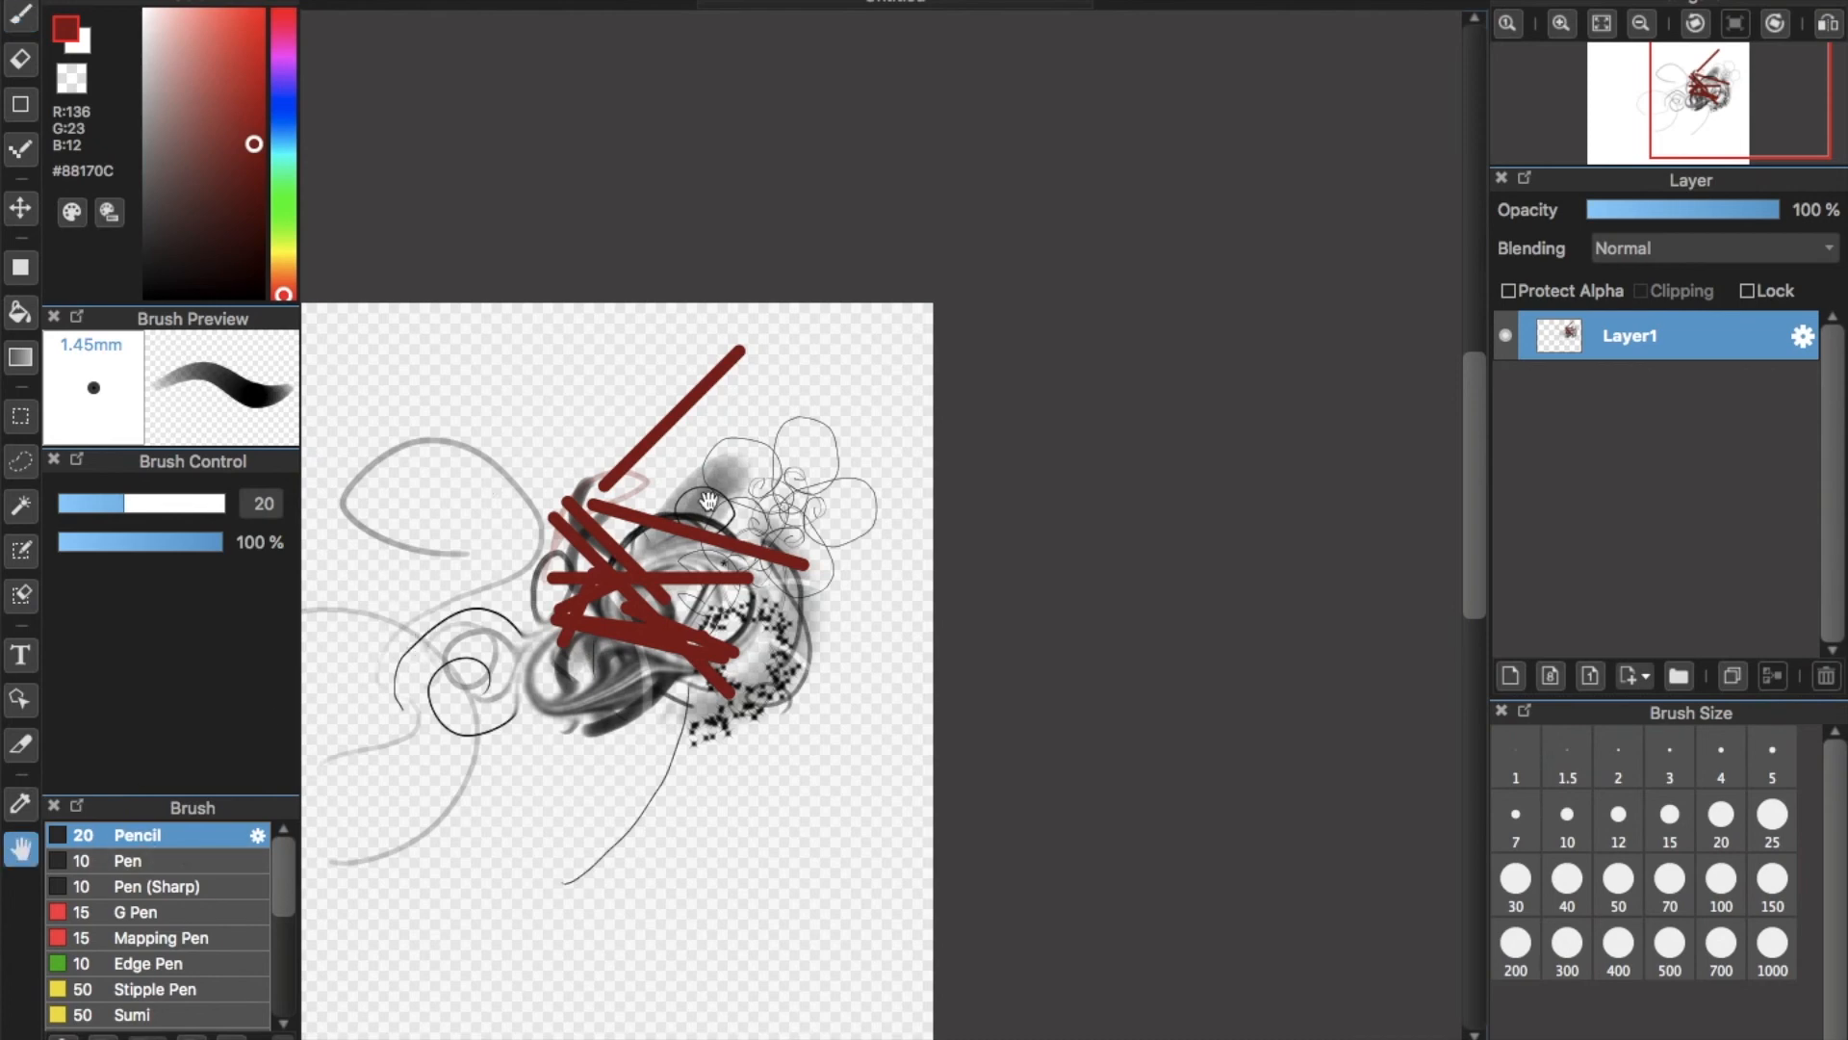
{"action": "mouse_move", "coordinate": [514, 372]}
{"action": "left_mouse_down"}
{"action": "mouse_move", "coordinate": [817, 210]}
{"action": "mouse_move", "coordinate": [997, 169]}
{"action": "left_mouse_up"}
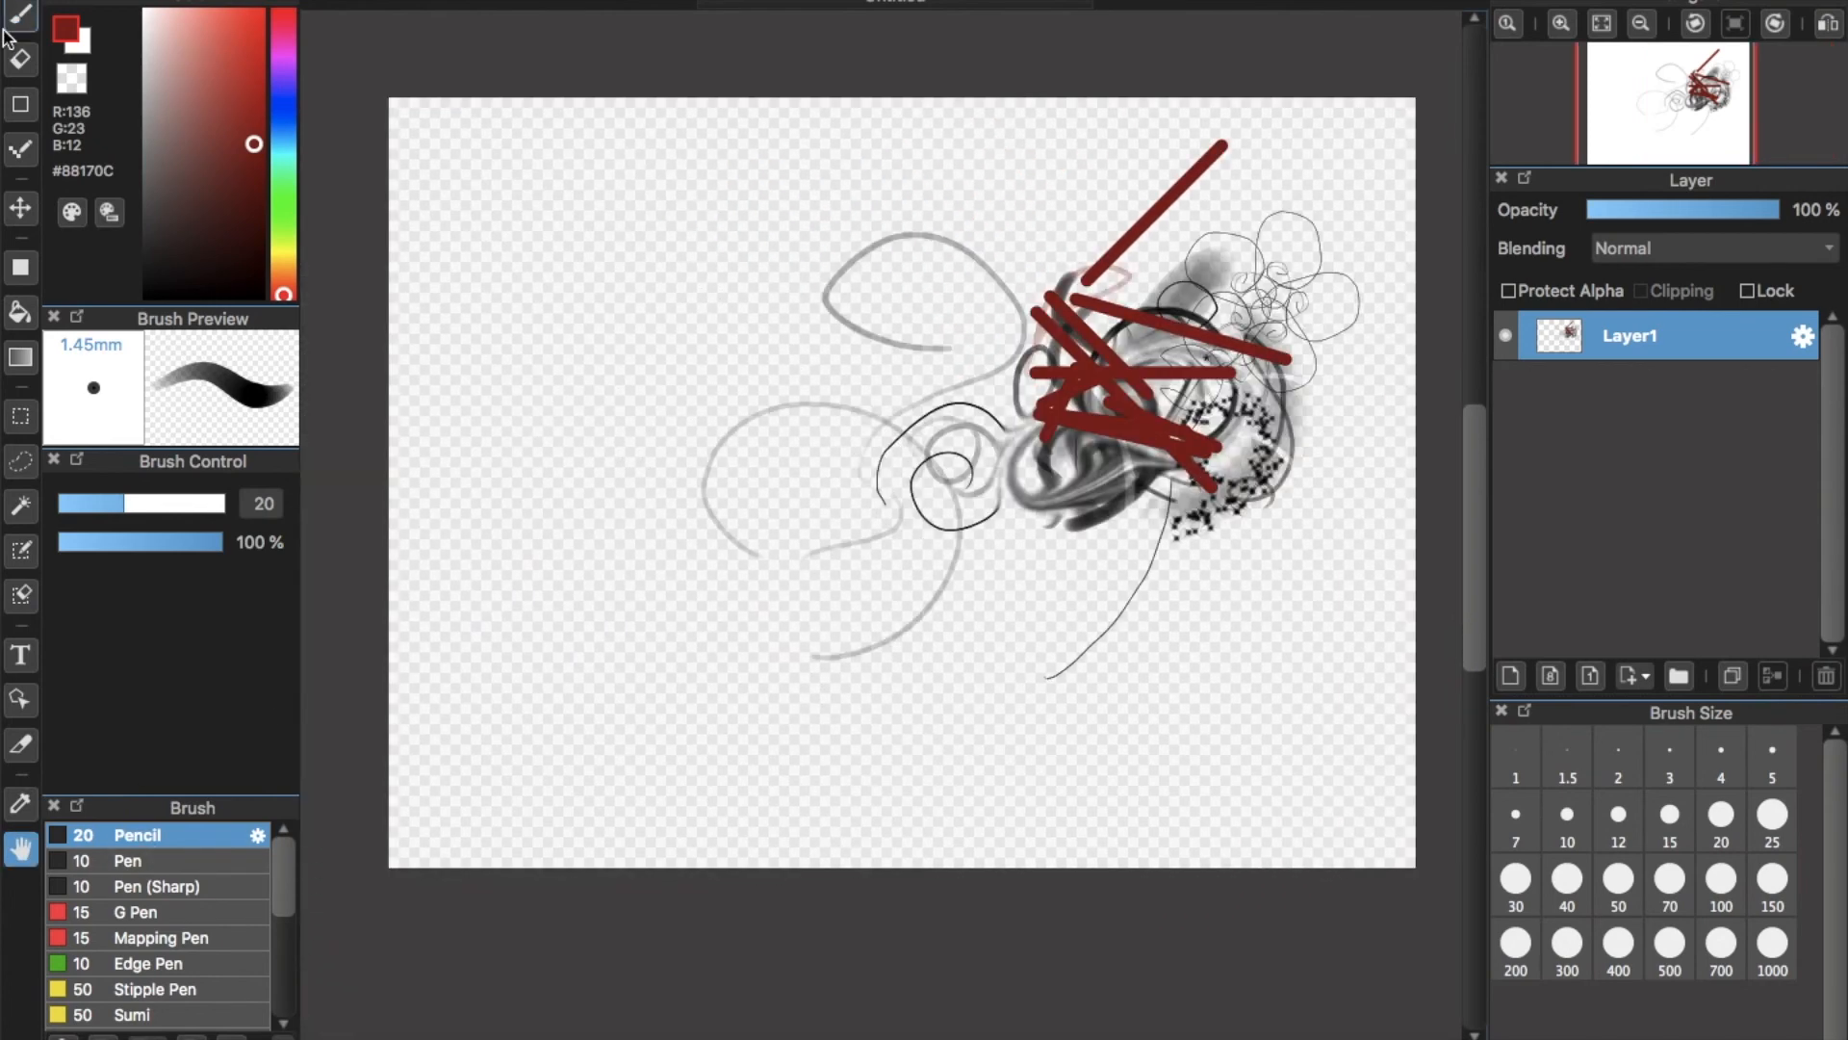
{"action": "left_click", "coordinate": [6, 30]}
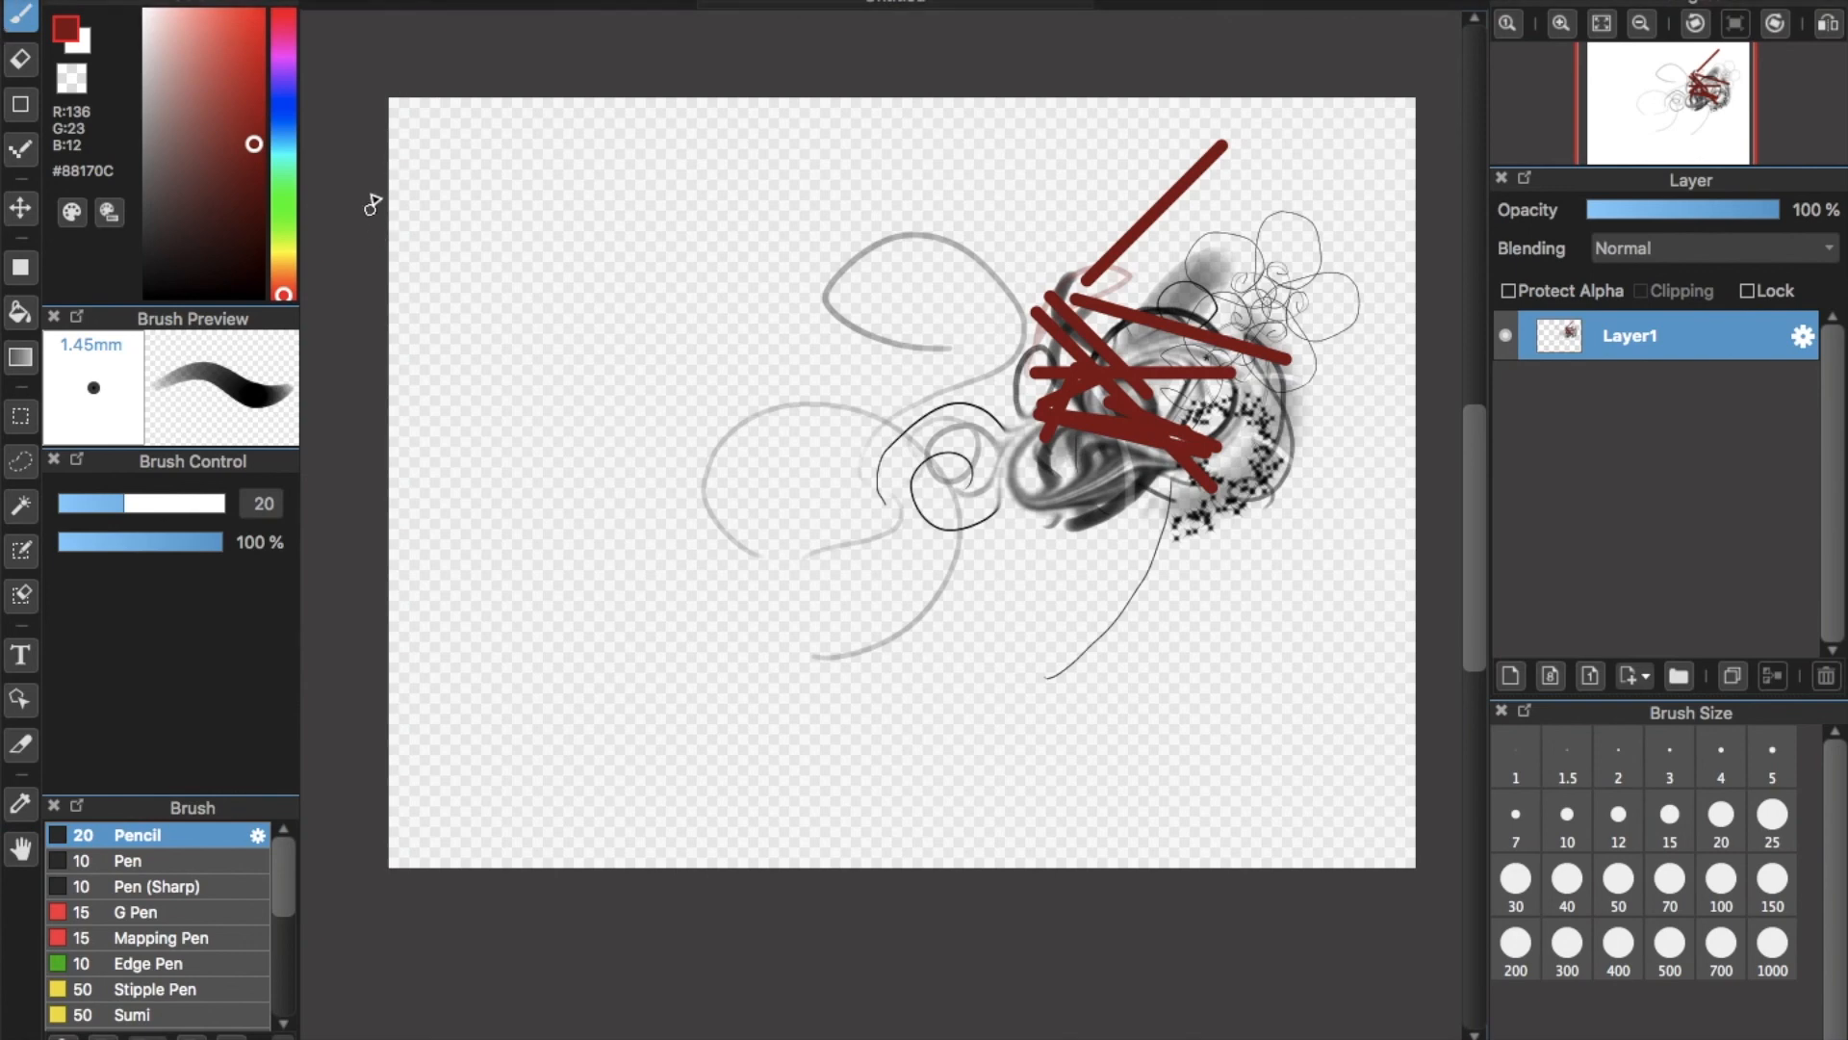